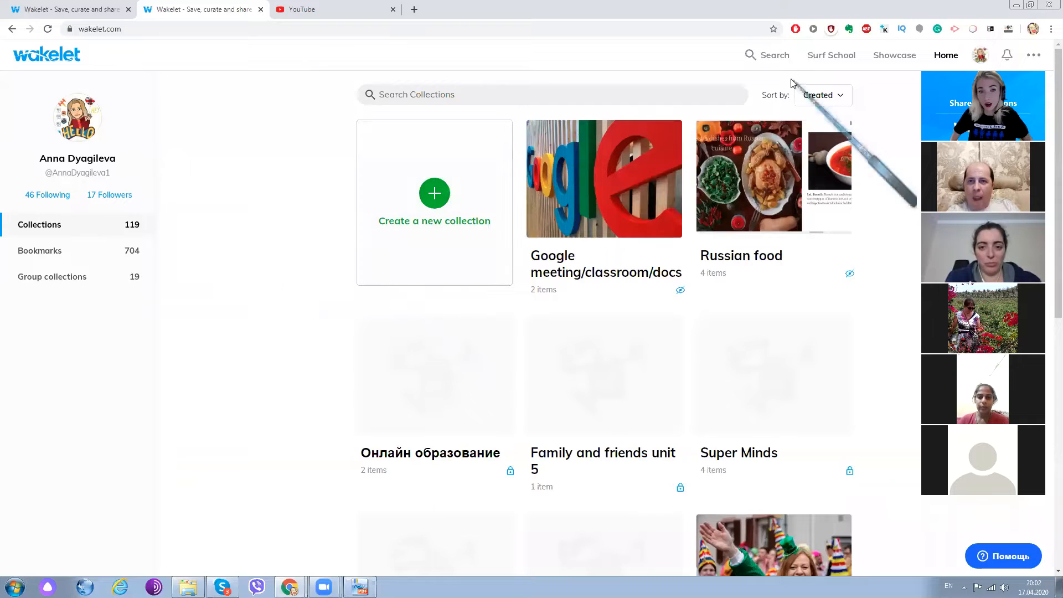
- Look through the public profile page's Useful, Holidays, Wakelet and Countries collection categories, including its header and description
left_click(67, 11)
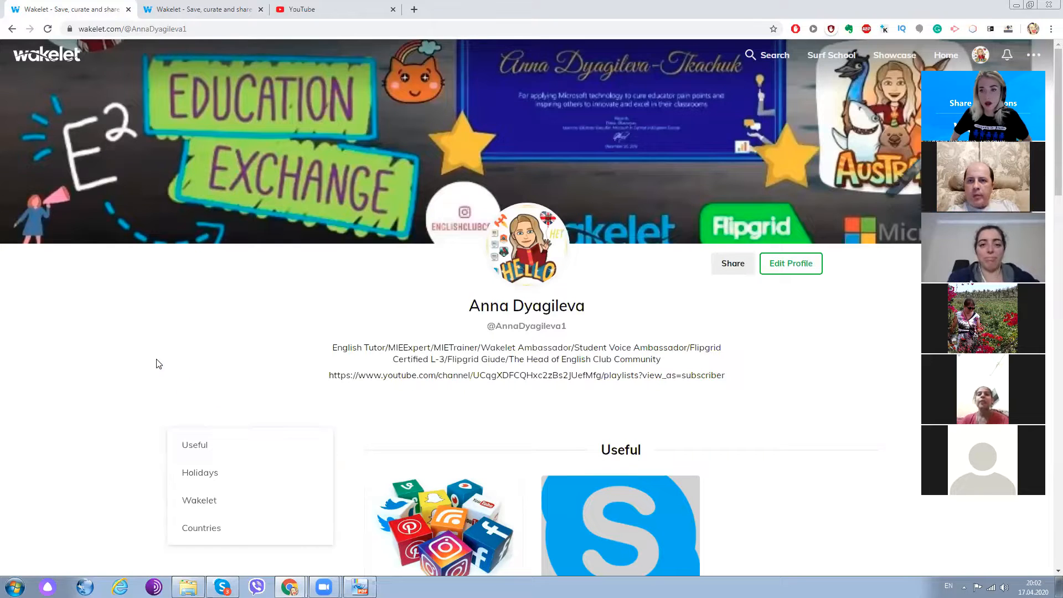
left_click_drag(1015, 72, 1006, 81)
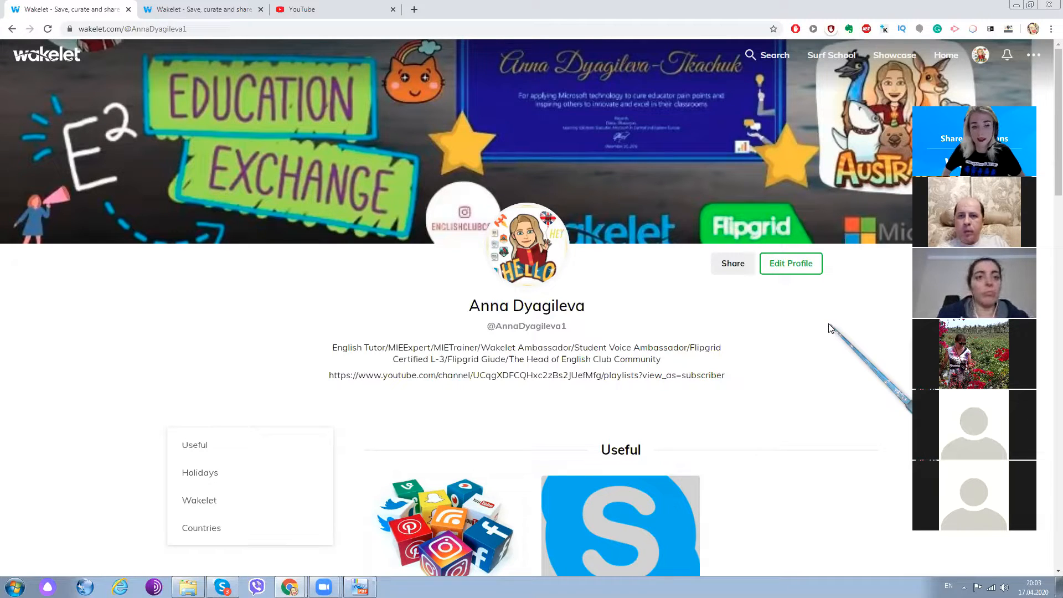
scroll(395, 250, "down", 2)
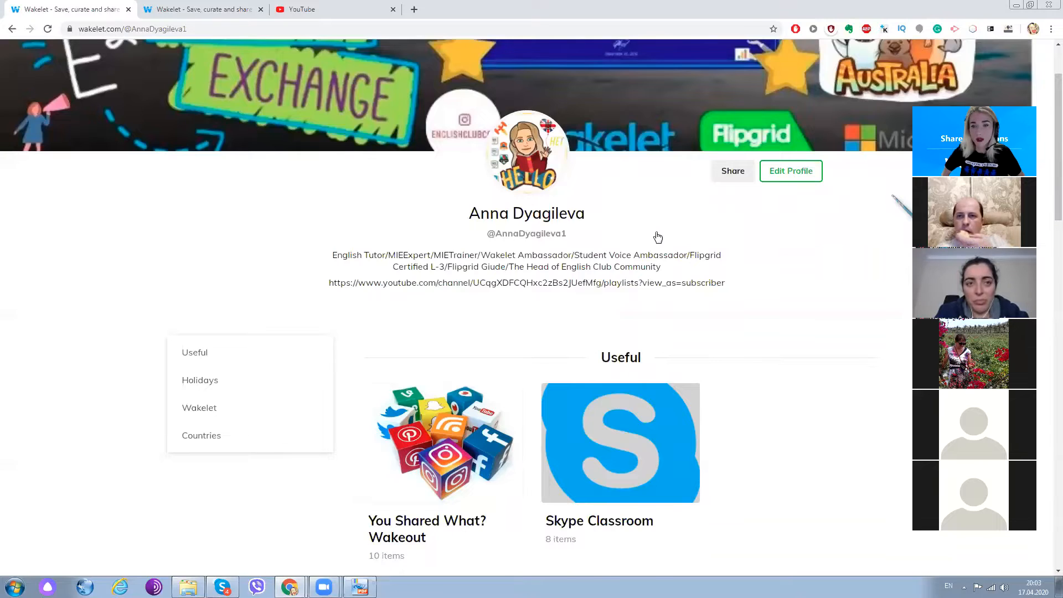
scroll(681, 238, "down", 5)
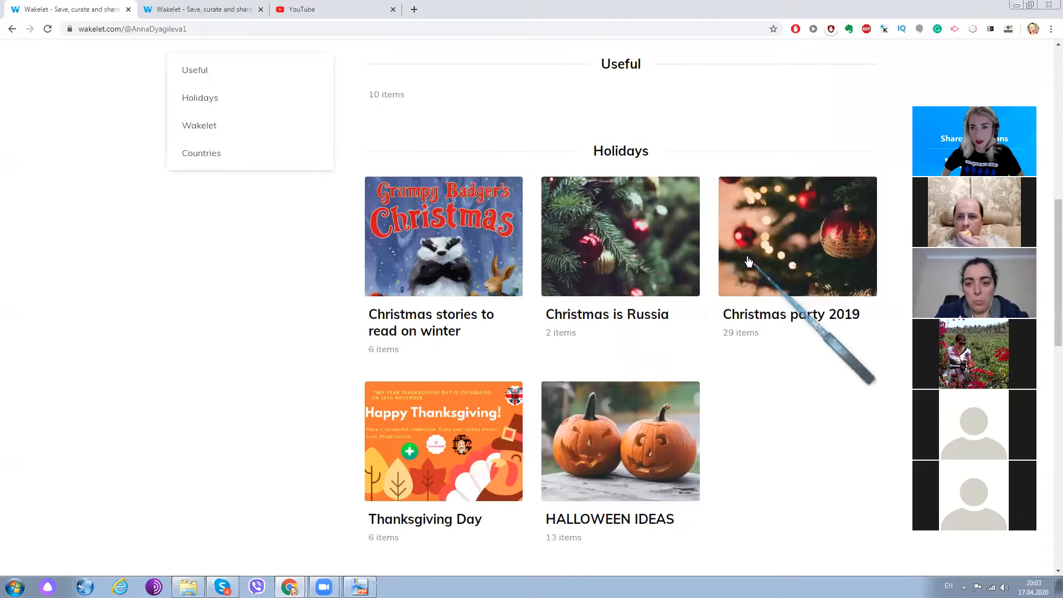
scroll(1051, 257, "up", 3)
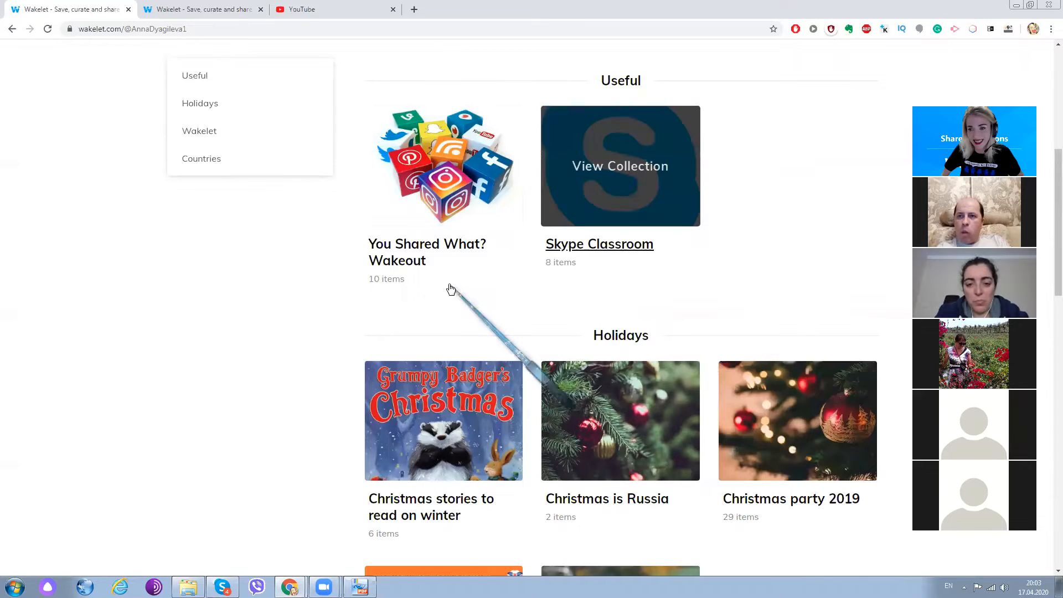
scroll(451, 287, "down", 3)
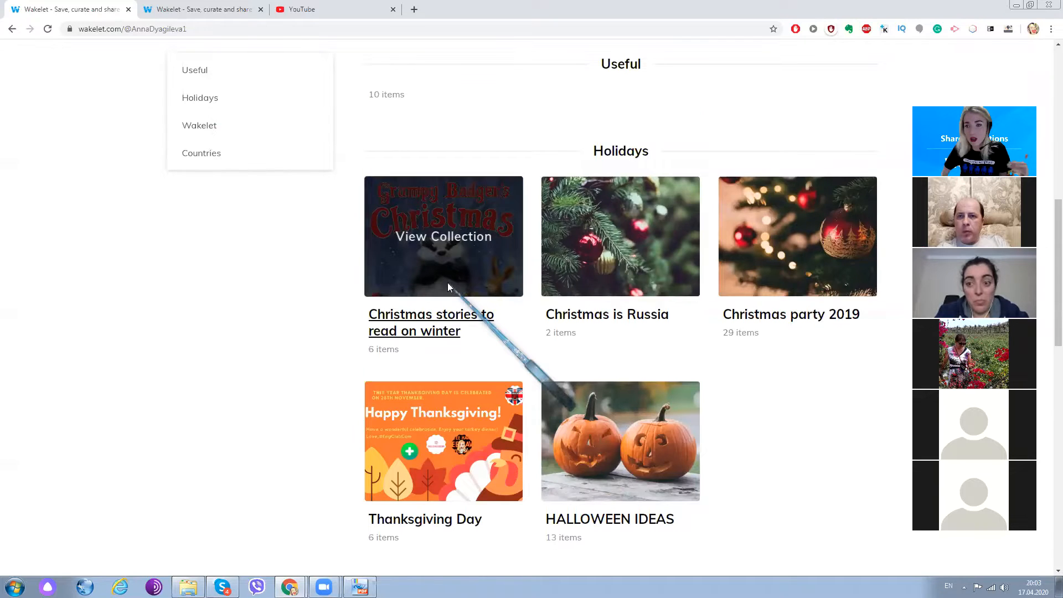
scroll(449, 287, "down", 5)
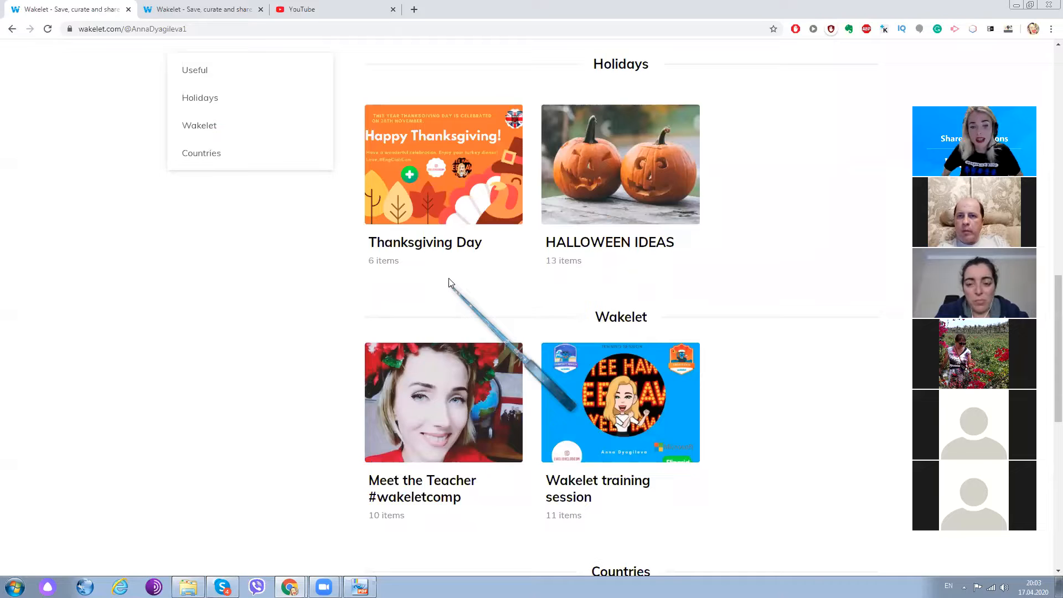
scroll(449, 278, "down", 6)
scroll(636, 354, "up", 5)
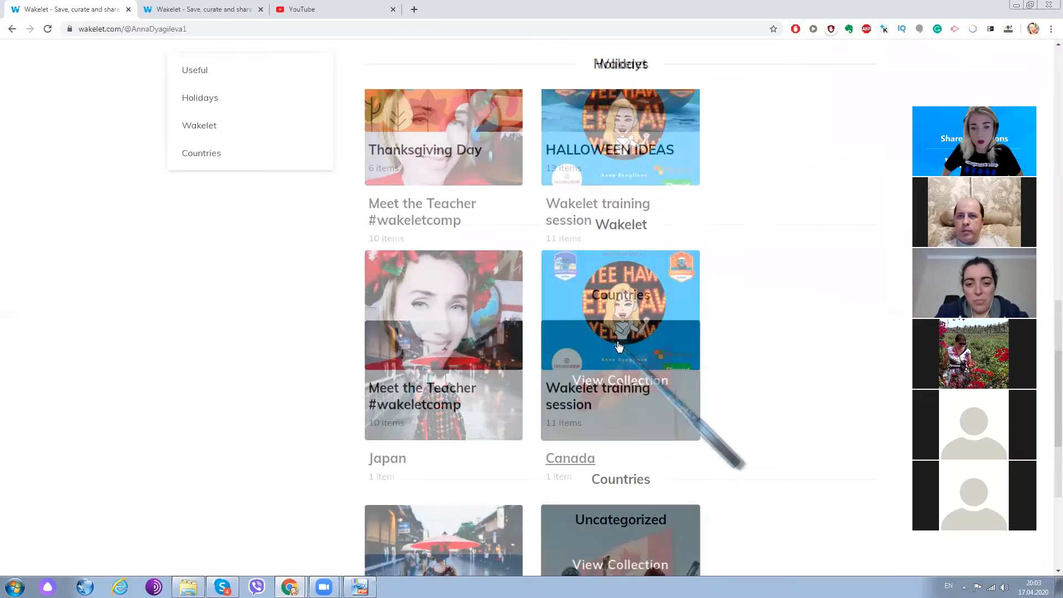
scroll(619, 347, "up", 3)
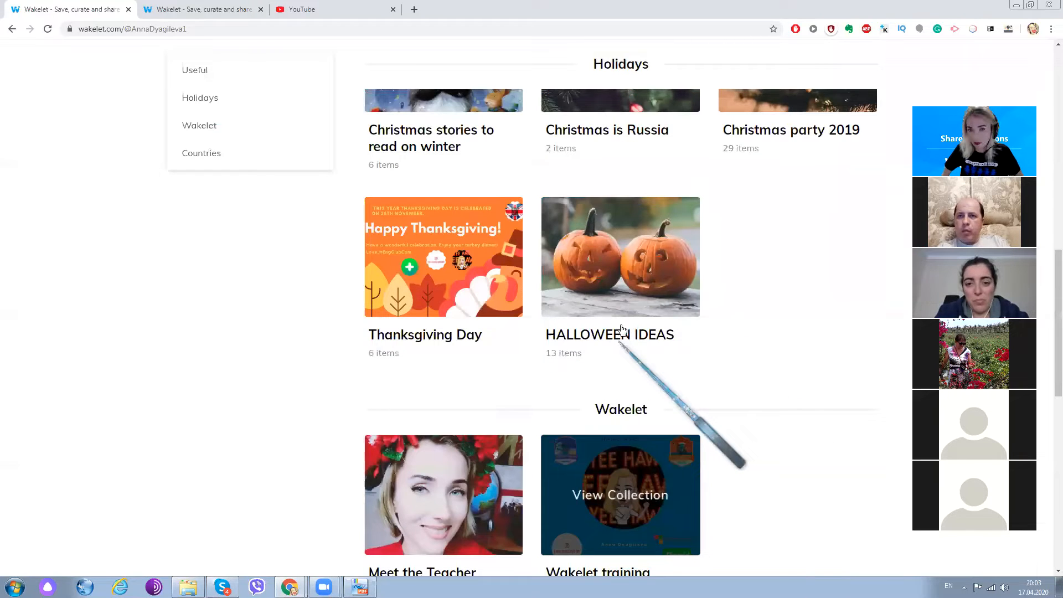
scroll(623, 330, "up", 2)
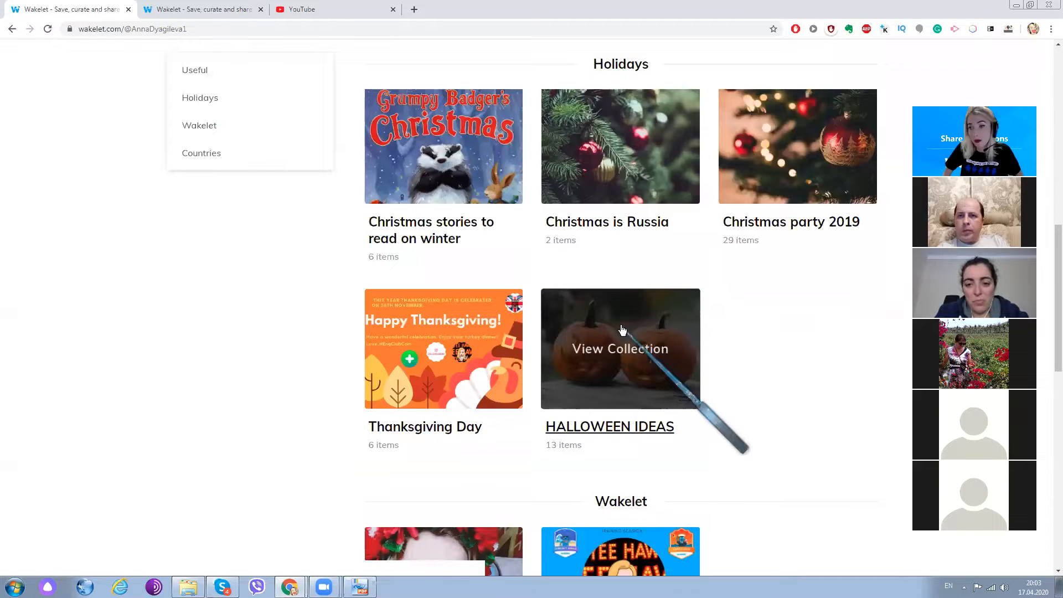
scroll(813, 301, "up", 3)
scroll(813, 301, "up", 6)
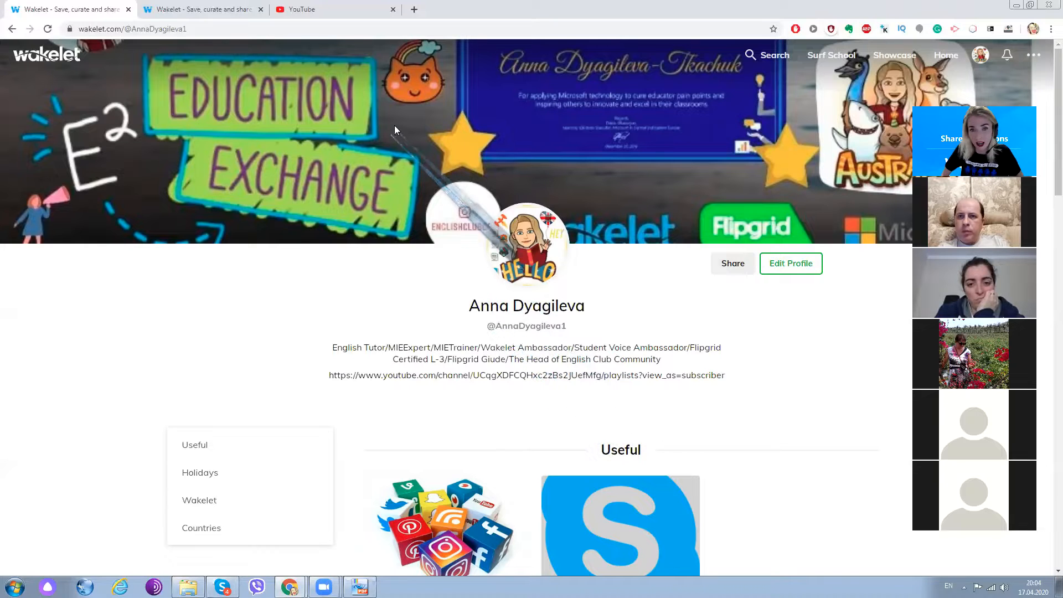
scroll(368, 308, "down", 3)
scroll(373, 304, "up", 3)
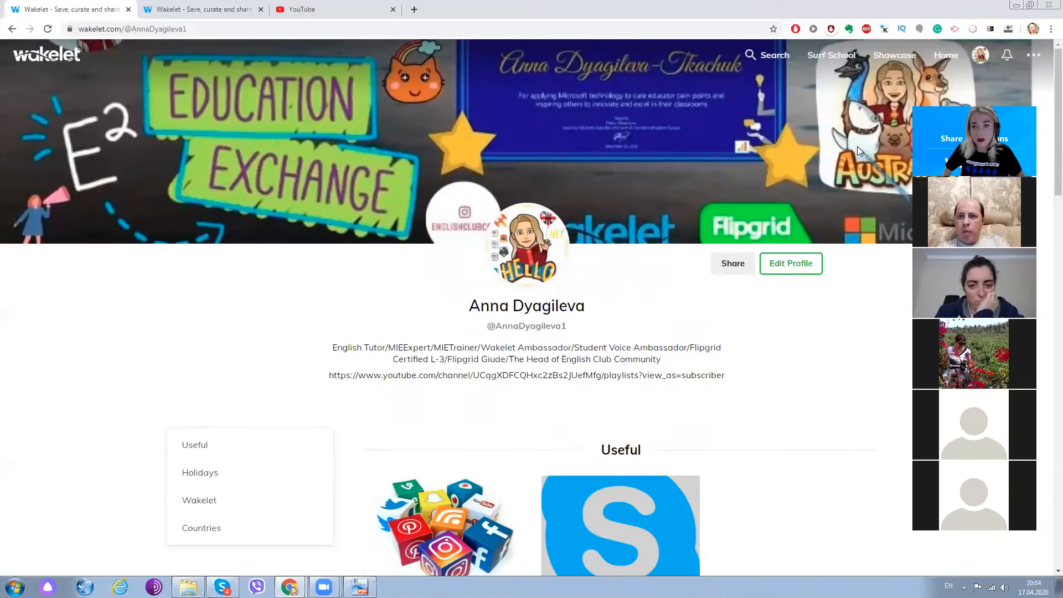
- Go to the home page and look through the account's own collections
left_click(952, 60)
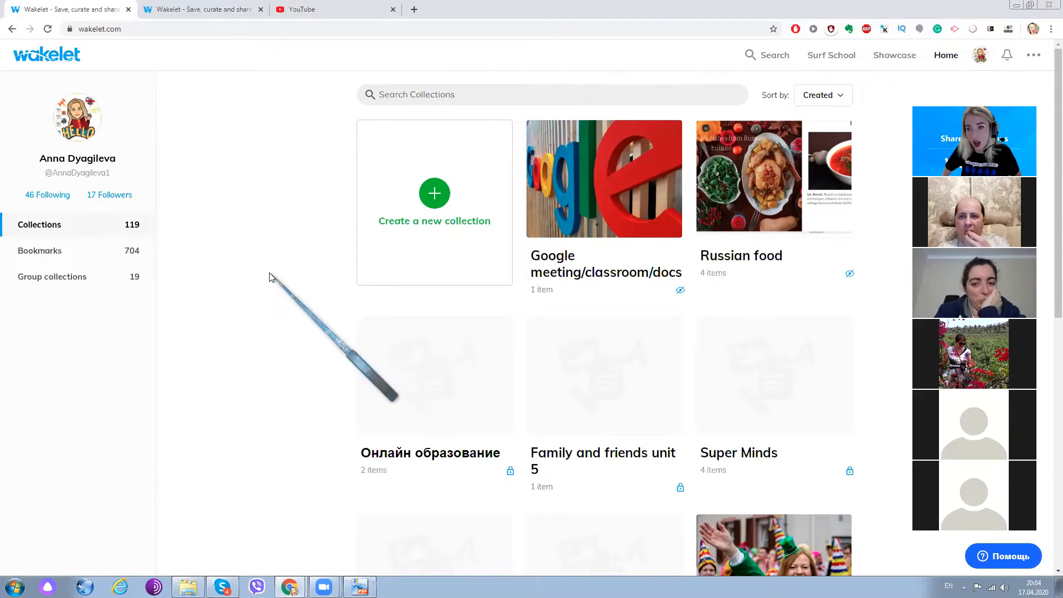
scroll(230, 291, "down", 2)
scroll(229, 292, "down", 8)
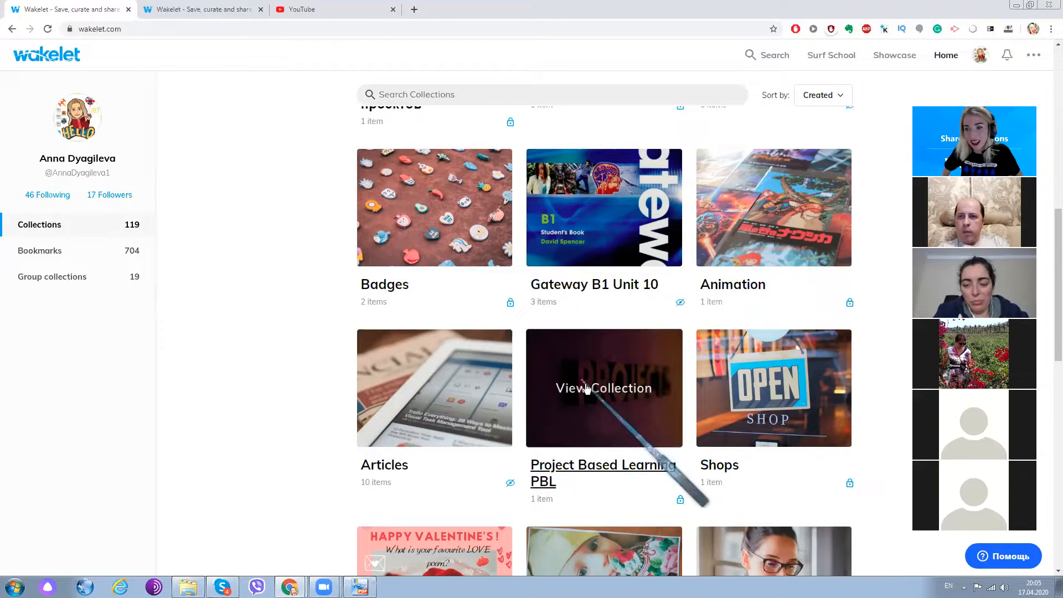
scroll(313, 360, "up", 5)
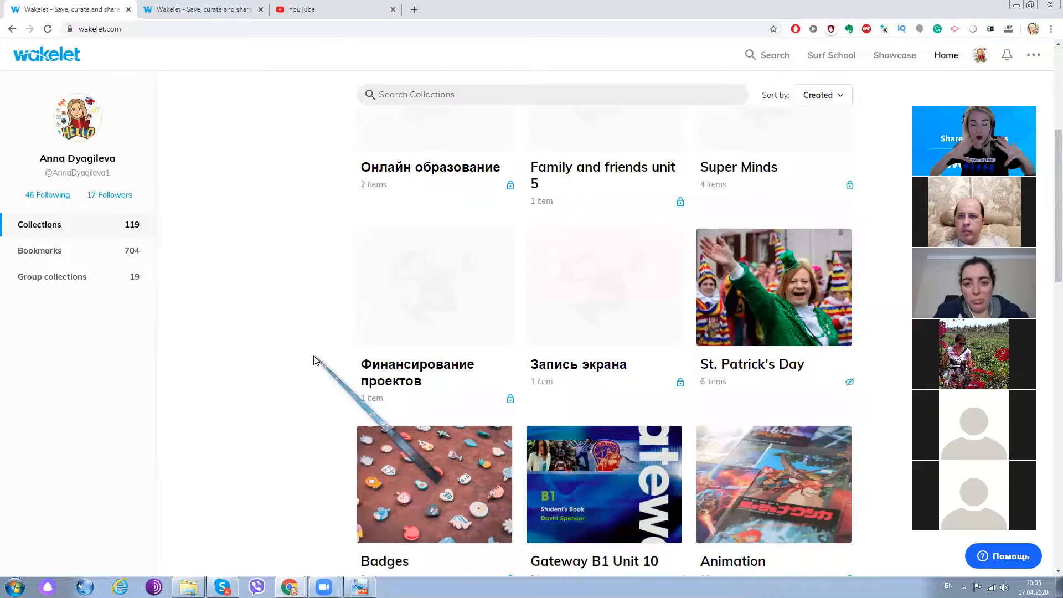
scroll(313, 360, "up", 3)
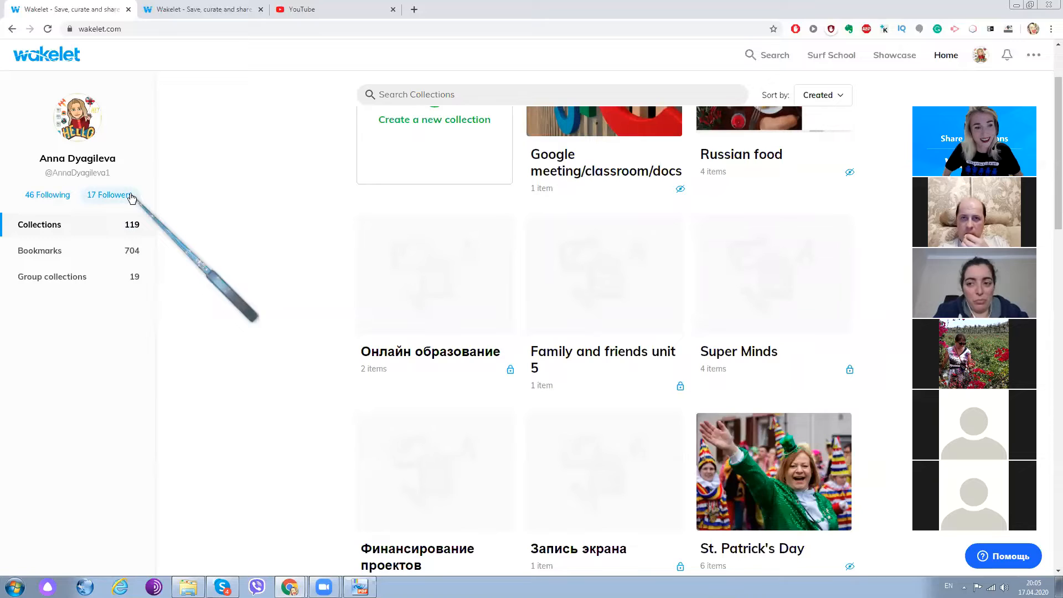
- Open the bookmarks and look through the saved collections
left_click(30, 252)
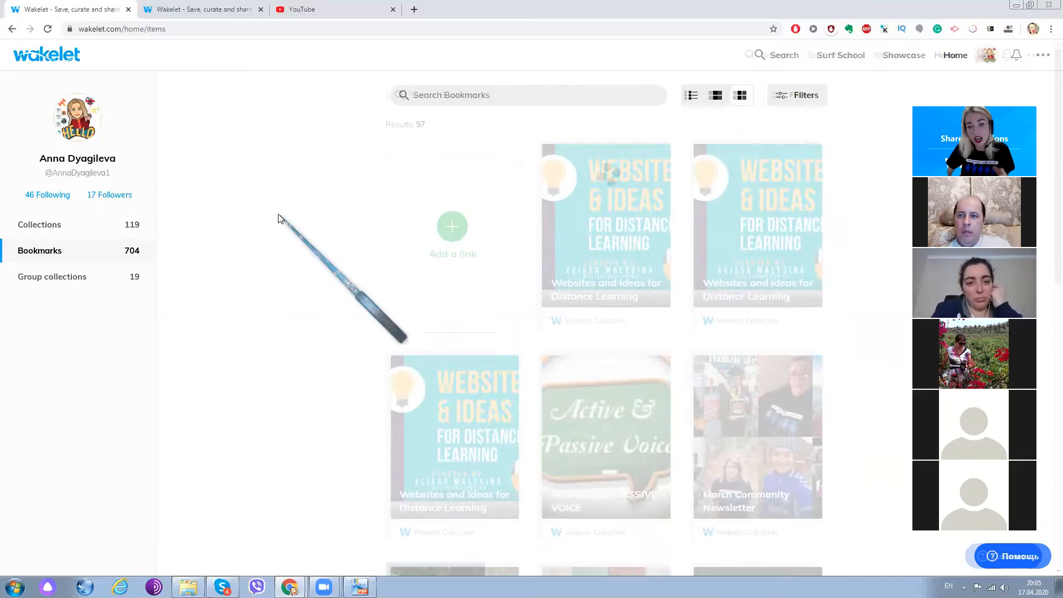
scroll(653, 266, "down", 7)
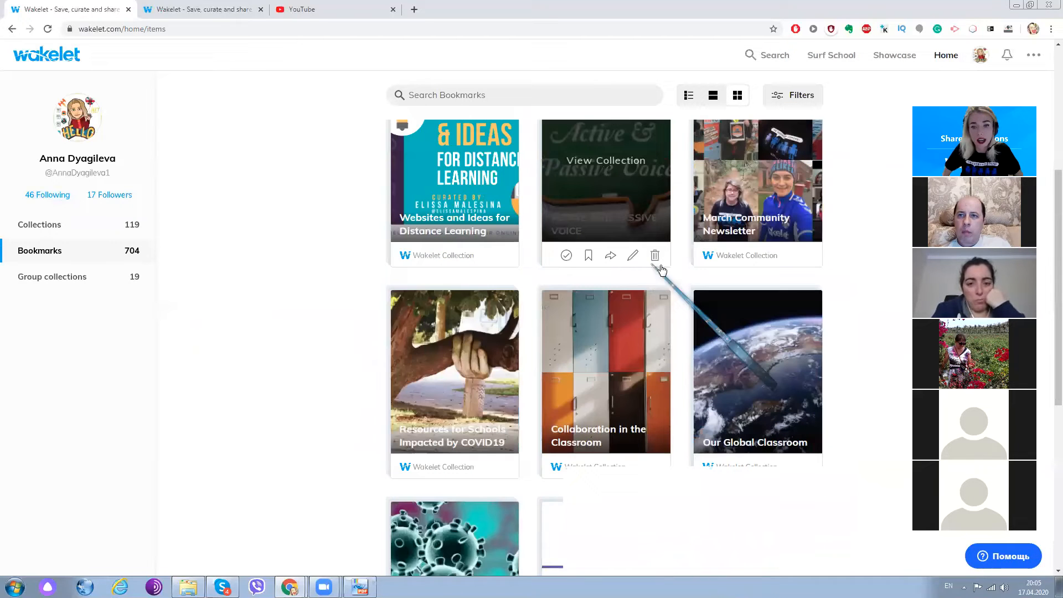
scroll(662, 270, "up", 2)
scroll(662, 270, "down", 4)
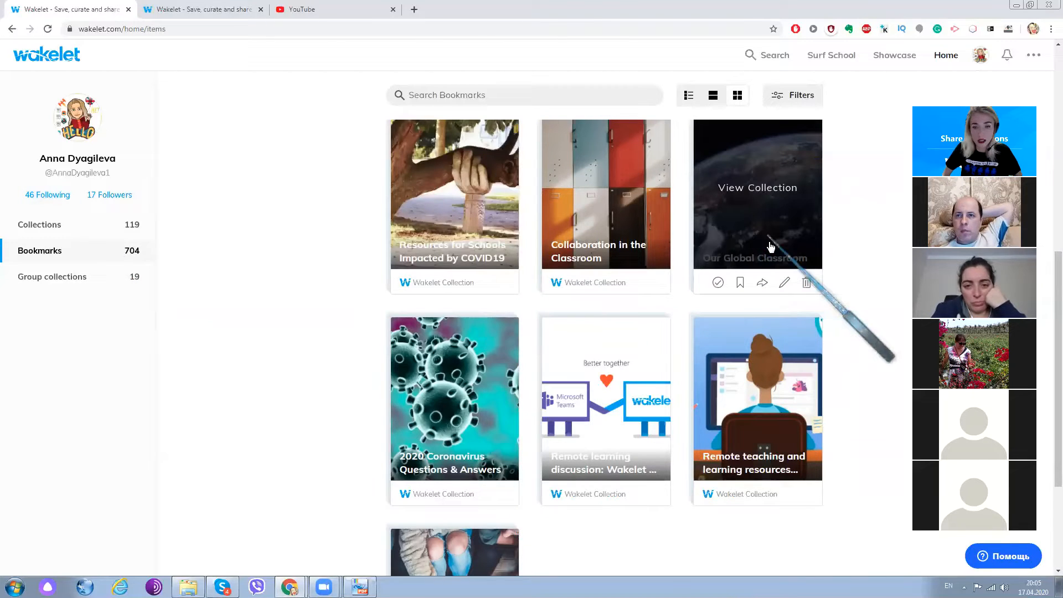
scroll(761, 255, "down", 2)
scroll(761, 255, "down", 3)
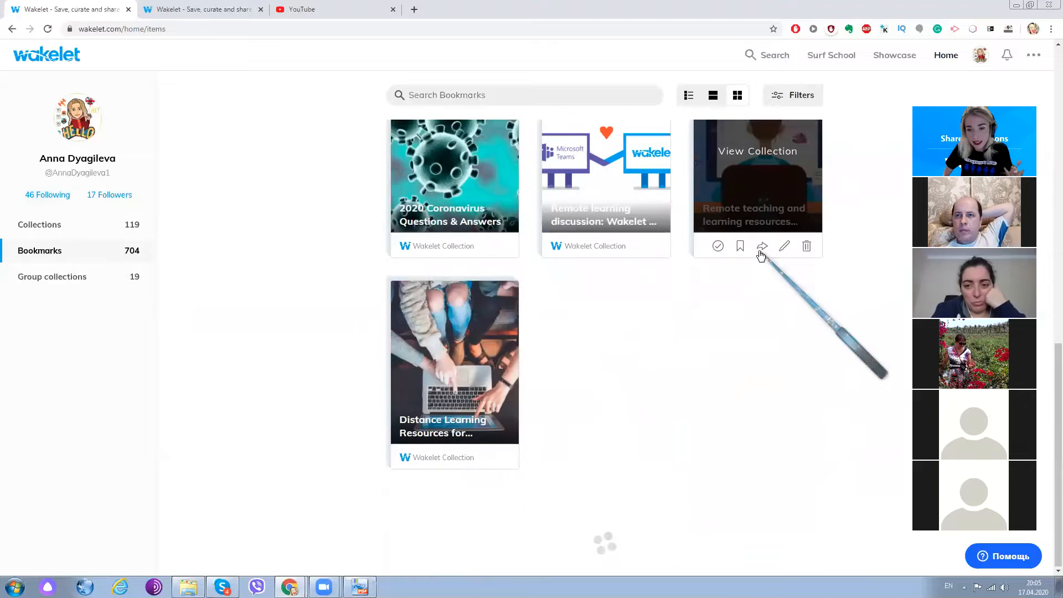
scroll(760, 255, "up", 5)
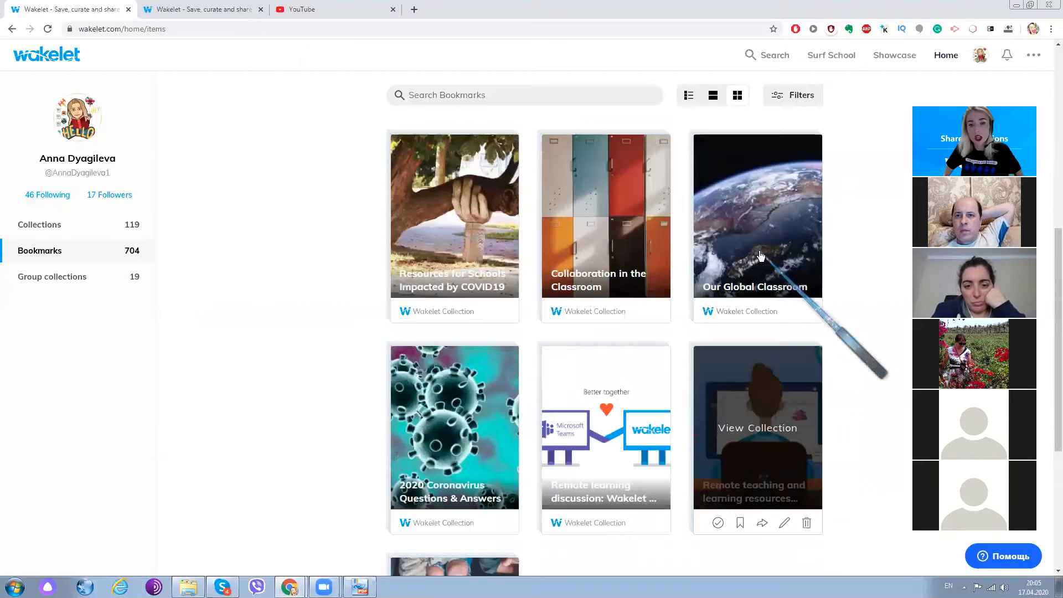
scroll(534, 221, "up", 8)
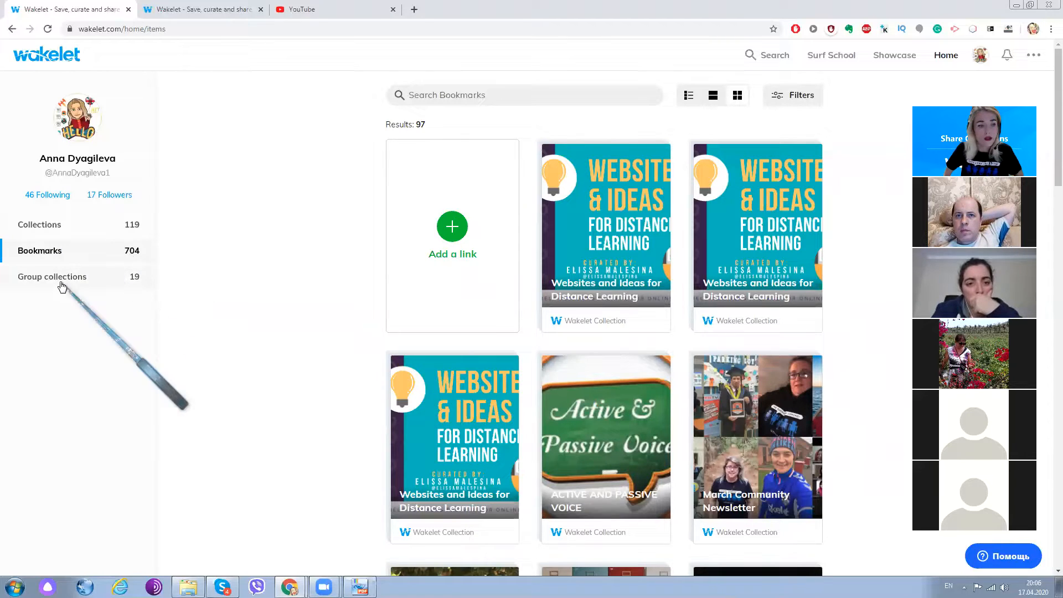
- Open the group collections and look through the shared ones
left_click(108, 274)
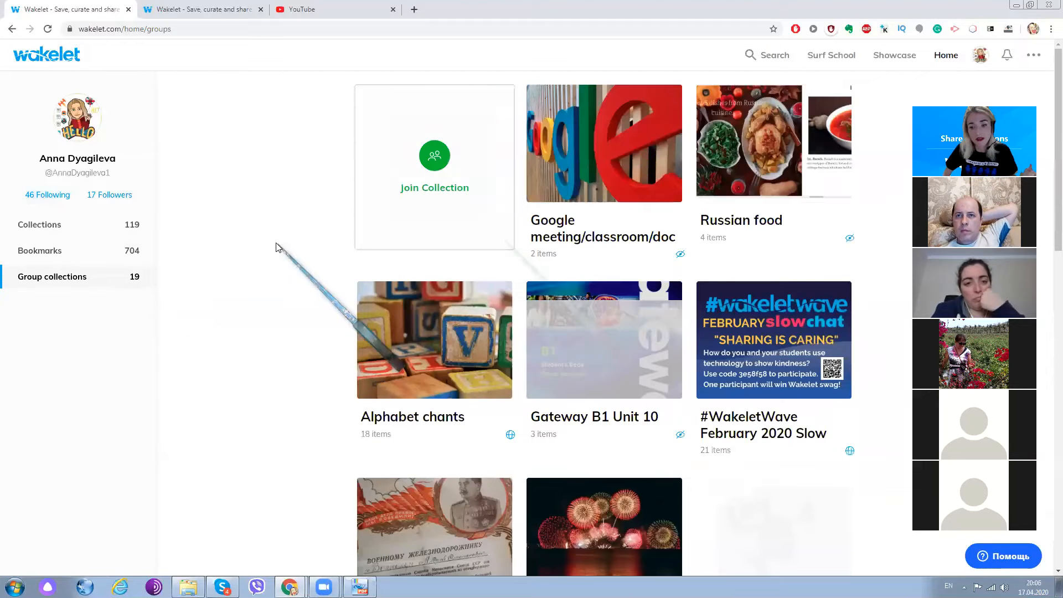
scroll(499, 241, "down", 10)
scroll(500, 241, "down", 5)
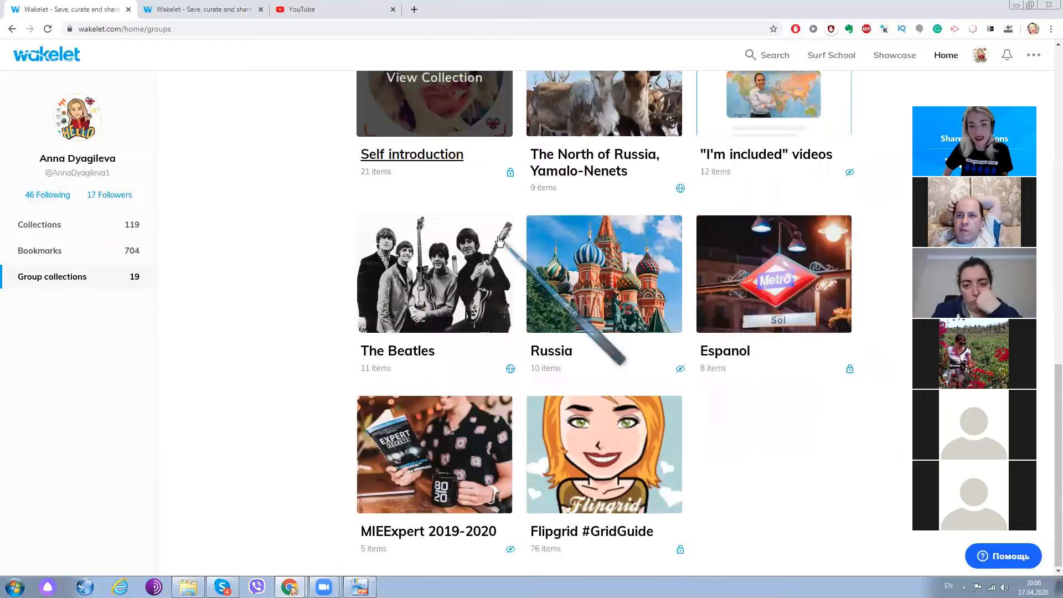
scroll(500, 241, "up", 6)
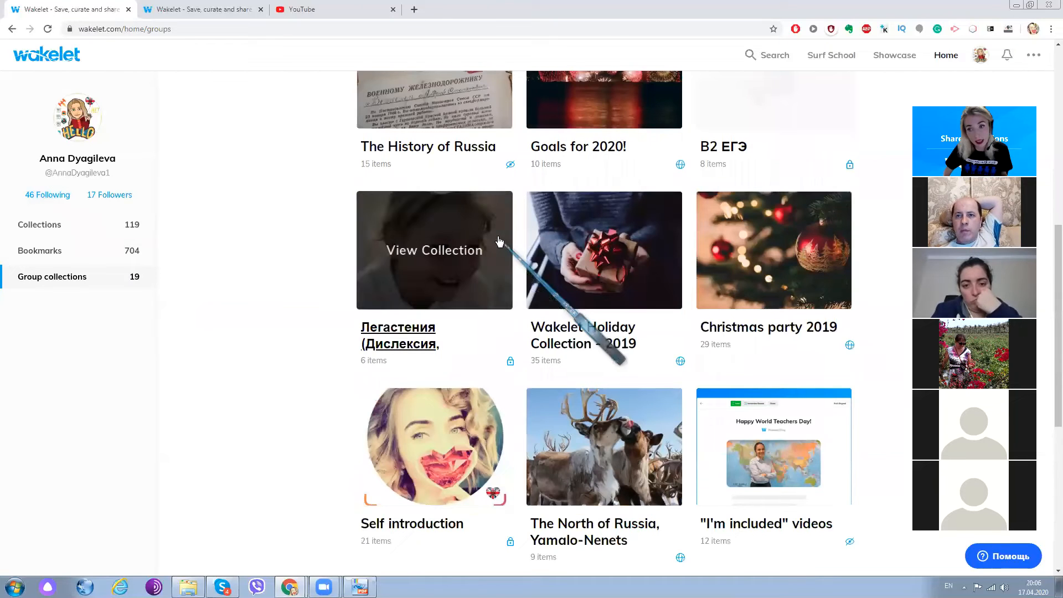
scroll(499, 241, "up", 2)
scroll(499, 241, "up", 5)
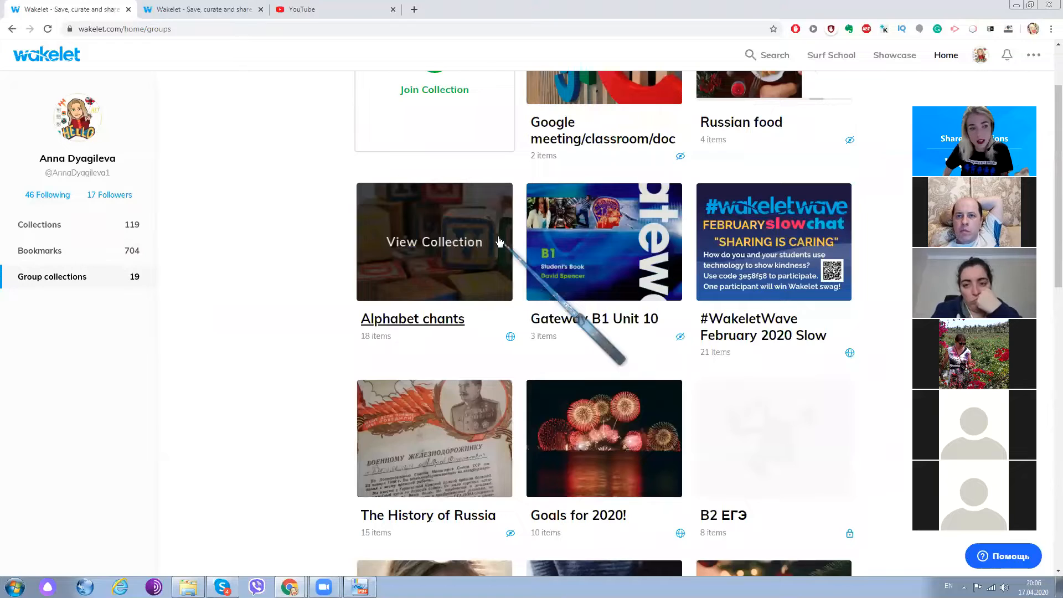
- Return from the group collections to the account's own collections and review the list with its new-collection option
left_click(58, 229)
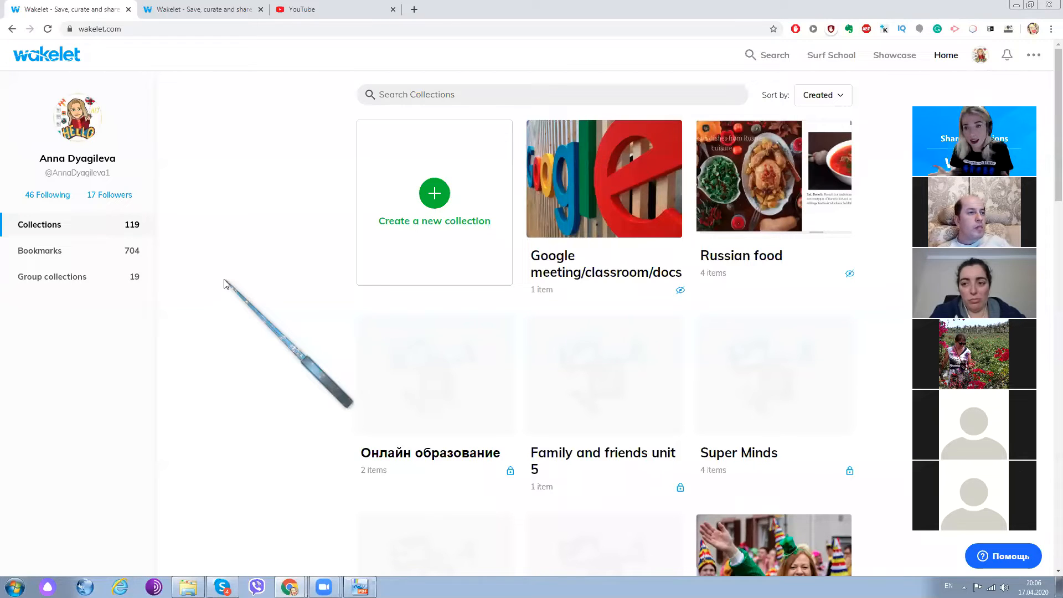
scroll(335, 277, "down", 10)
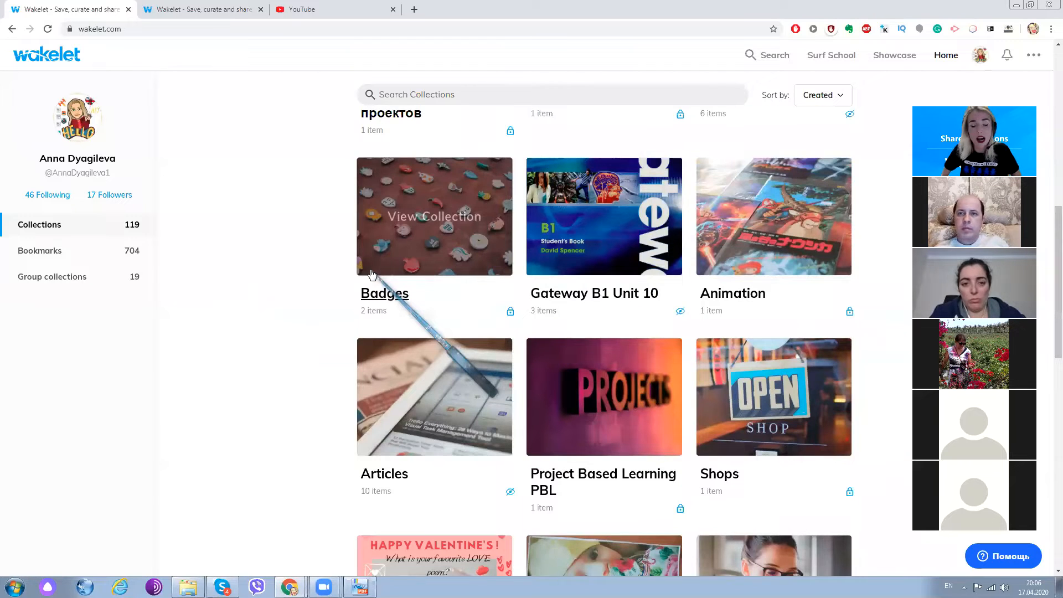
scroll(371, 274, "up", 10)
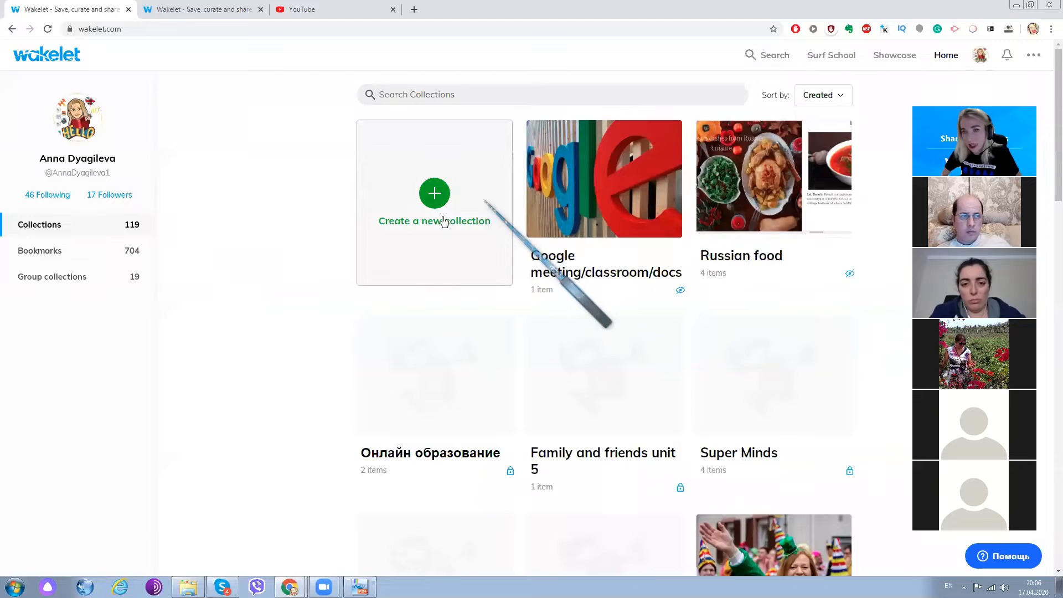
scroll(388, 249, "down", 2)
scroll(399, 252, "up", 2)
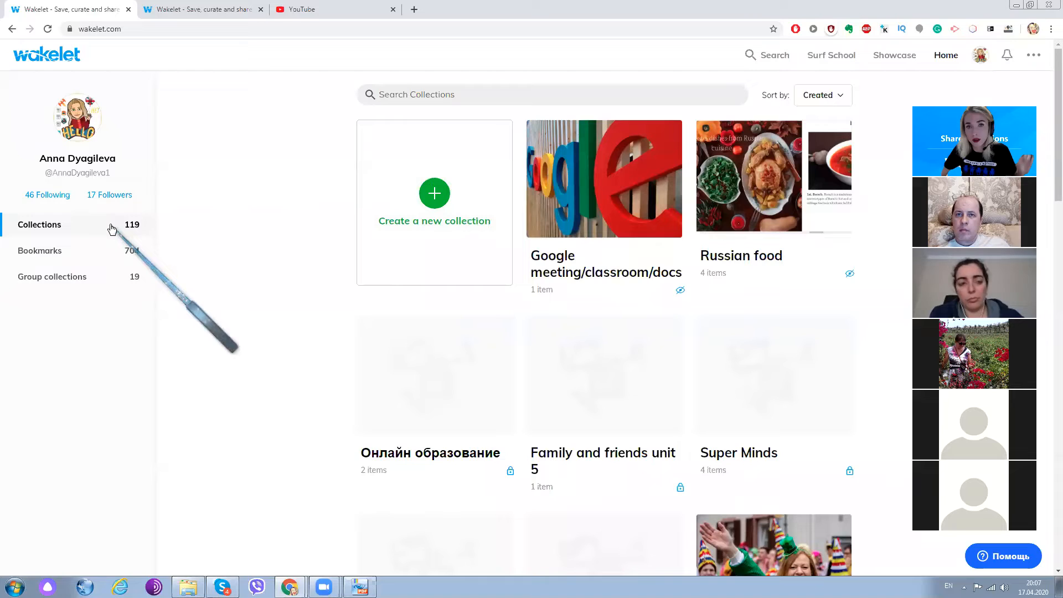
- Search the collections for "wakelet" and open the Wakelet training session collection
left_click(491, 95)
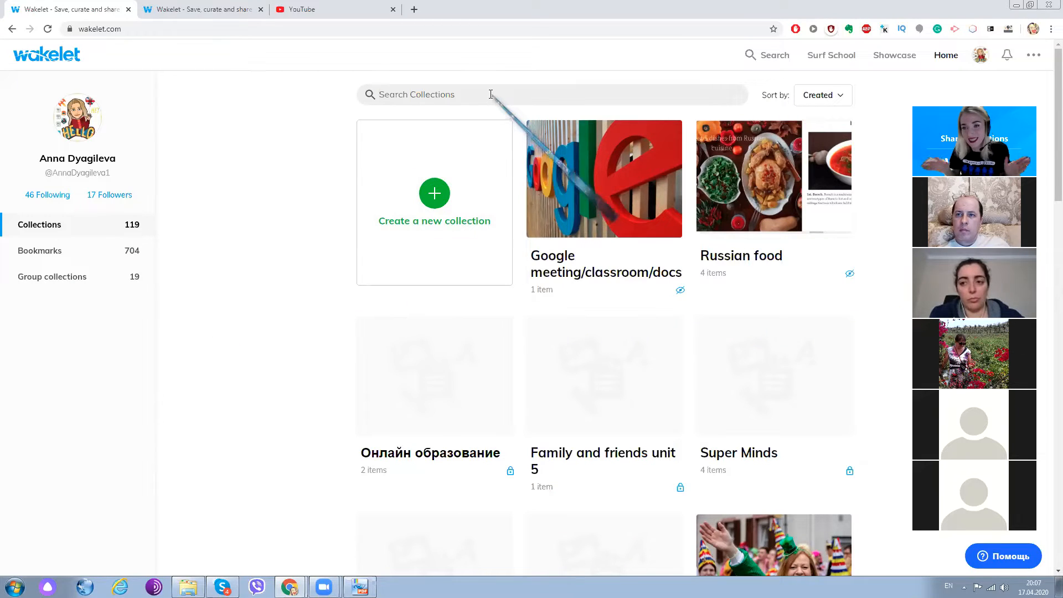
type("wakelet")
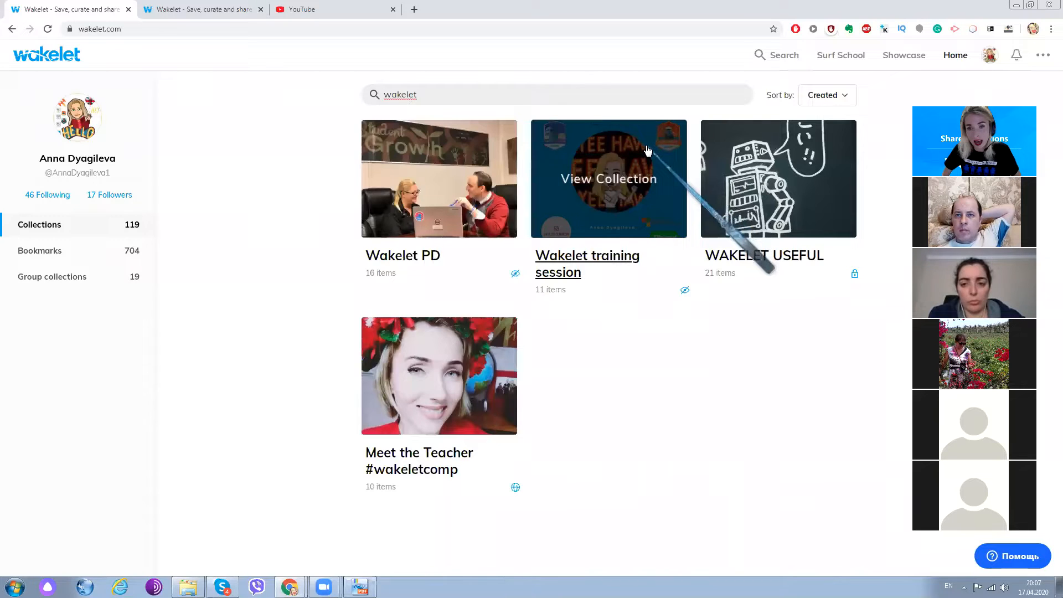
left_click(604, 156)
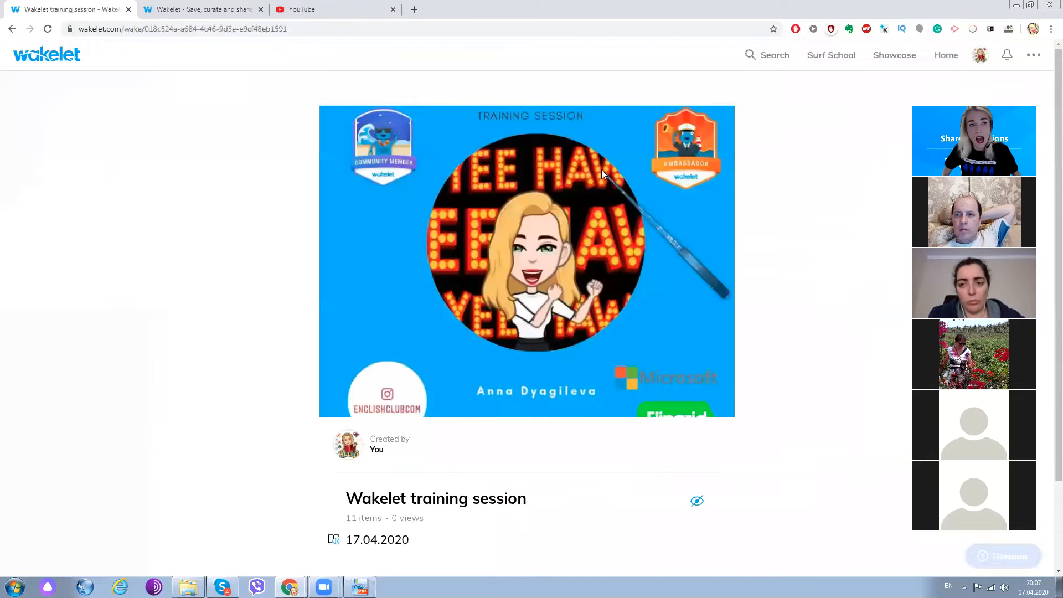
- Review the Wakelet training session collection's description and its first items
scroll(582, 191, "down", 3)
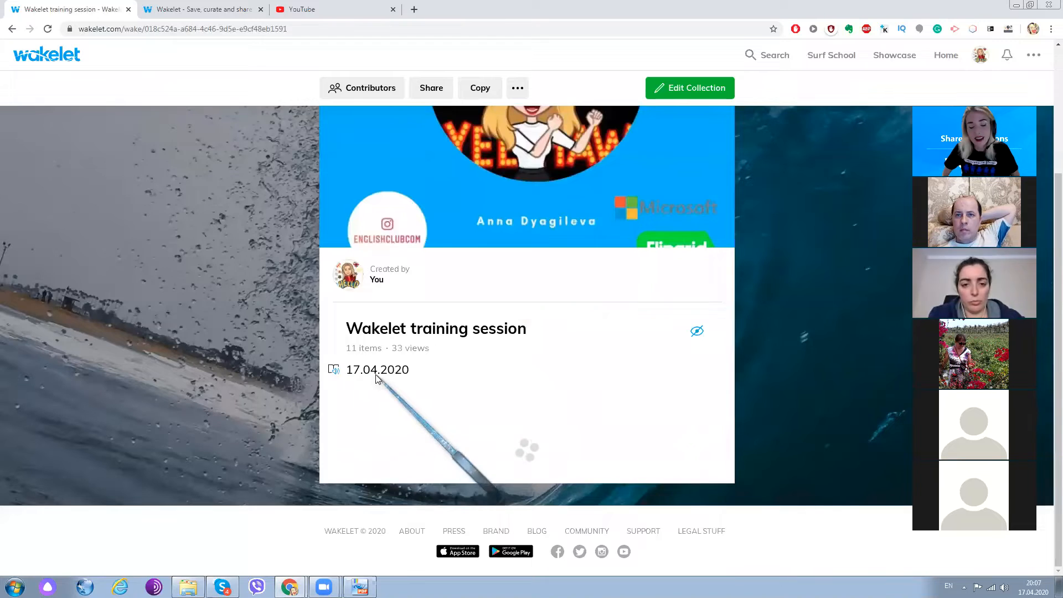
scroll(433, 371, "down", 2)
scroll(431, 371, "down", 3)
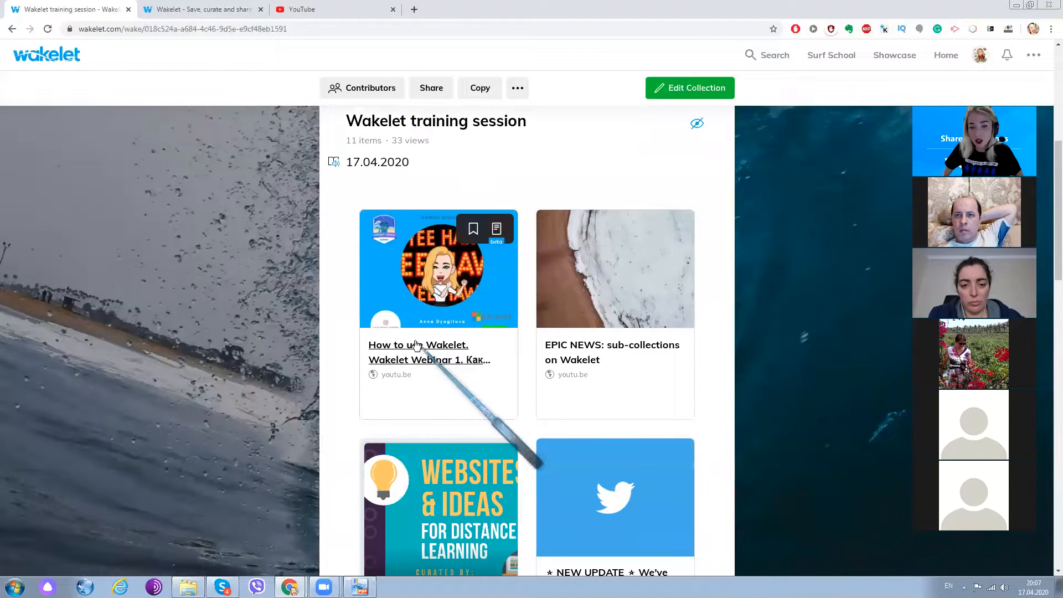
- Look through the training session collection's items, from the first webinar video to the Wakelet ebook and Wakelet for Educators
scroll(417, 344, "down", 4)
scroll(454, 338, "up", 8)
scroll(497, 332, "down", 2)
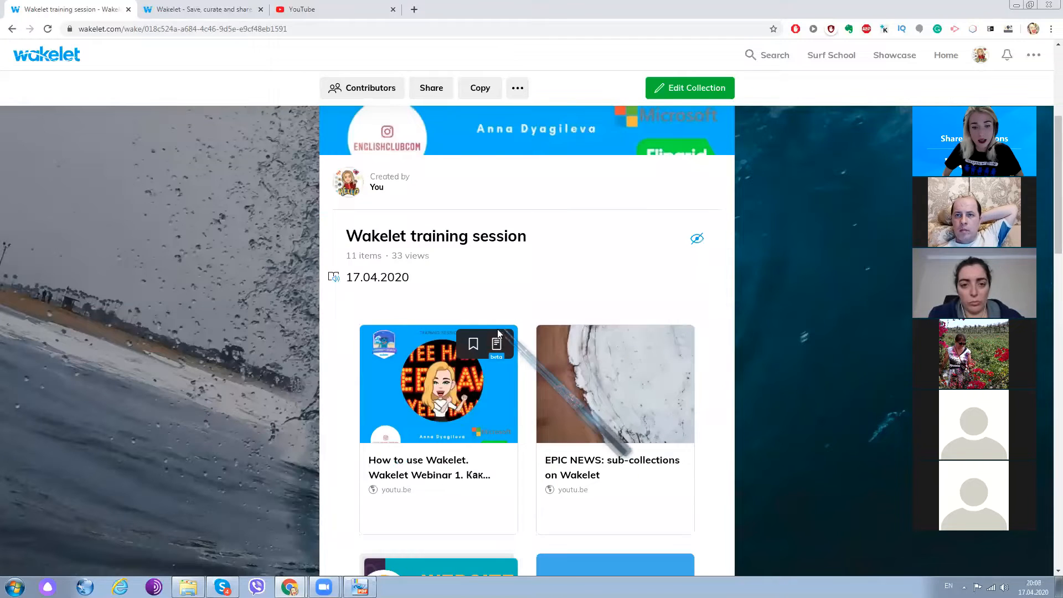
scroll(478, 359, "down", 2)
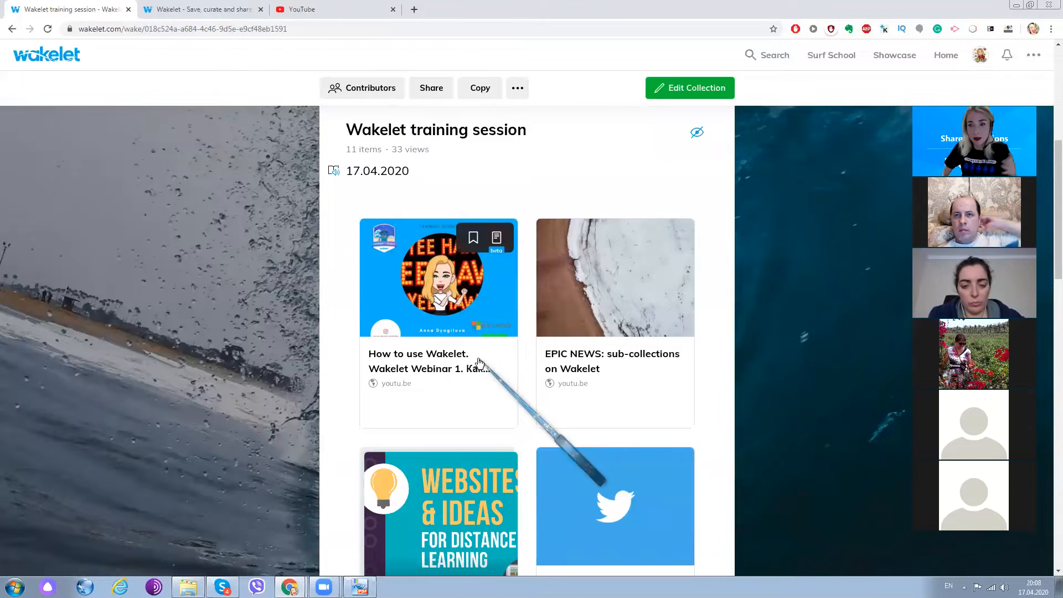
scroll(480, 360, "down", 2)
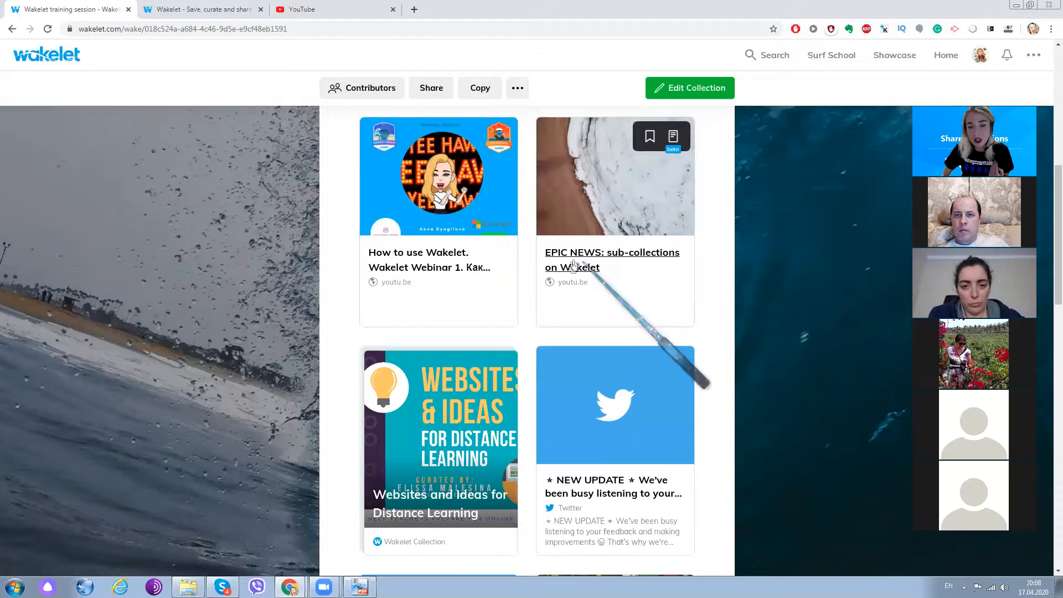
scroll(488, 281, "down", 2)
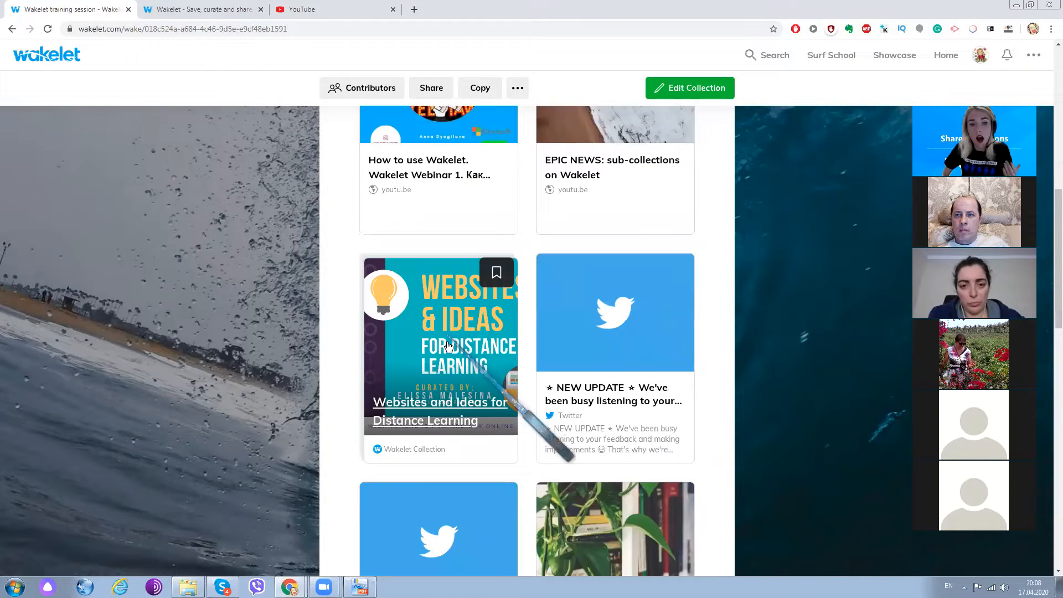
scroll(458, 244, "down", 2)
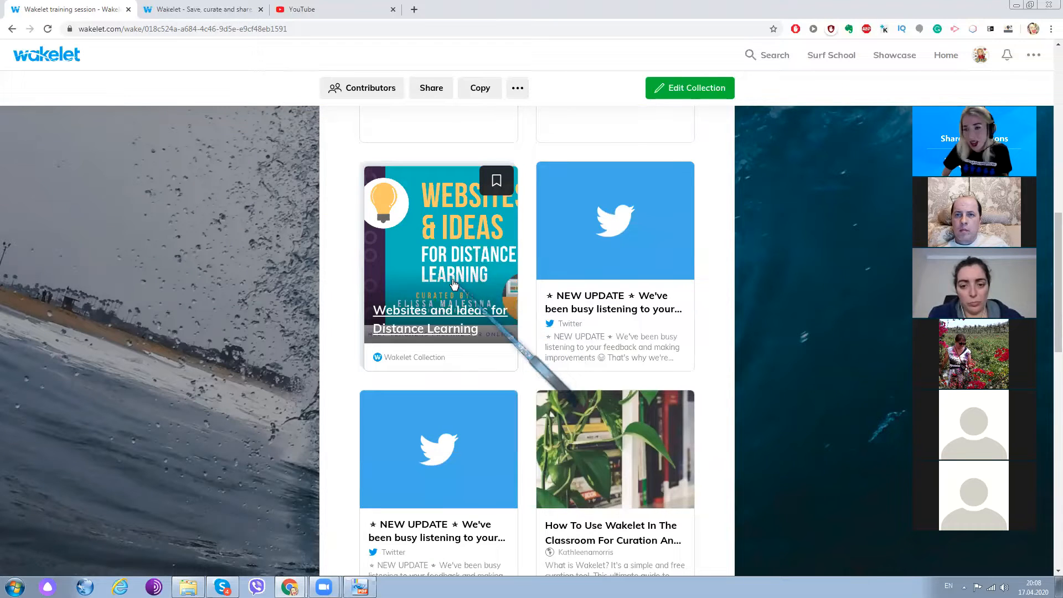
scroll(460, 285, "down", 2)
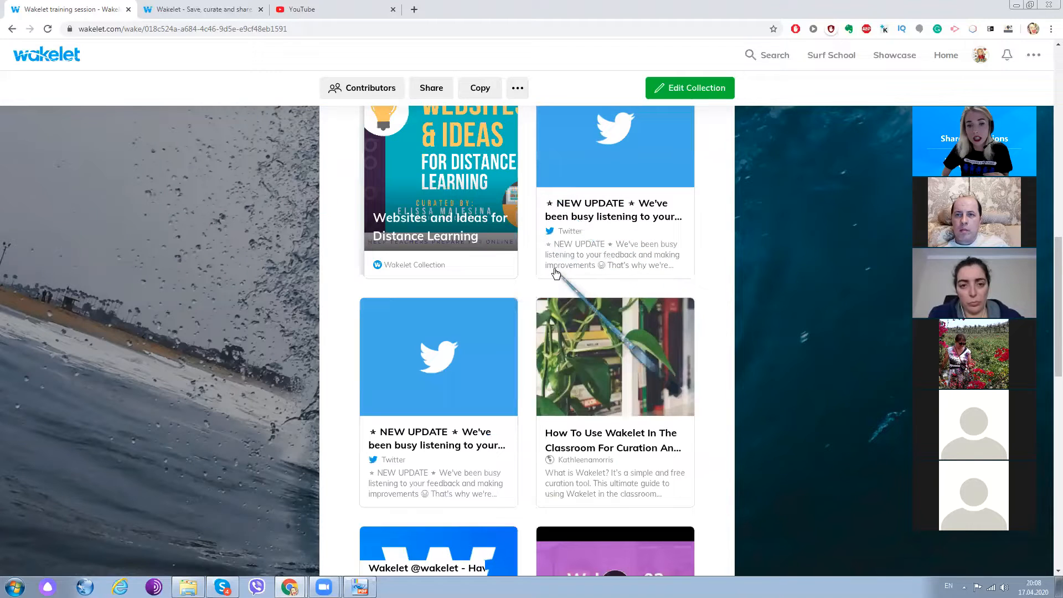
scroll(472, 337, "down", 2)
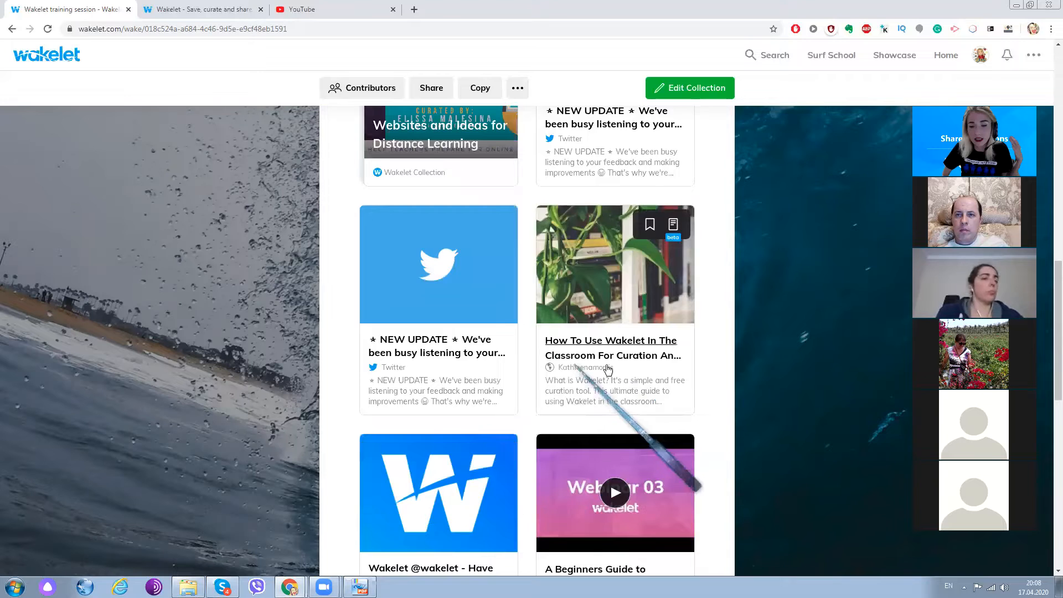
scroll(584, 358, "down", 4)
scroll(584, 357, "down", 4)
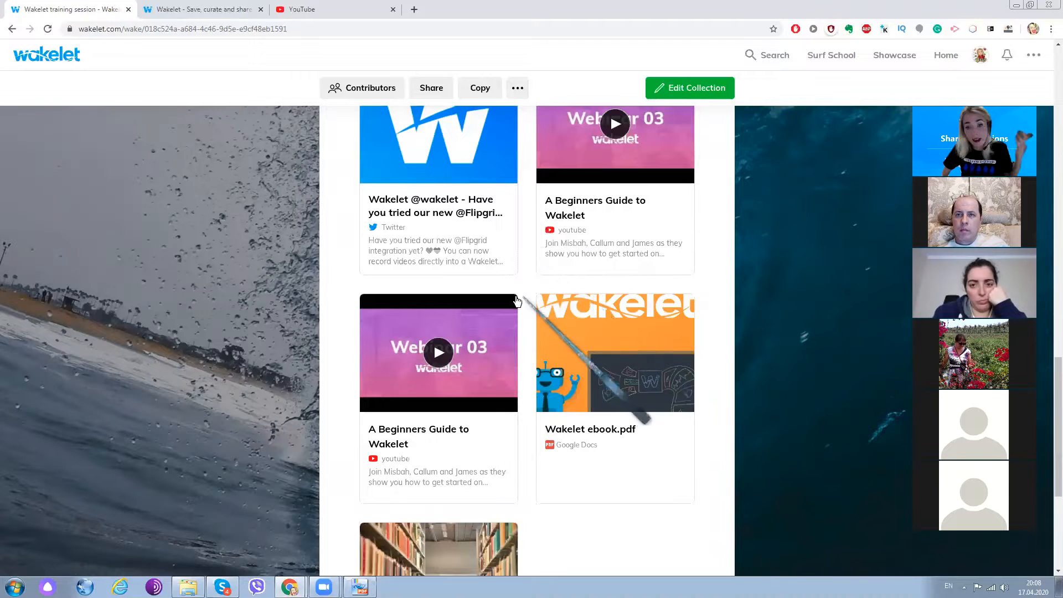
scroll(571, 139, "down", 5)
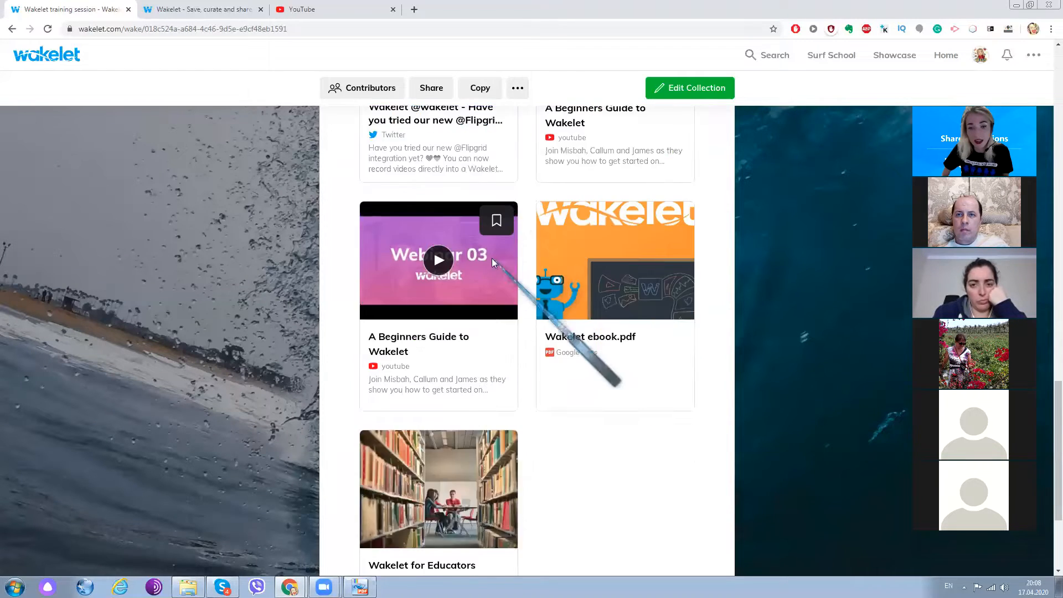
scroll(615, 354, "up", 3)
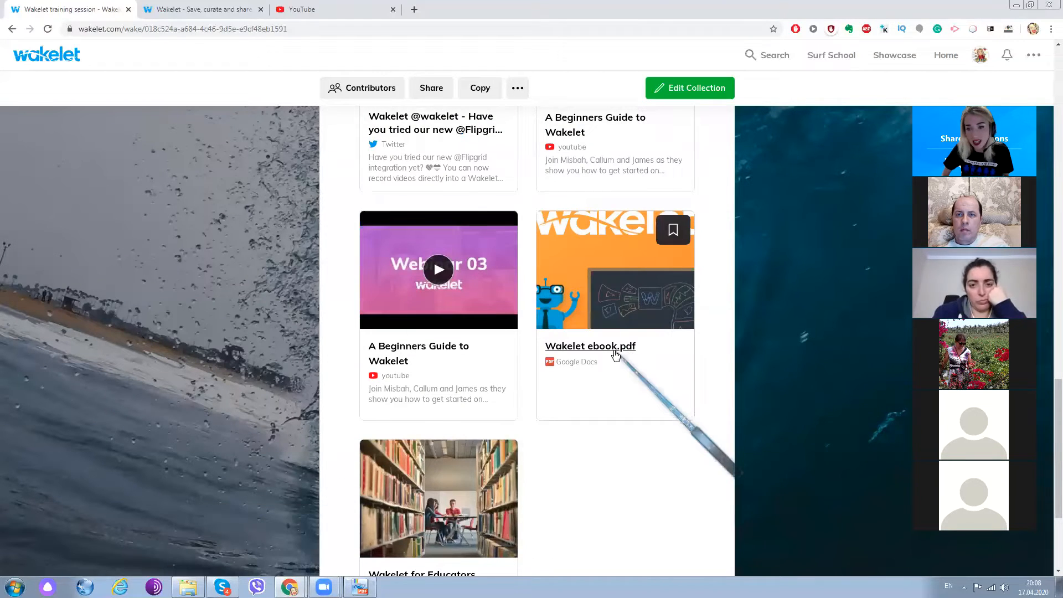
- Switch to the Wakelet ebook in PDF-XChange Viewer, skim it from the cover to "Setting Up Your Profile", and minimize it
left_click(360, 587)
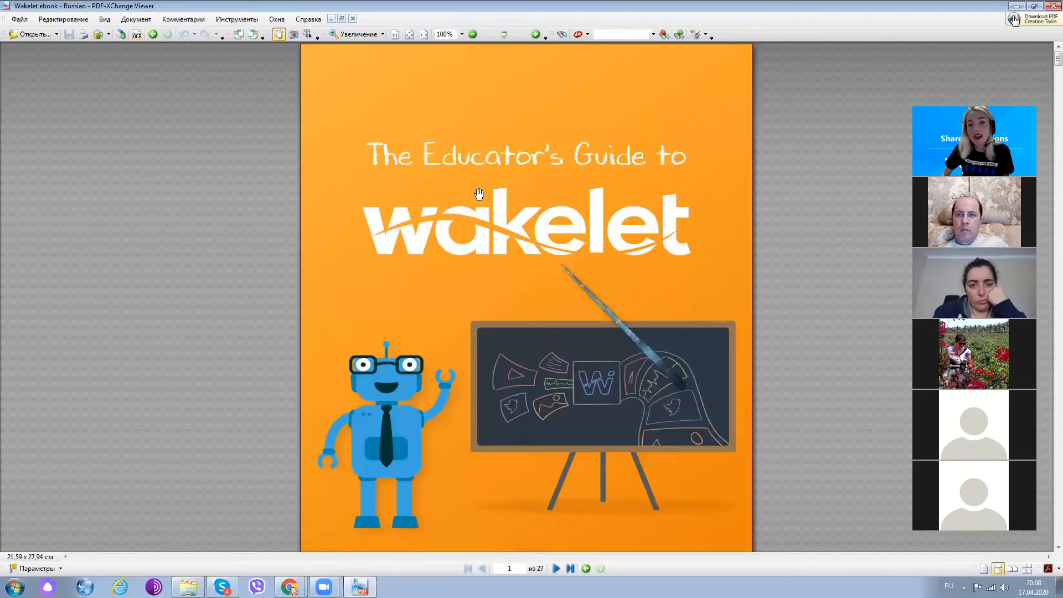
scroll(478, 195, "down", 10)
scroll(479, 199, "down", 10)
scroll(550, 215, "down", 10)
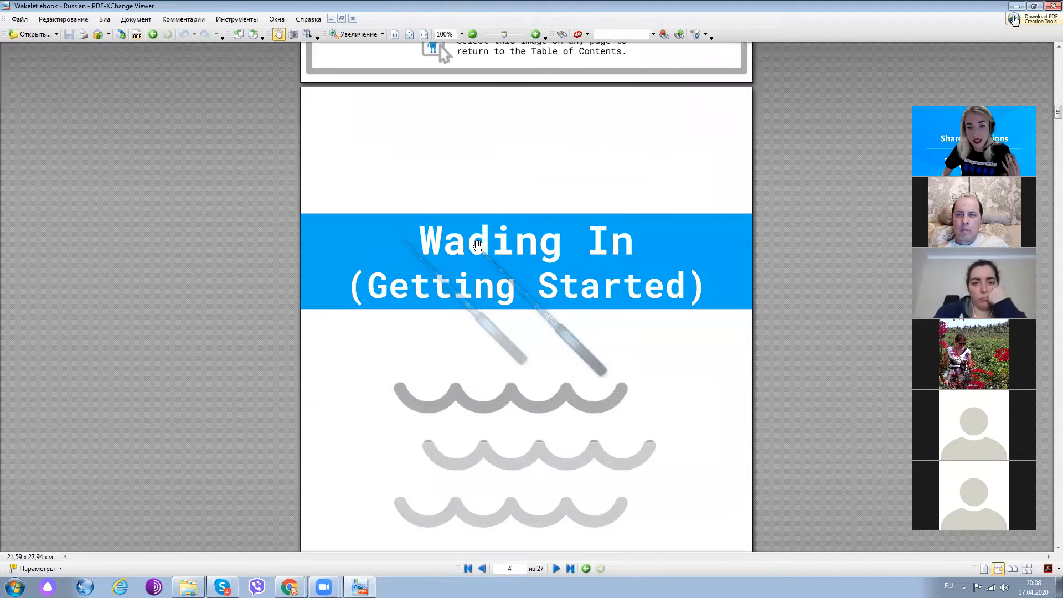
scroll(478, 244, "down", 10)
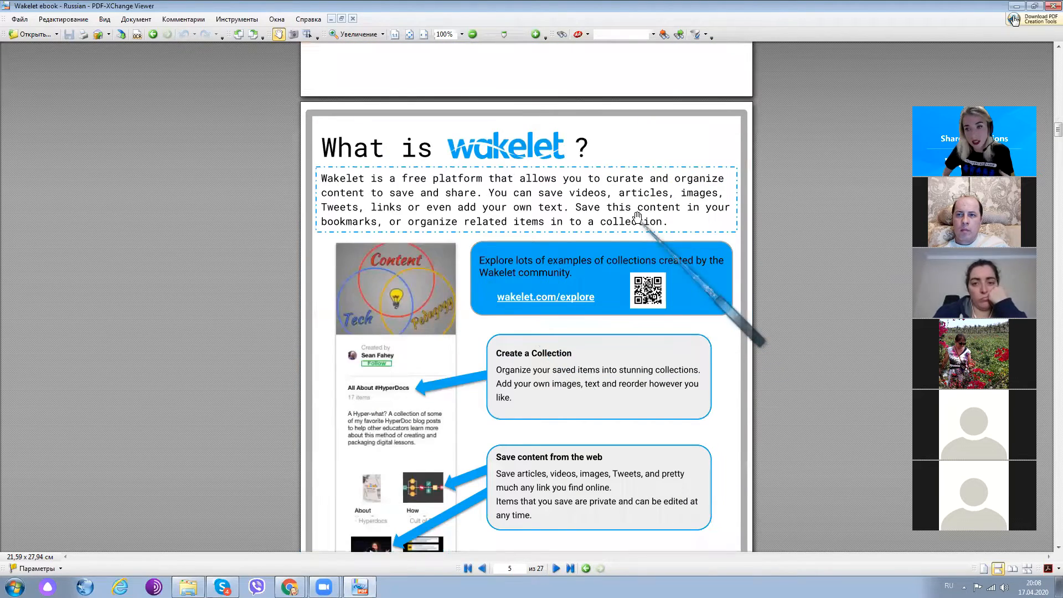
scroll(638, 216, "down", 3)
scroll(637, 216, "down", 10)
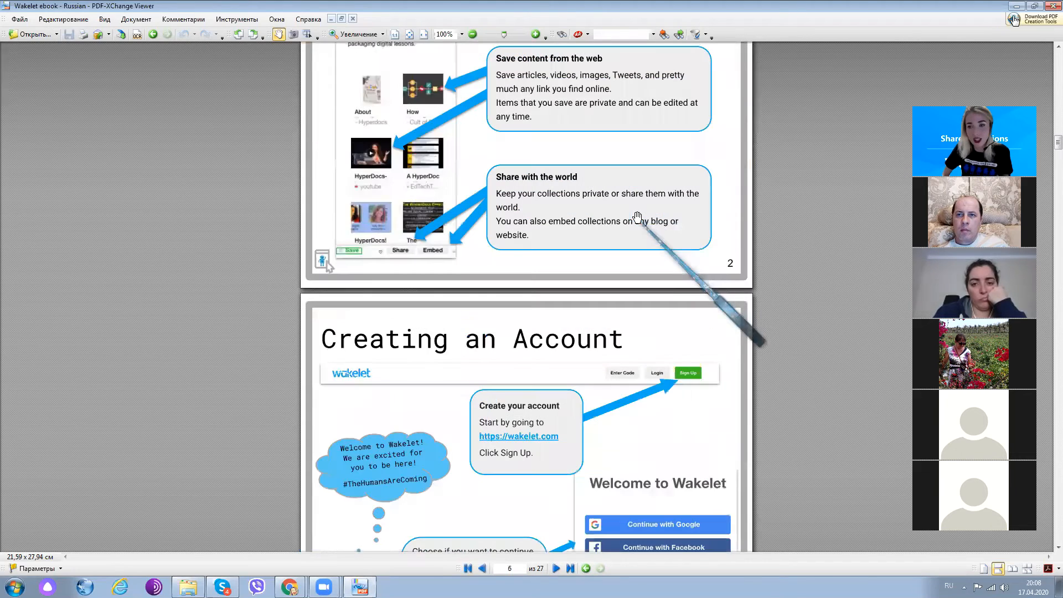
scroll(637, 216, "down", 3)
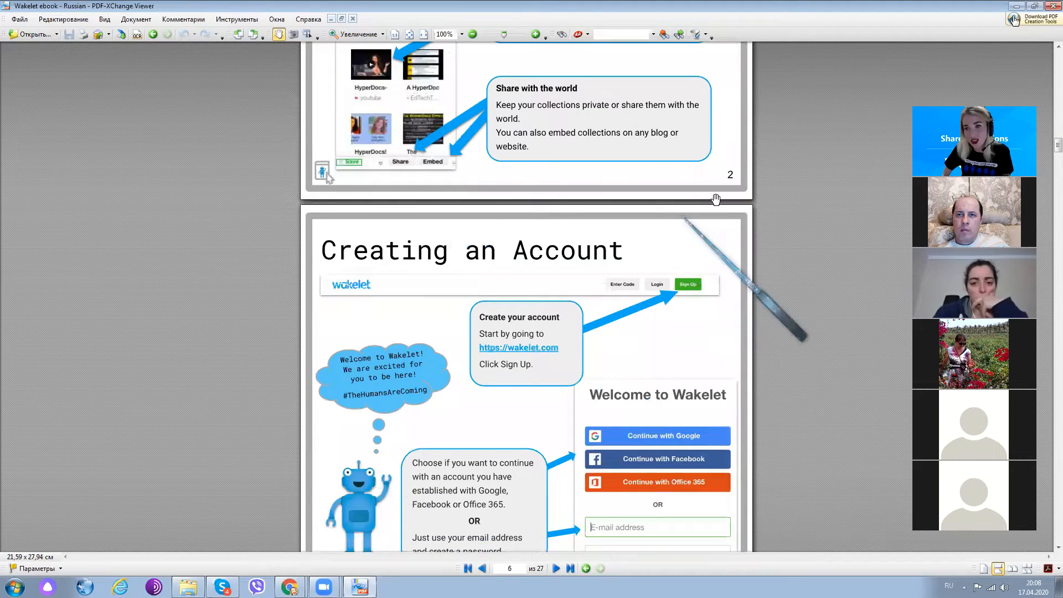
scroll(516, 194, "down", 10)
scroll(516, 201, "down", 14)
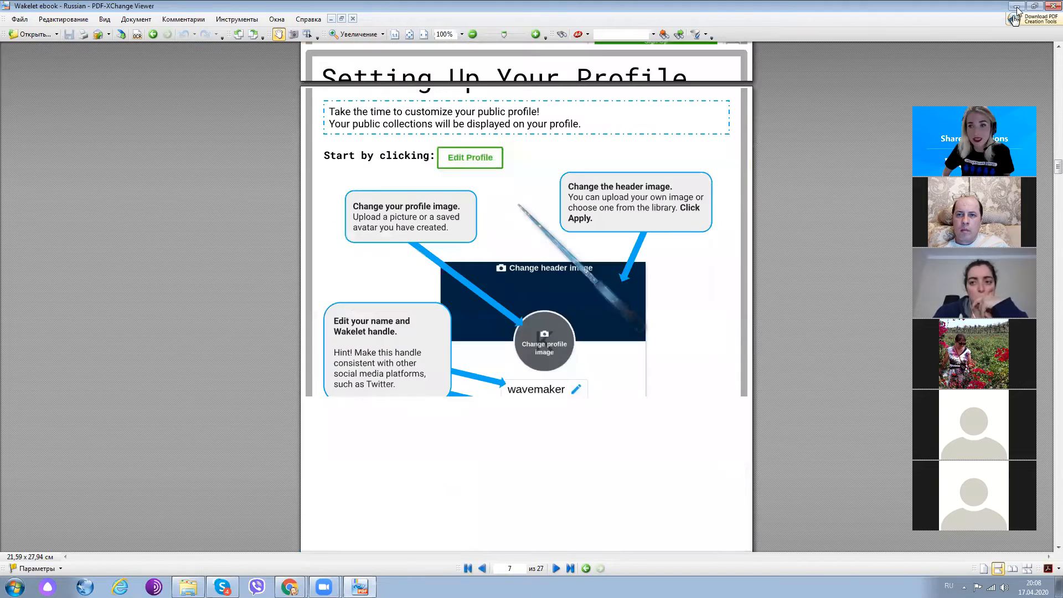
left_click(1018, 7)
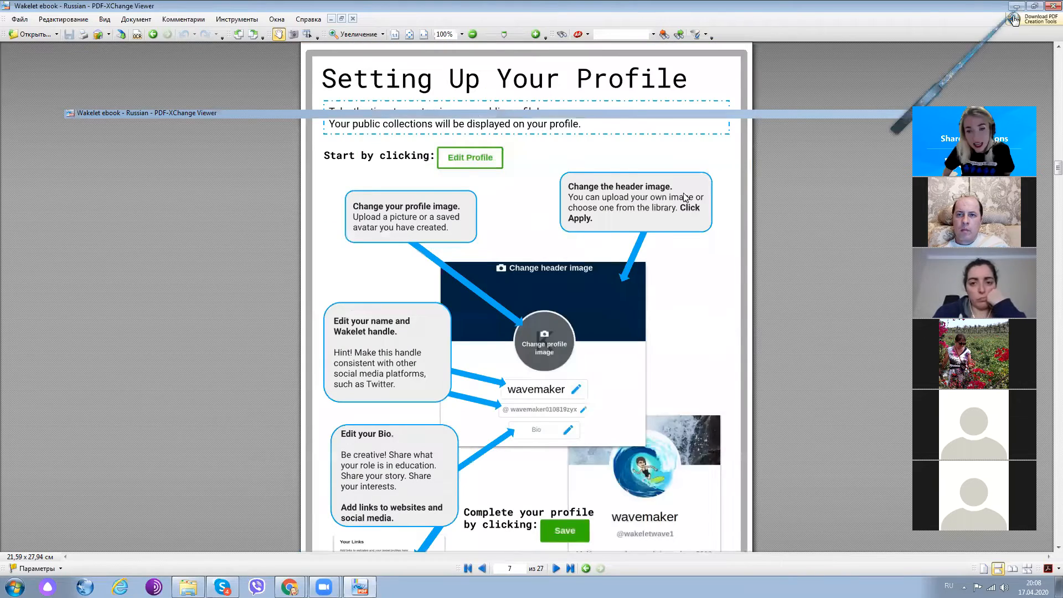
- Leave the training session collection for the account's own collections and start a new collection
scroll(622, 268, "down", 4)
scroll(623, 268, "up", 4)
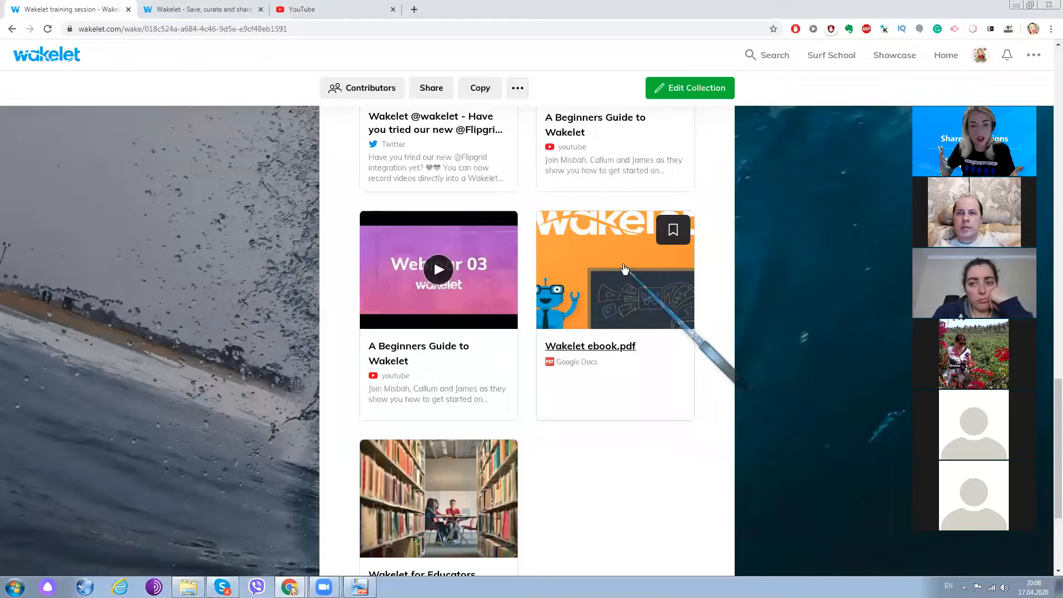
scroll(638, 291, "up", 2)
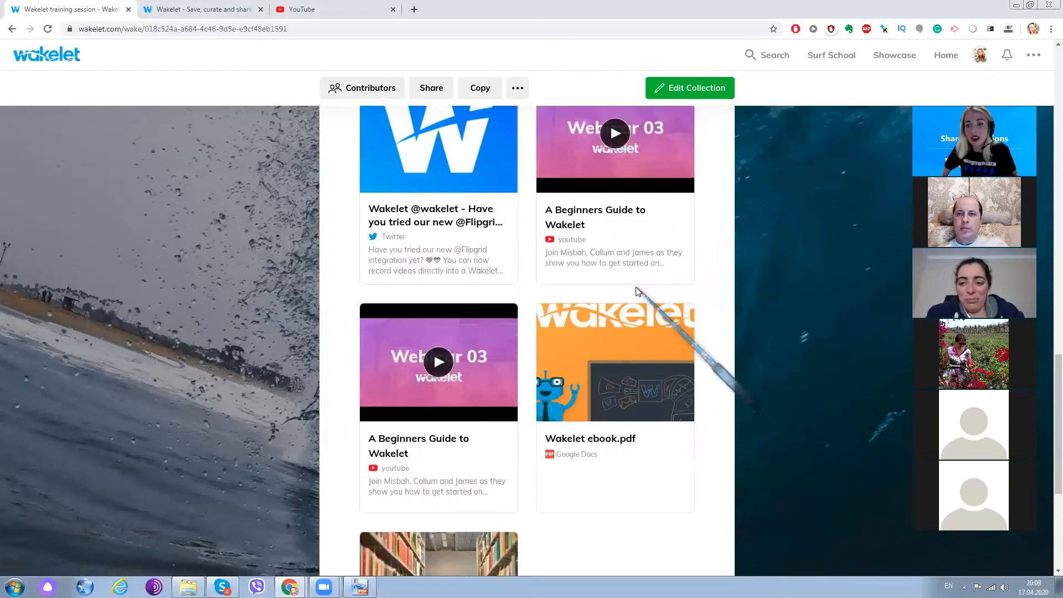
scroll(638, 291, "up", 5)
scroll(638, 291, "up", 10)
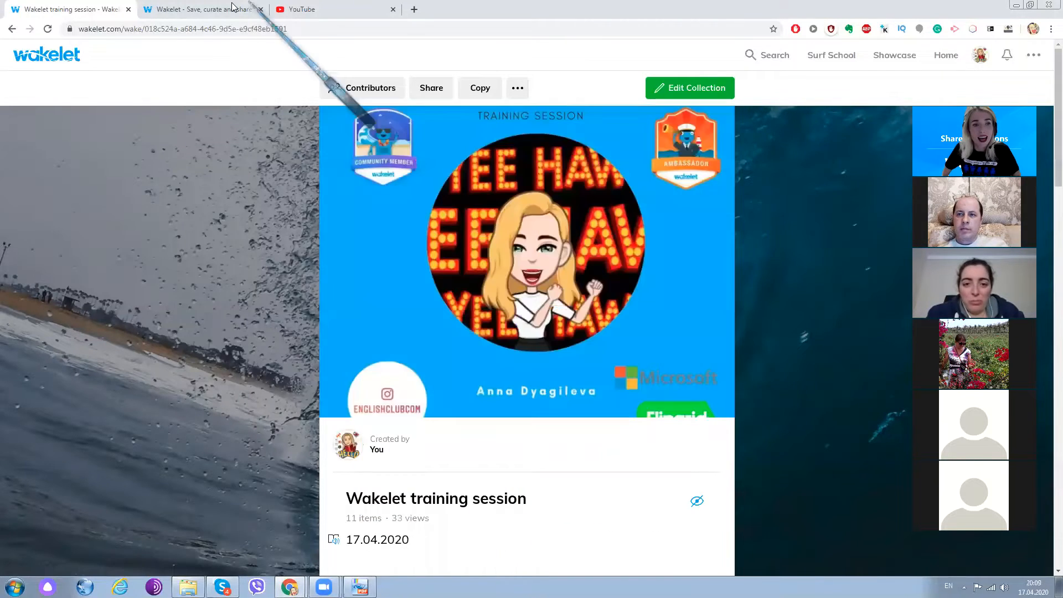
left_click(212, 12)
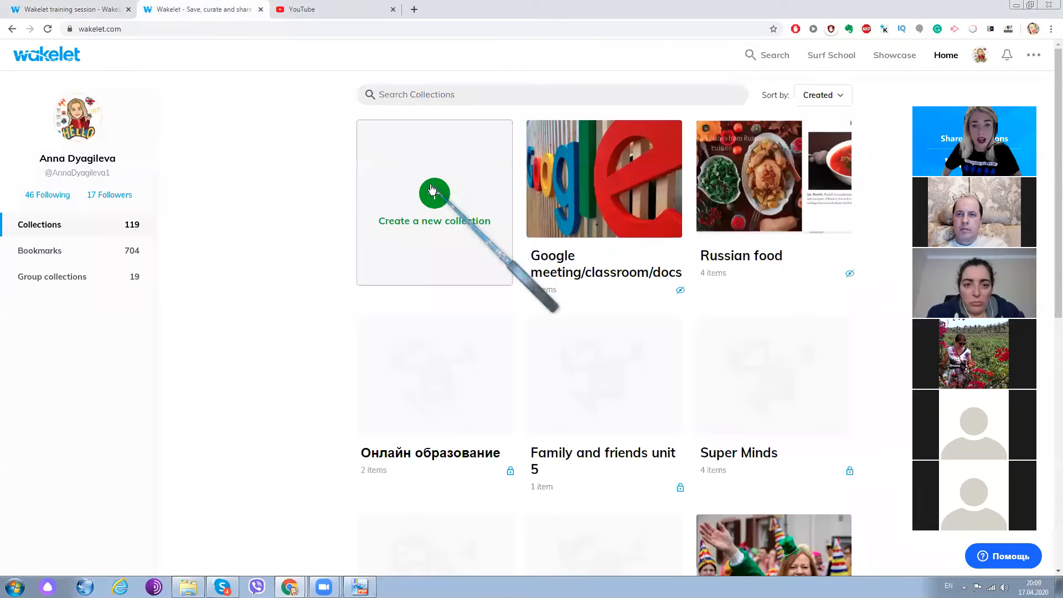
left_click(437, 190)
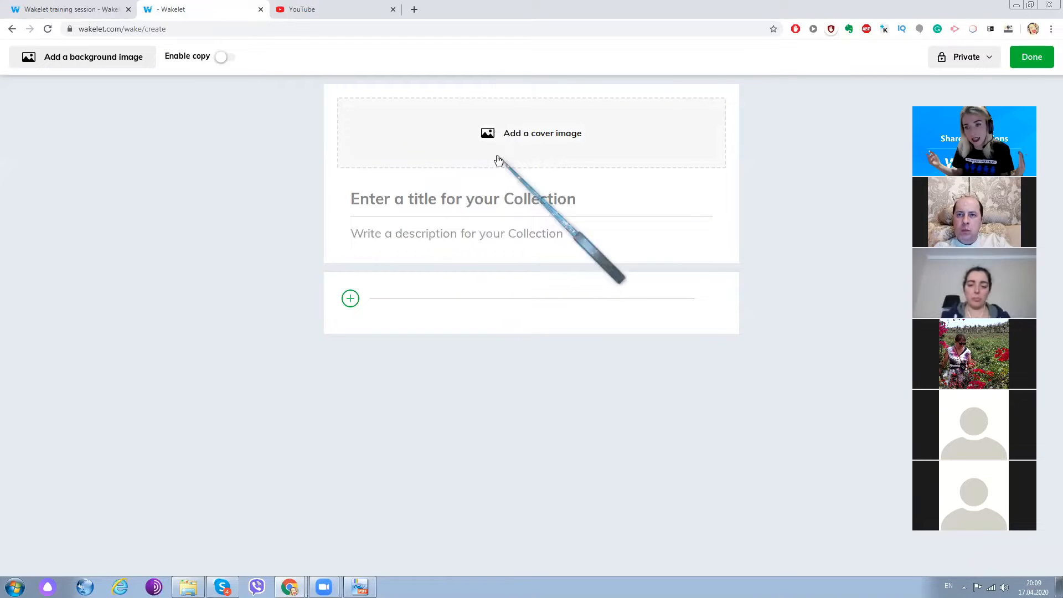
- Title the new collection "Russian food"
left_click(491, 200)
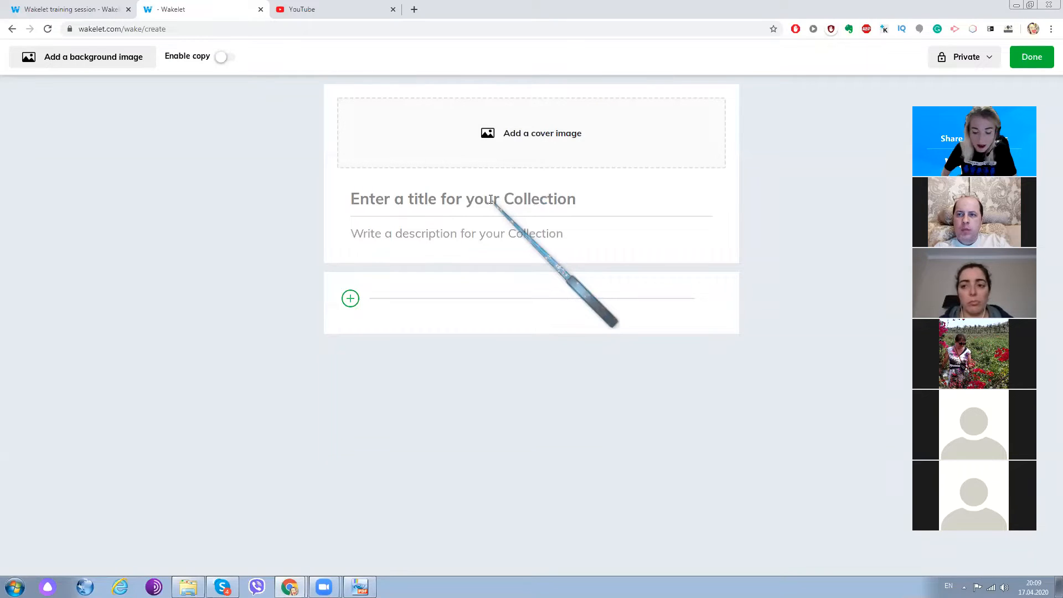
type("Rus")
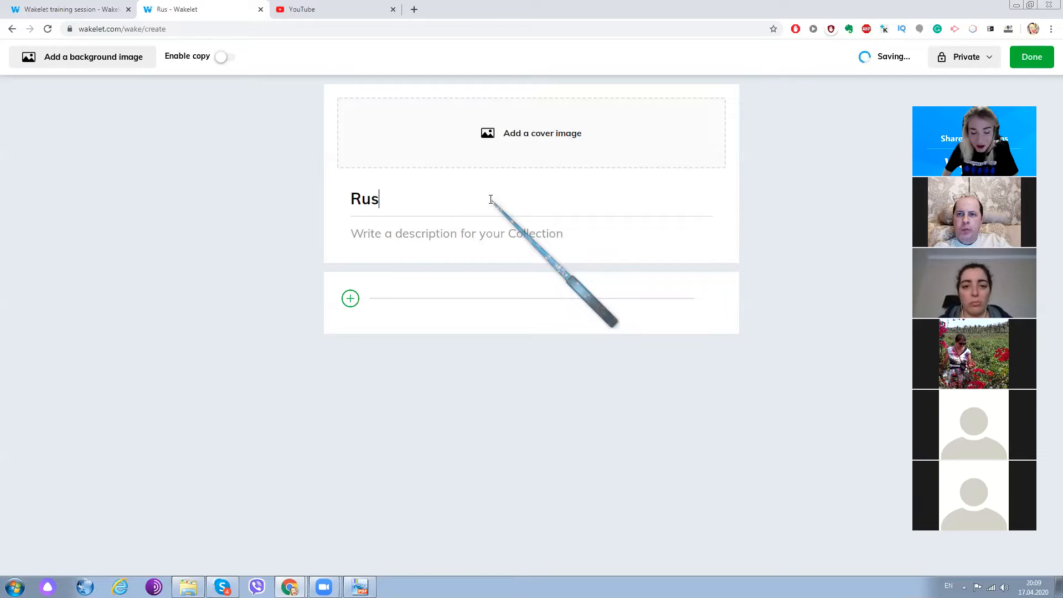
type("sian ")
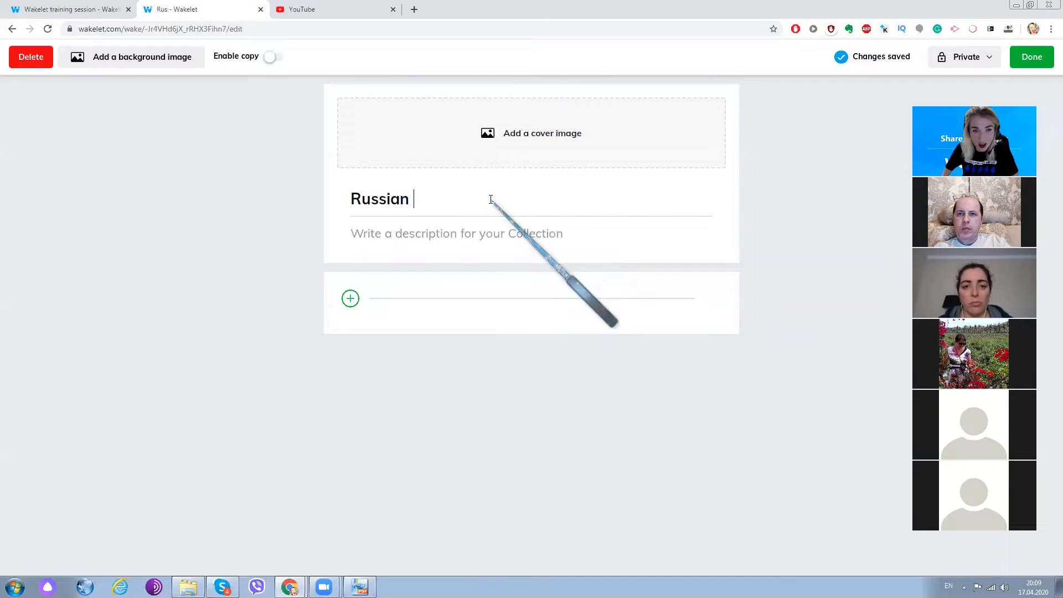
type("food")
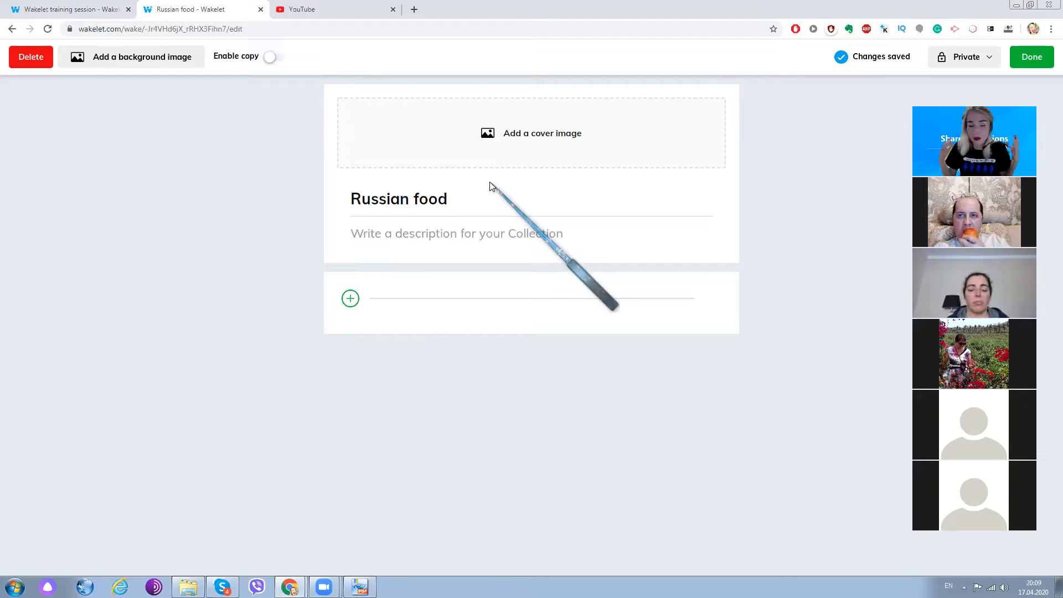
- Search the Unsplash library for "food" and set the photo of vegetable and salad trays as the collection's cover image
left_click(526, 142)
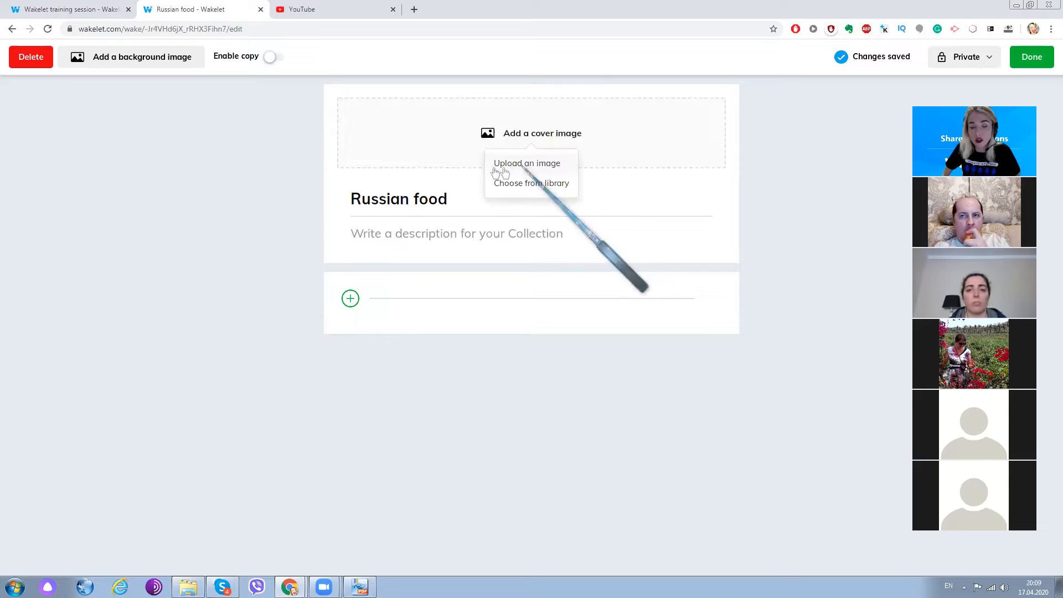
left_click(530, 188)
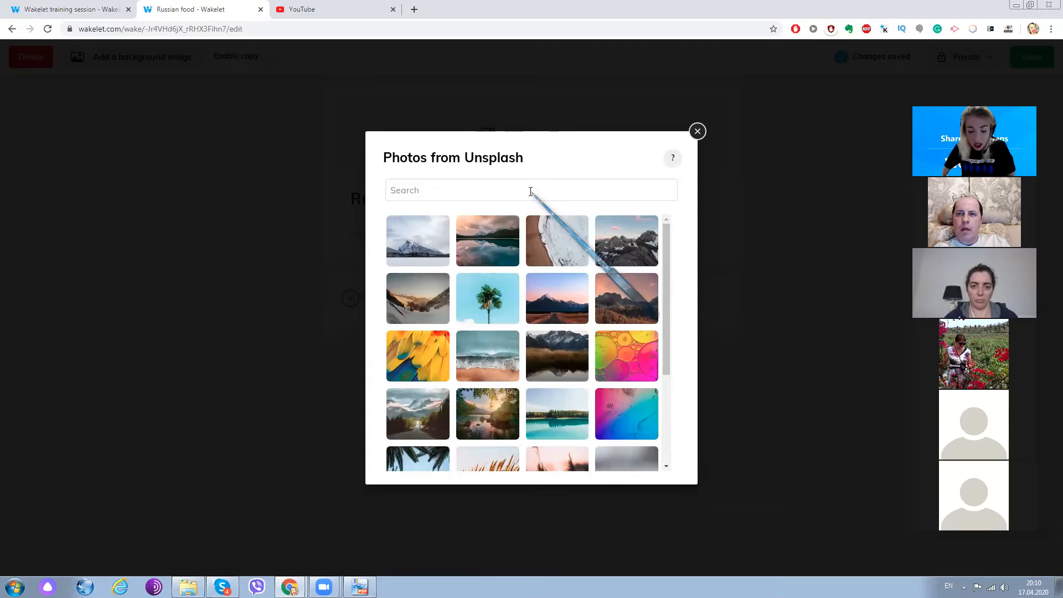
type("food")
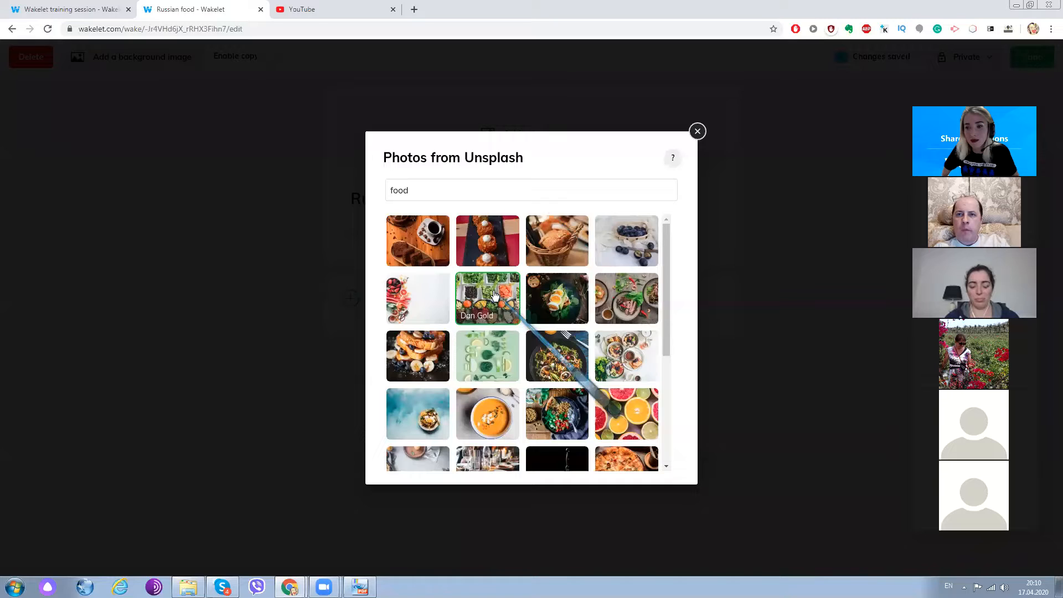
left_click(582, 285)
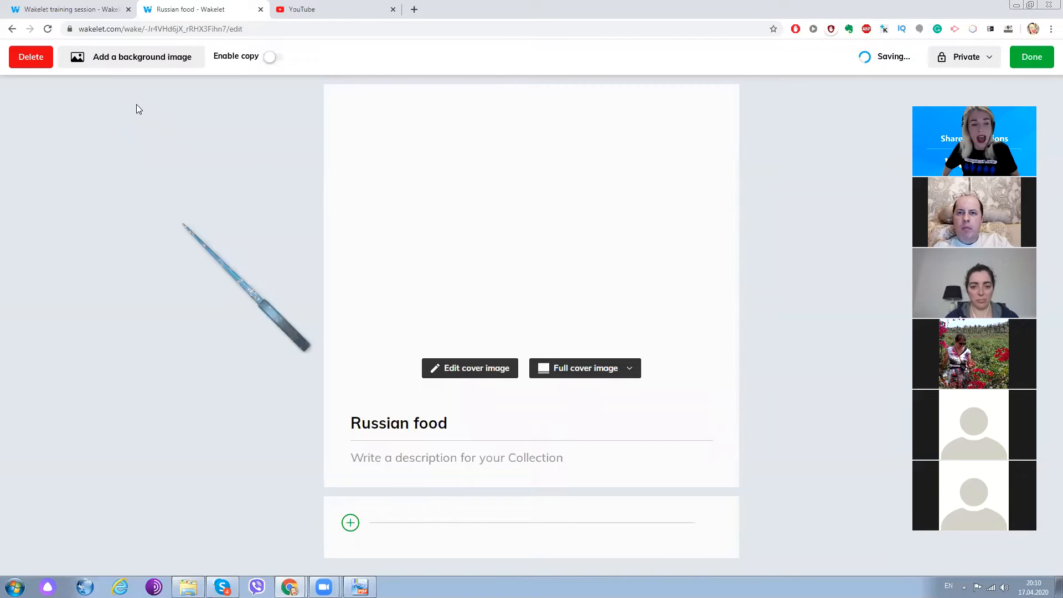
- Search the Unsplash library for "food" and set the photo of the colourful vegetable salad bowl as the collection's background image
left_click(128, 61)
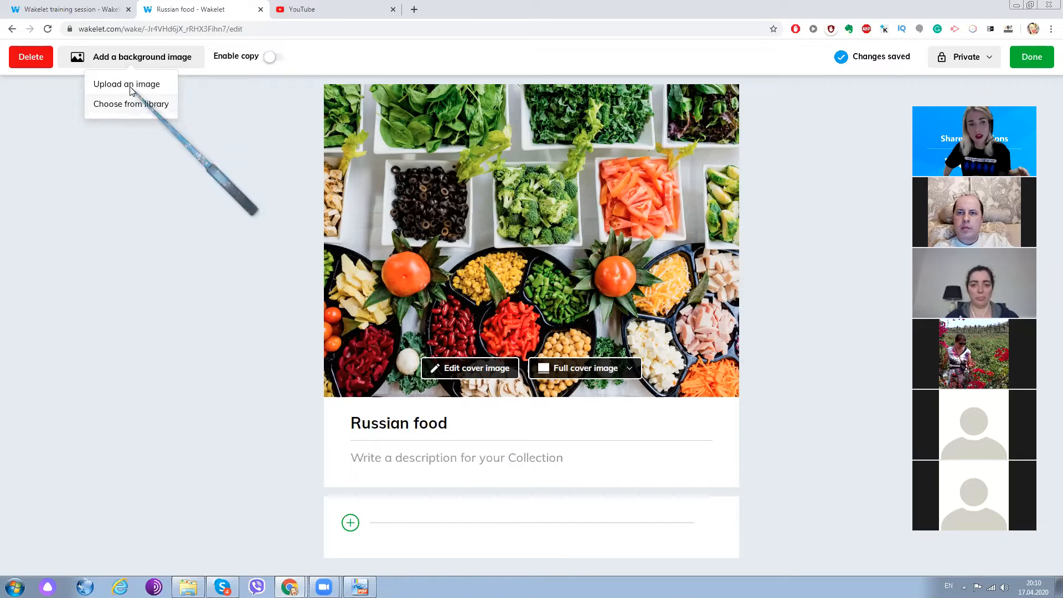
left_click(130, 89)
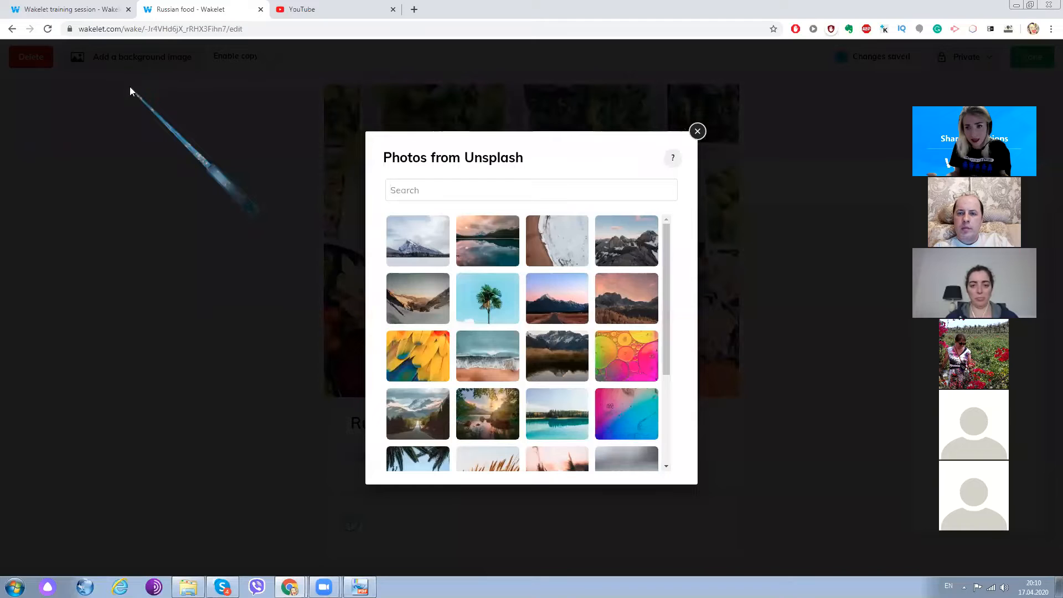
left_click(492, 190)
type("food")
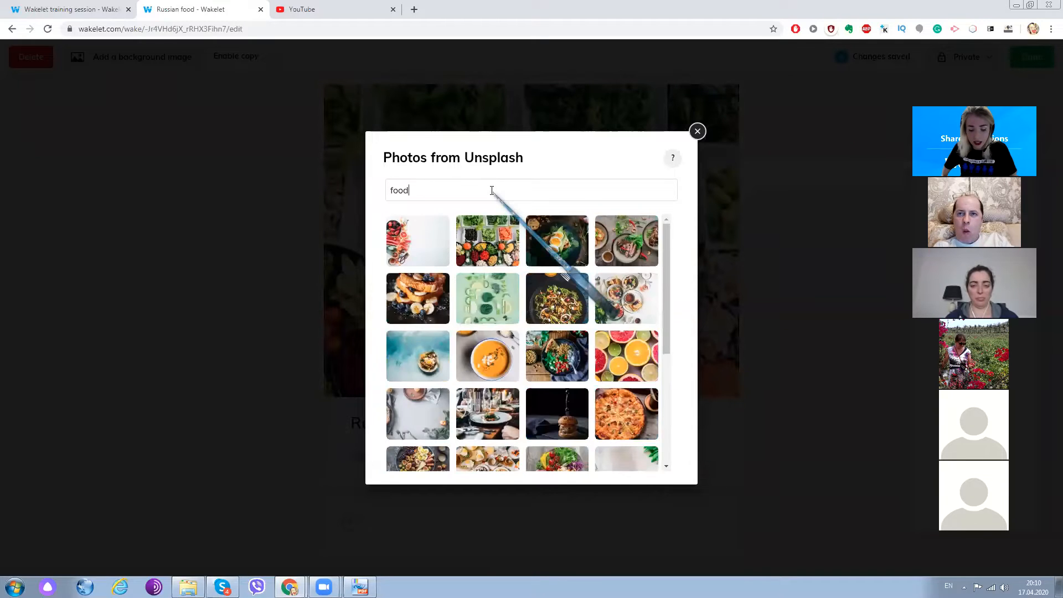
key("Return")
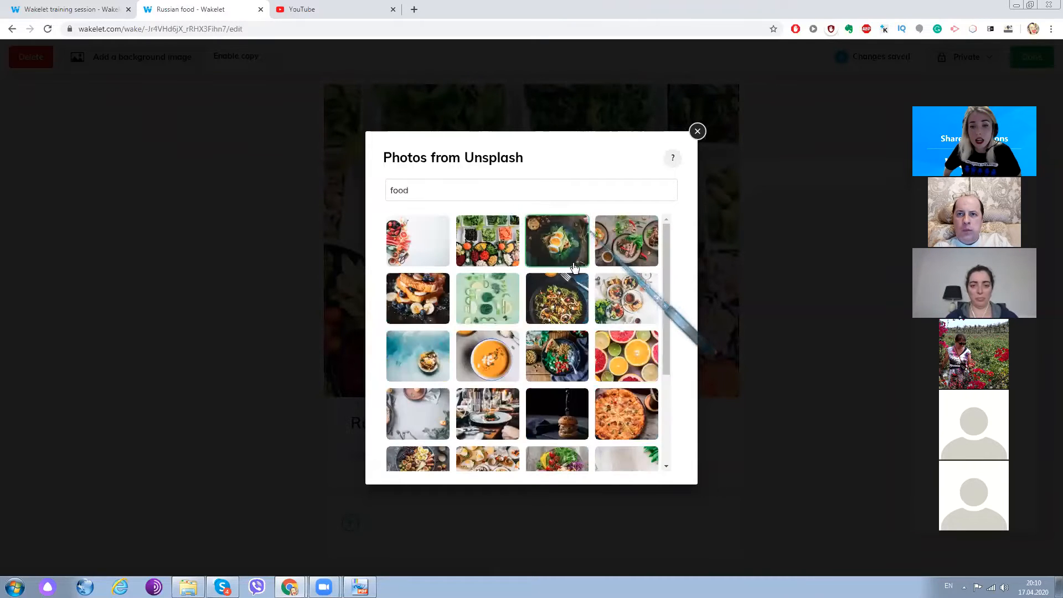
scroll(566, 283, "down", 3)
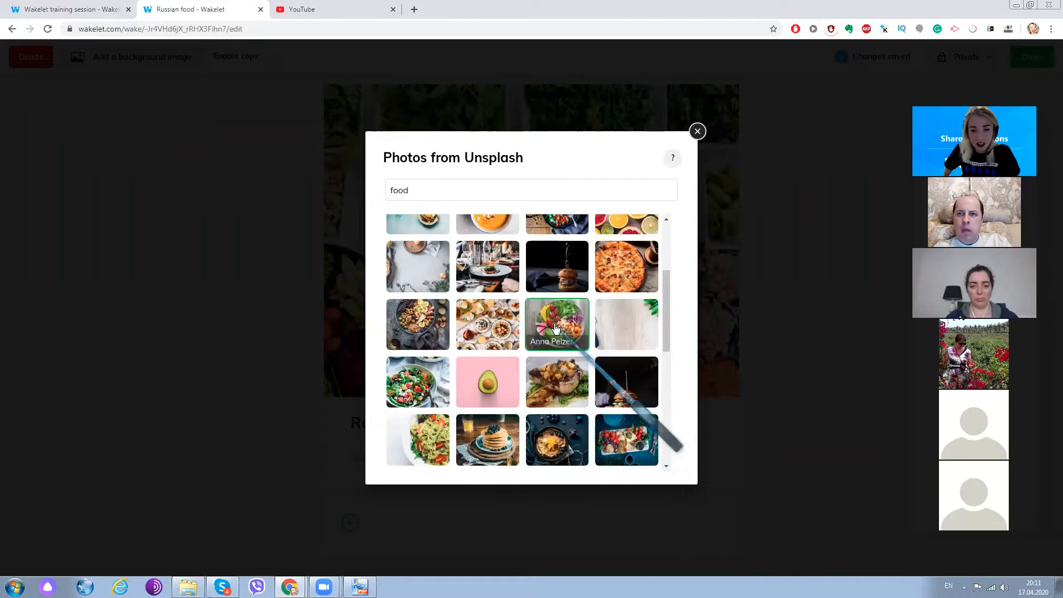
left_click(481, 330)
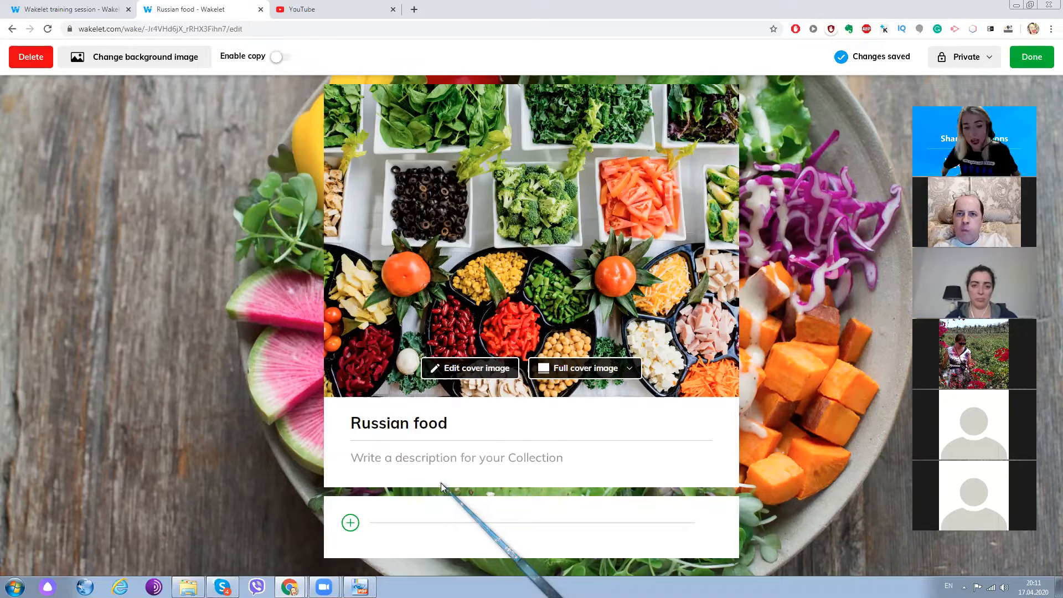
- Start adding an item to the collection by web address, then switch to YouTube and search for "food"
left_click(351, 523)
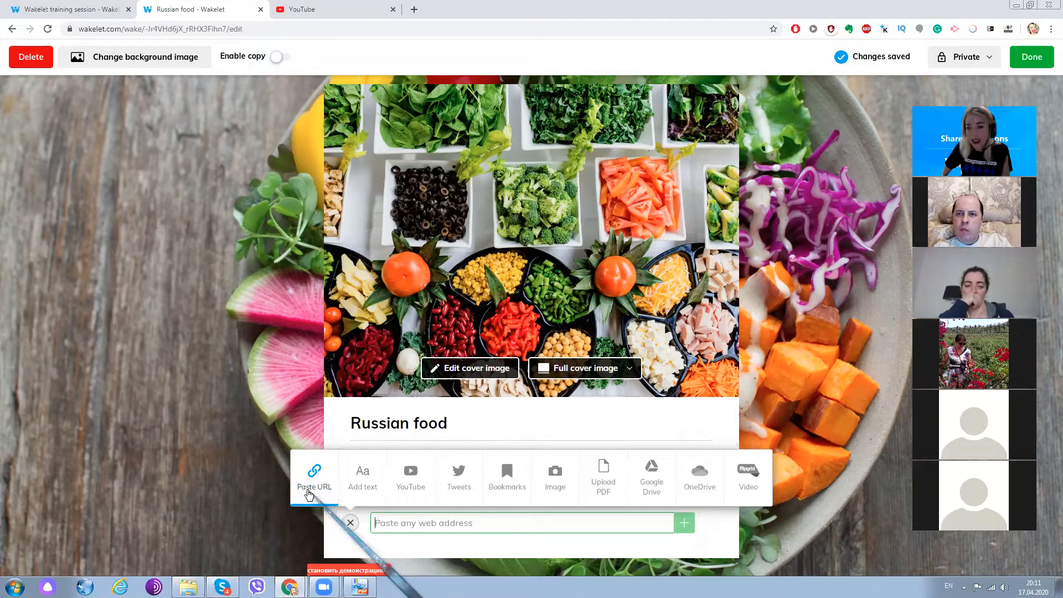
left_click(335, 9)
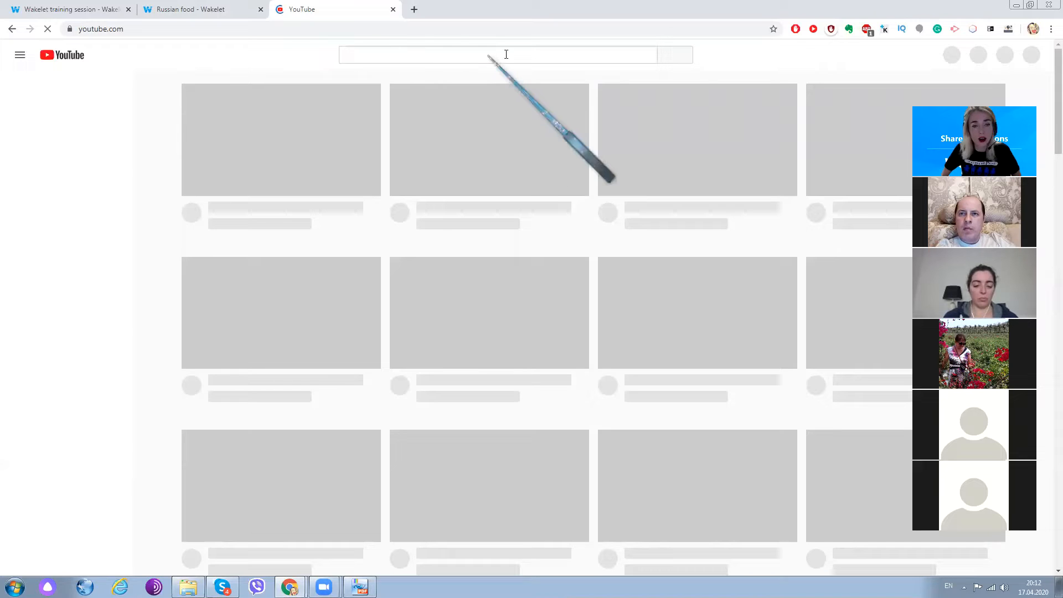
left_click(443, 55)
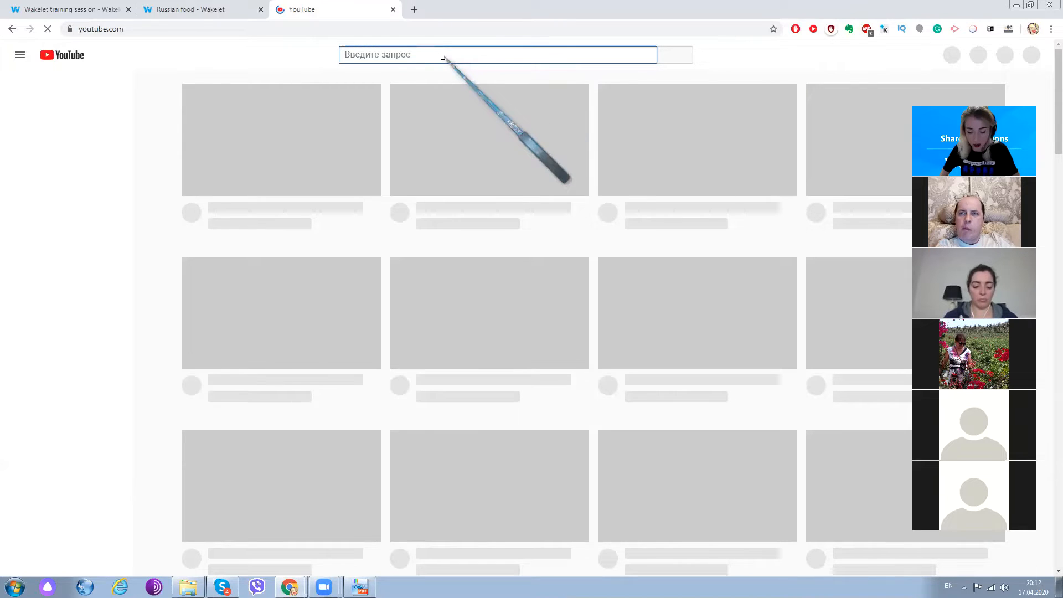
type("food")
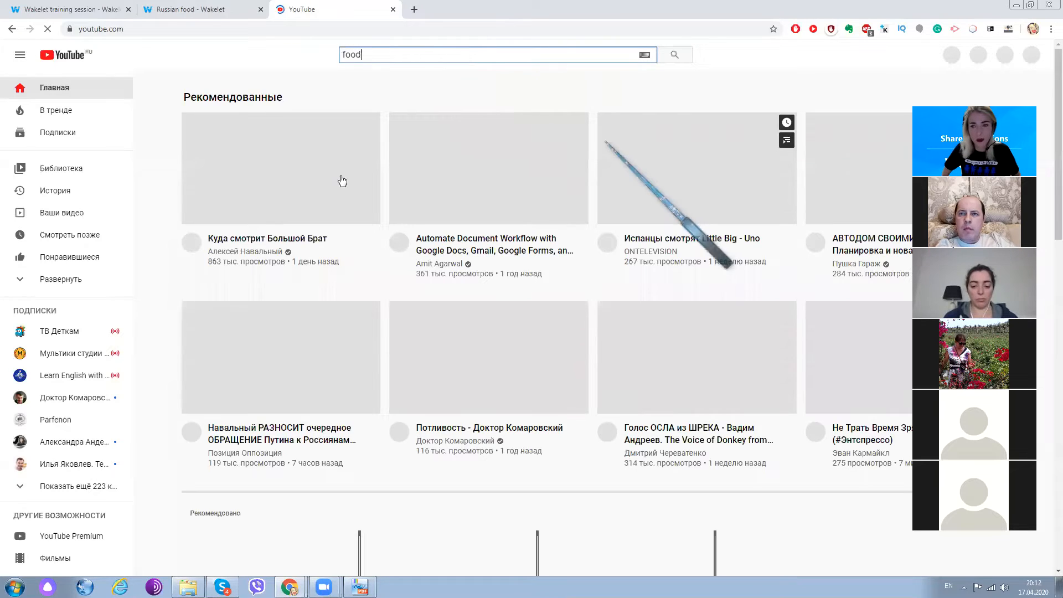
key("Return")
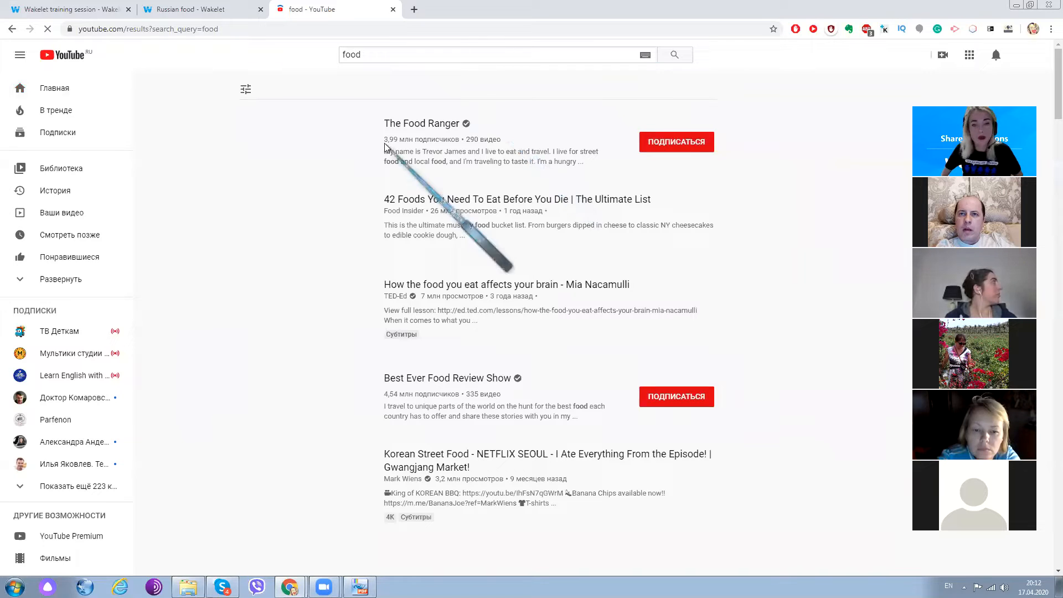
left_click(387, 54)
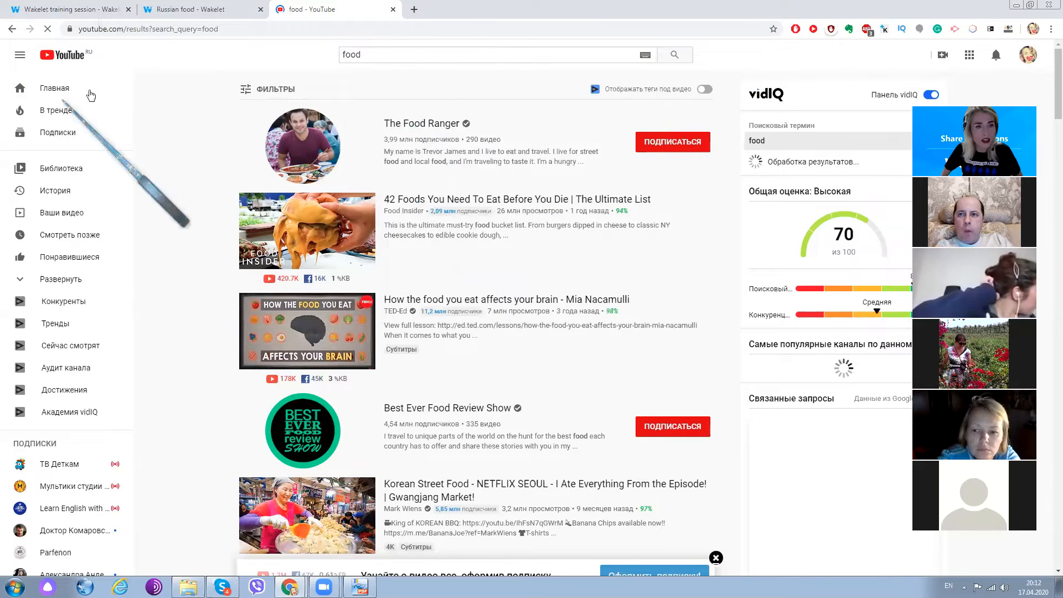
- Open the YouTube video "42 Foods You Need To Eat Before You Die | The Ultimate List" and return to the Russian food collection
left_click(188, 9)
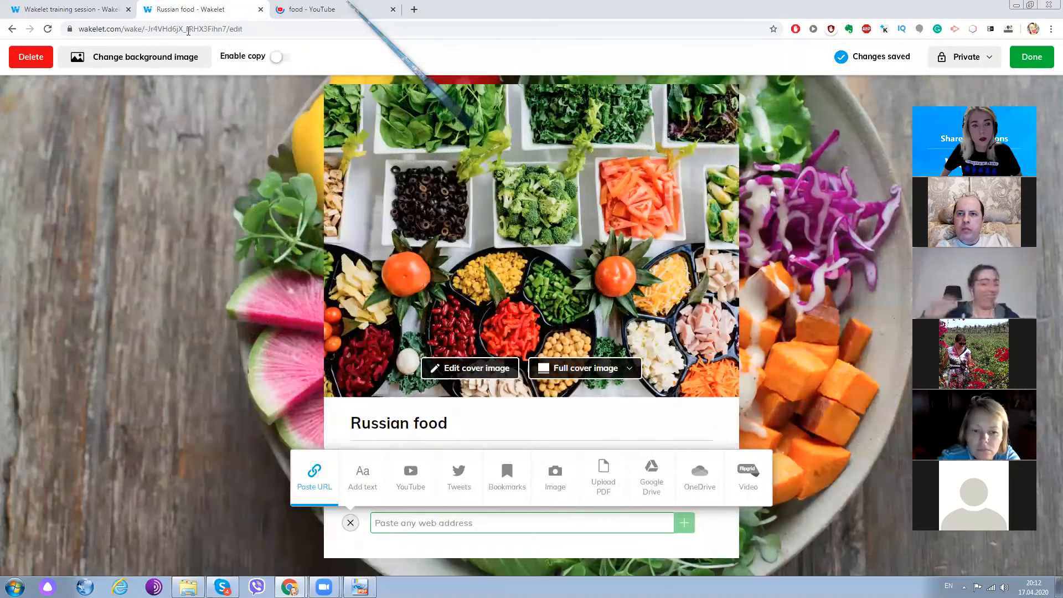
left_click(342, 9)
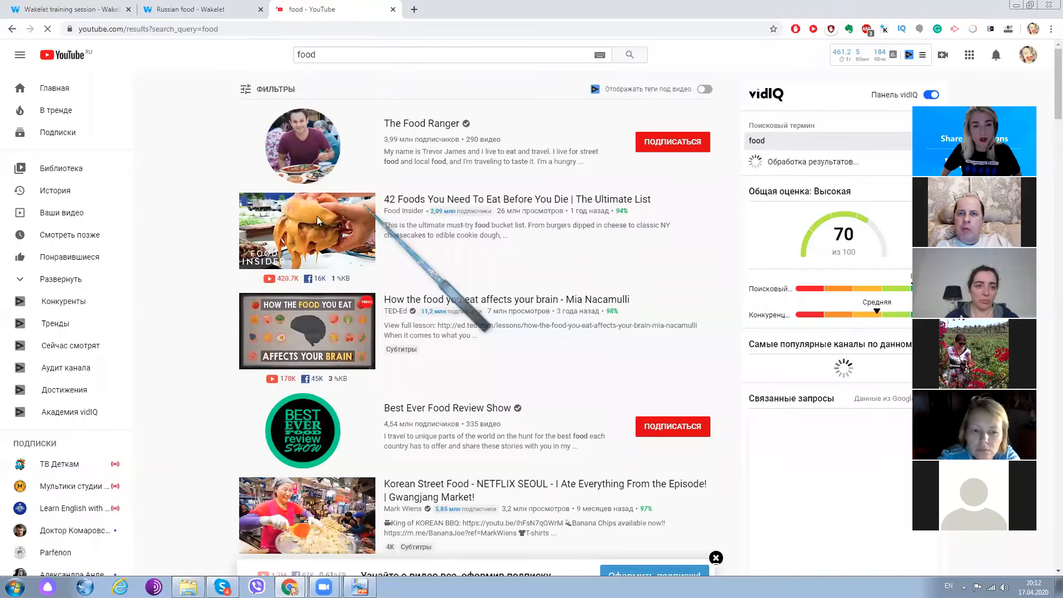
left_click(426, 200)
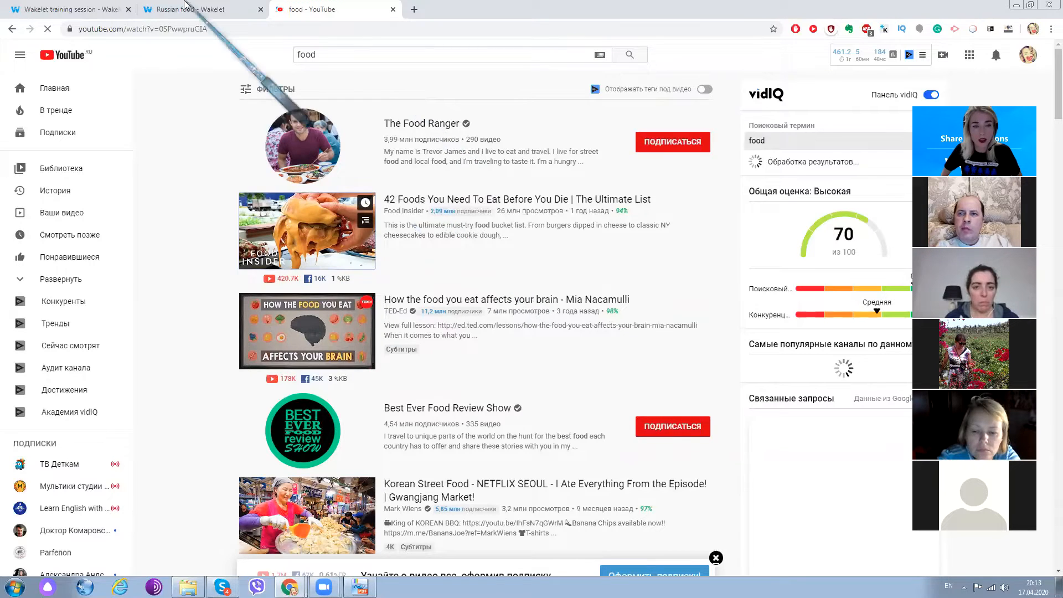
left_click(224, 12)
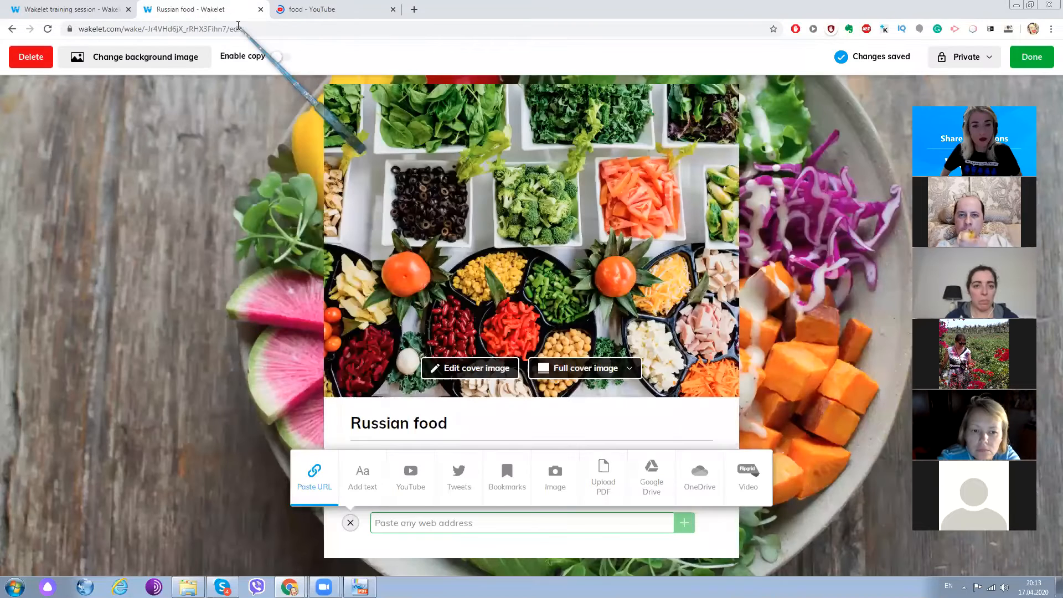
left_click(315, 11)
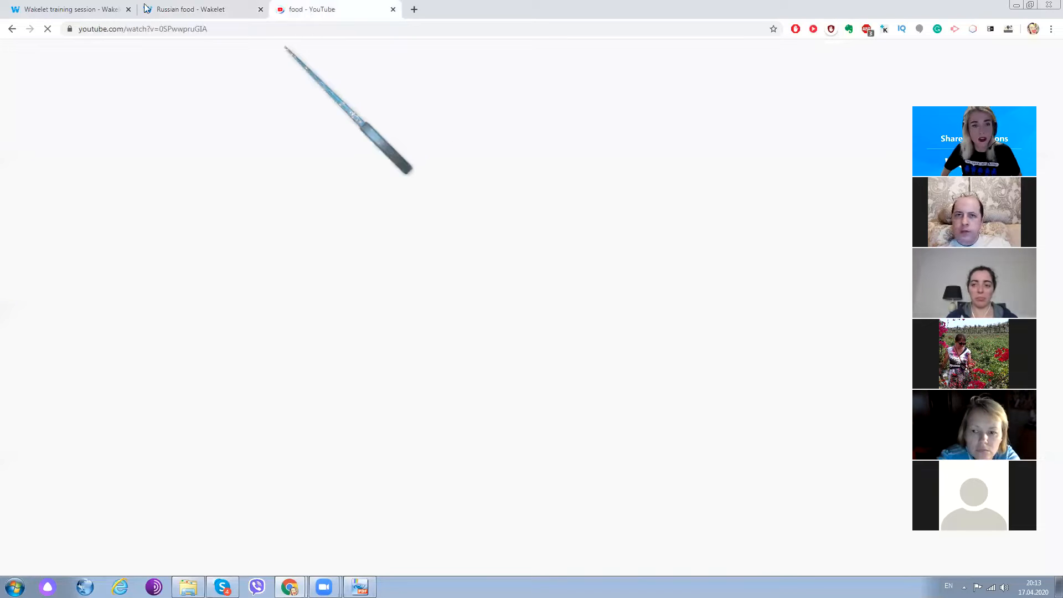
left_click(161, 9)
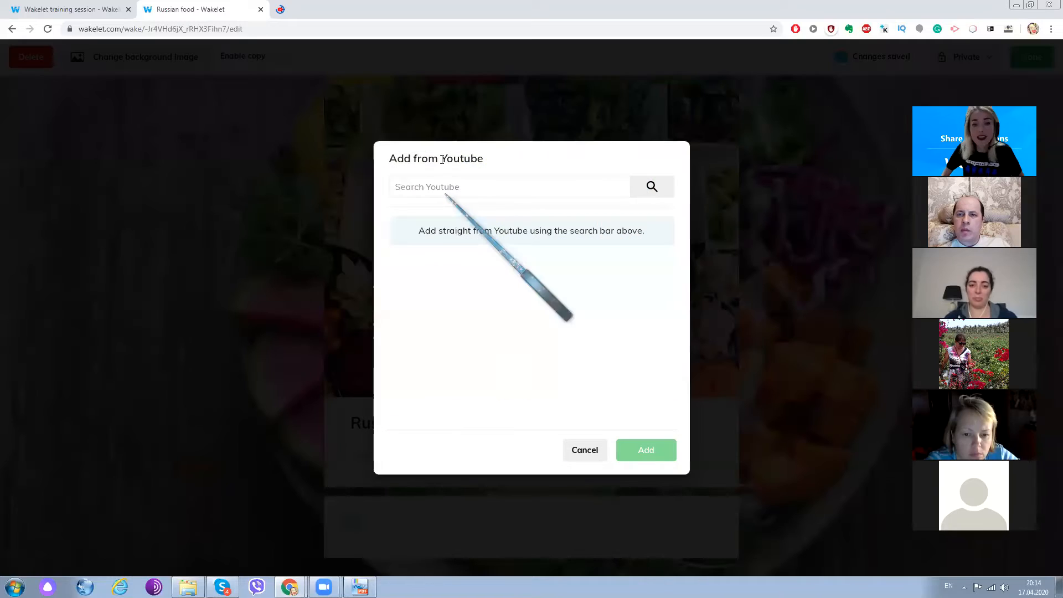
- Search YouTube from within the collection for "russian food"
left_click(457, 187)
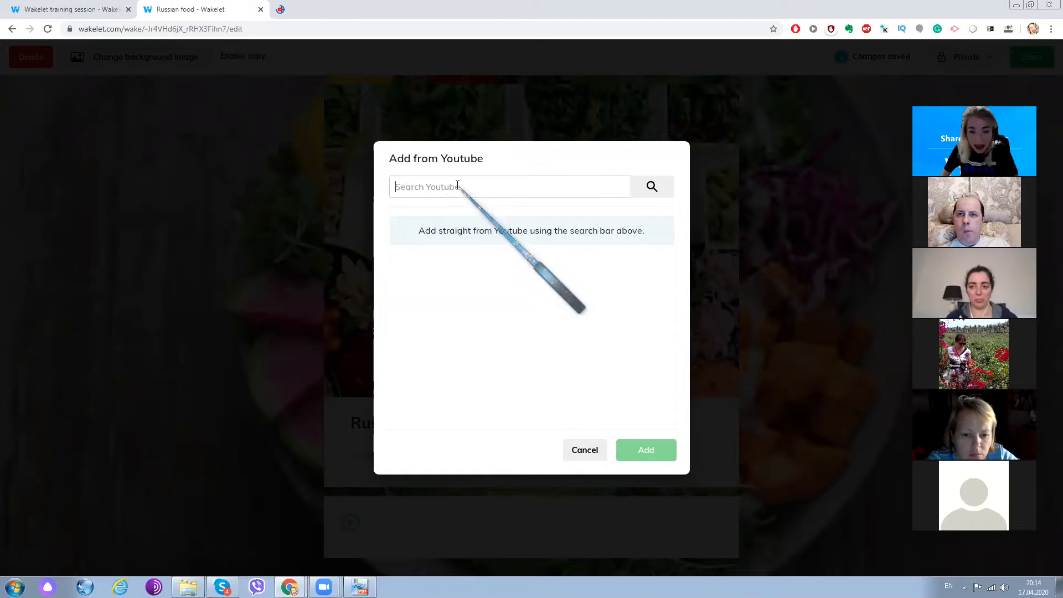
type("Rus")
key("BackSpace")
key("BackSpace")
key("BackSpace")
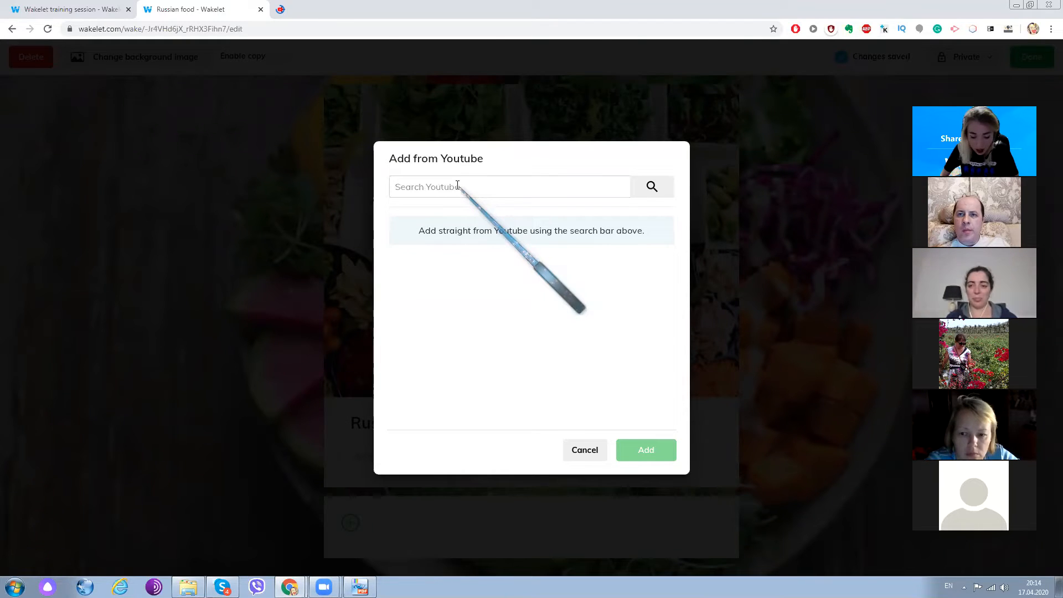
type("russian ")
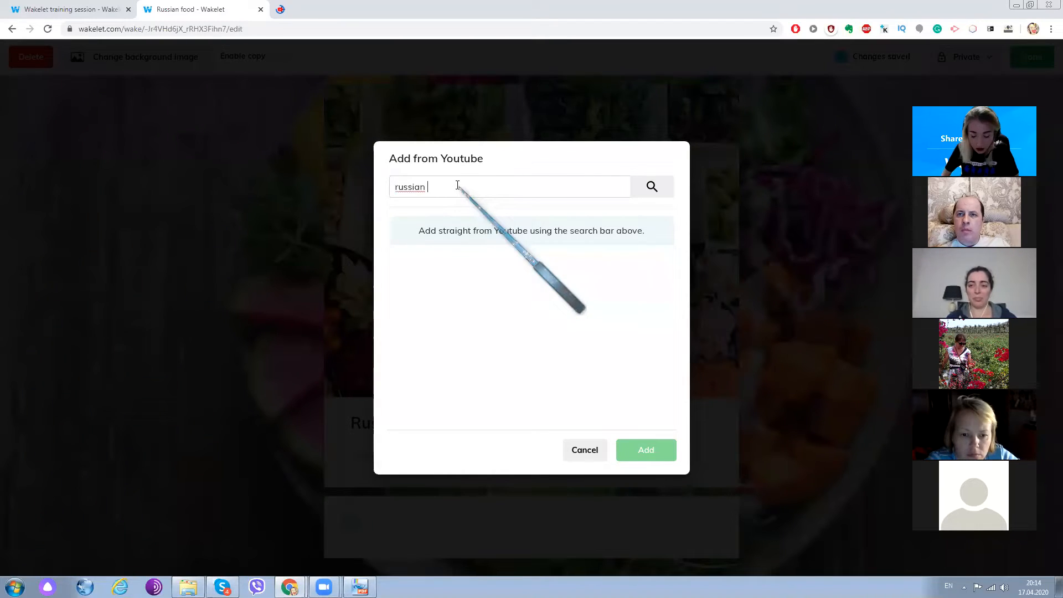
type("food")
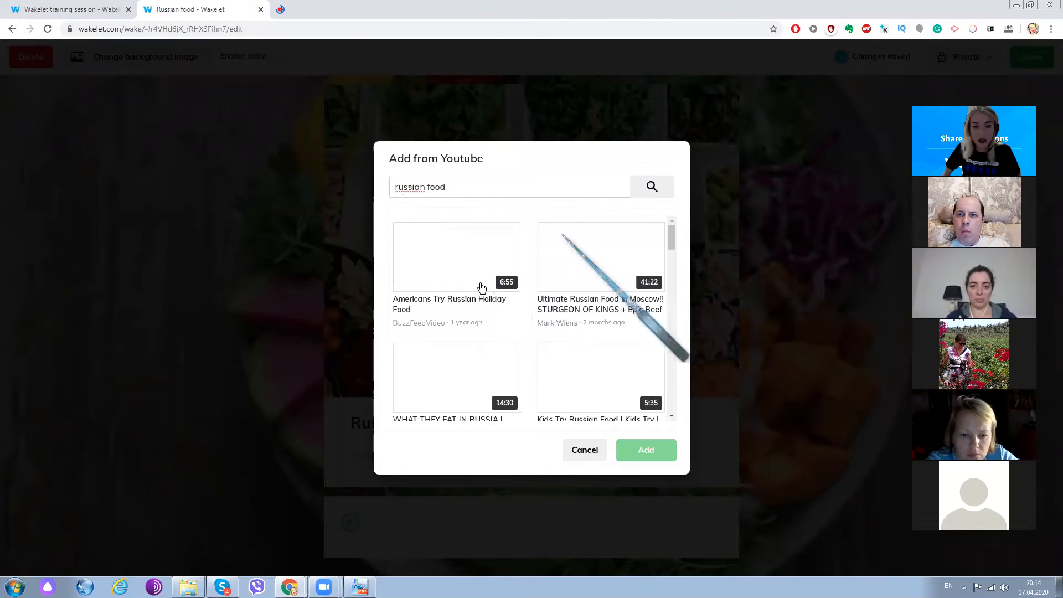
- Add the video "EPIC RUSSIAN FOOD FEAST | Moscow, Russia" to the collection
scroll(584, 331, "down", 3)
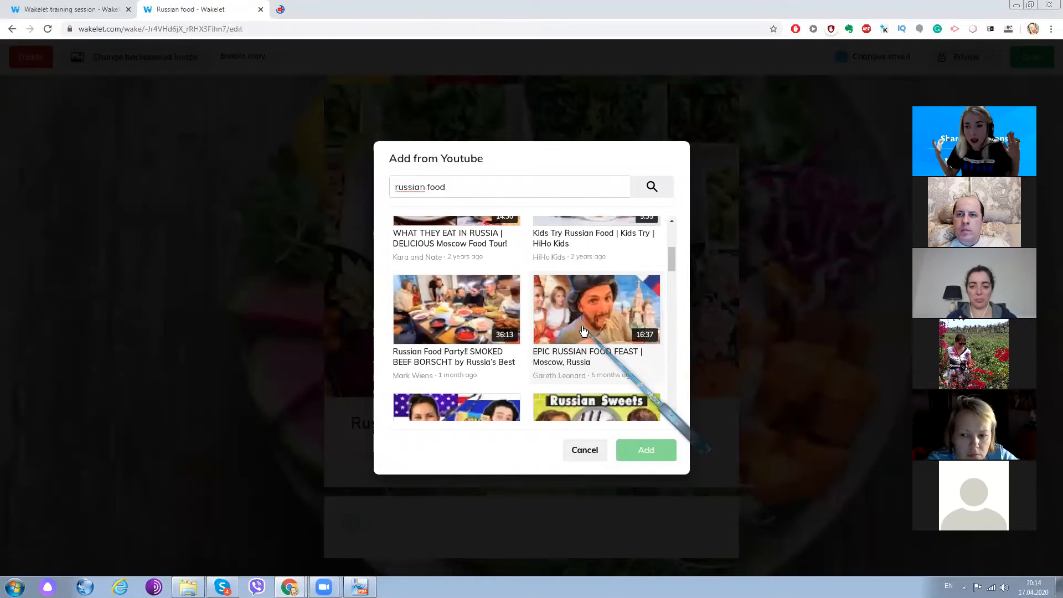
scroll(571, 330, "down", 2)
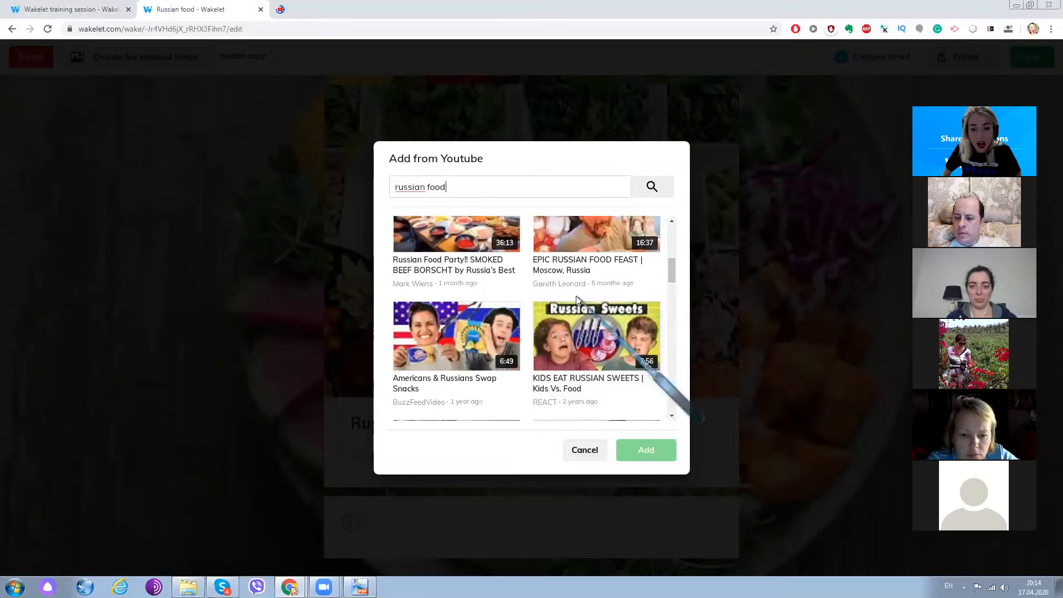
left_click(567, 235)
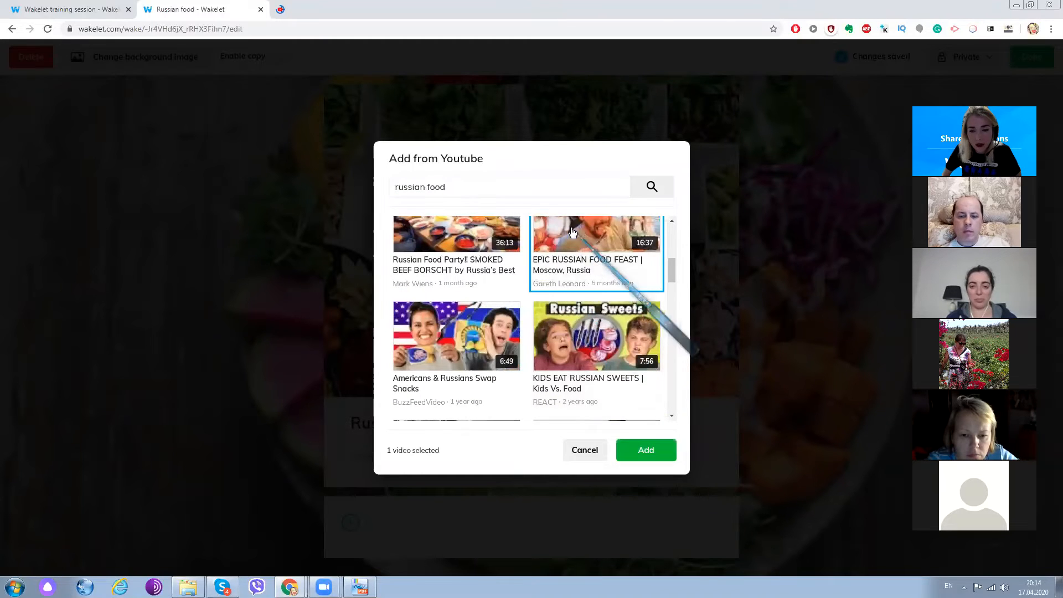
left_click(649, 446)
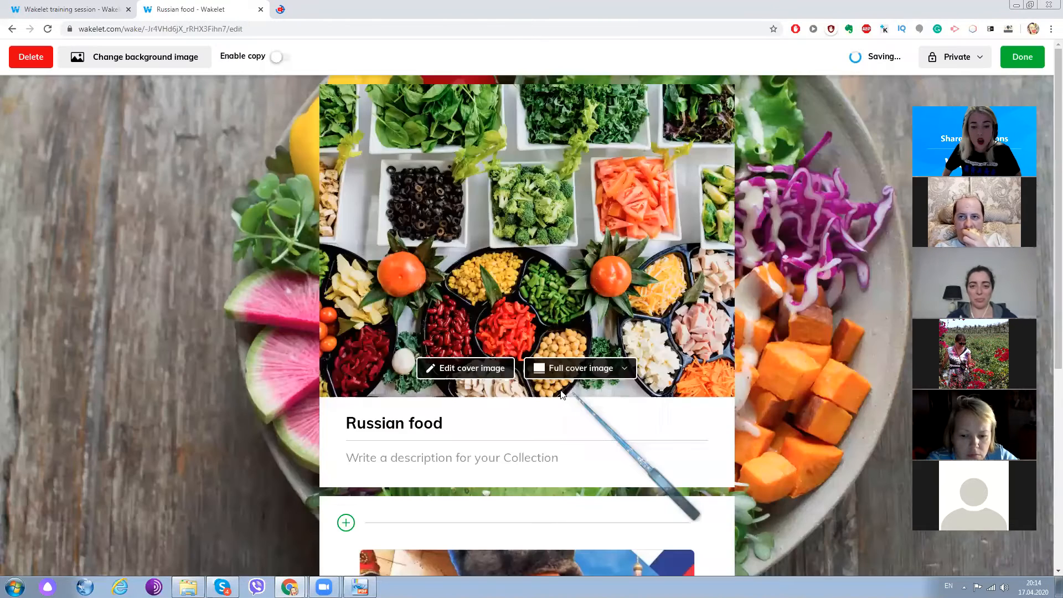
- Shorten the added video's title to "EPIC RUSSIAN FOOD FEAST" and save the item
scroll(573, 391, "down", 5)
mouse_move(644, 249)
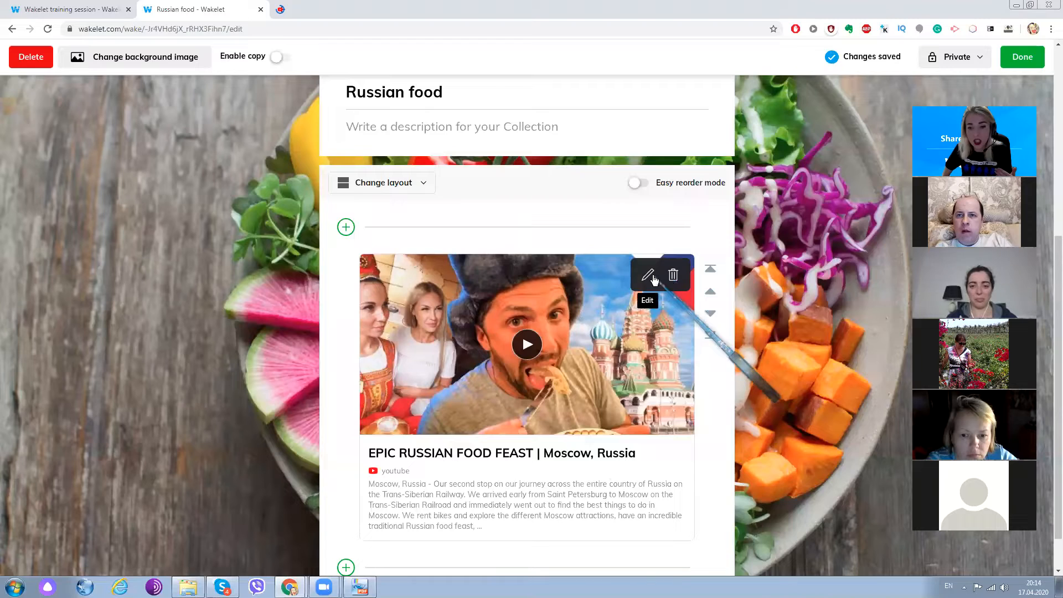
left_click(649, 275)
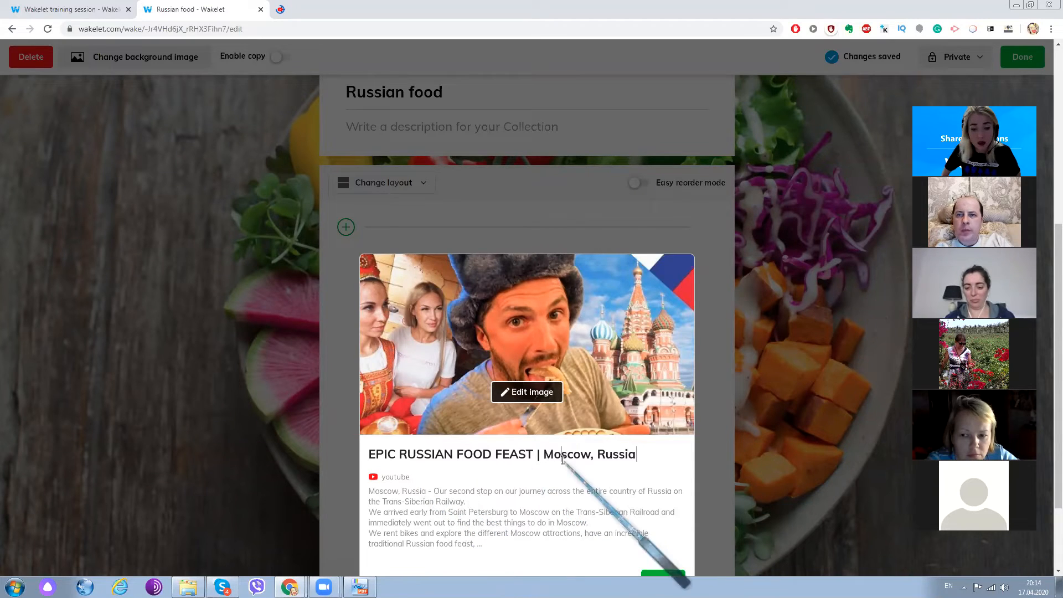
left_click_drag(635, 454, 539, 454)
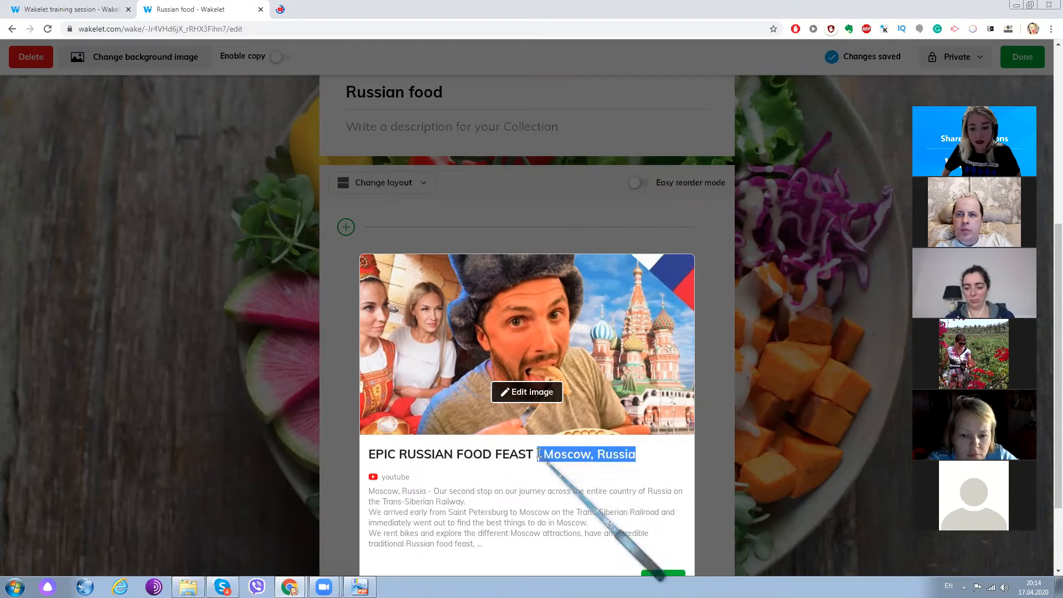
key("BackSpace")
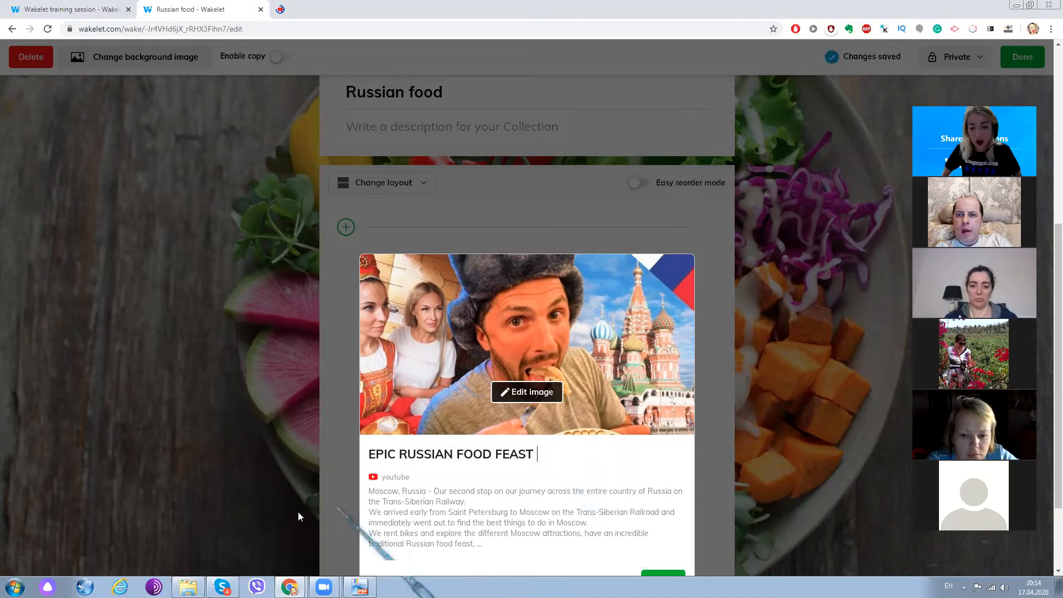
scroll(499, 498, "down", 2)
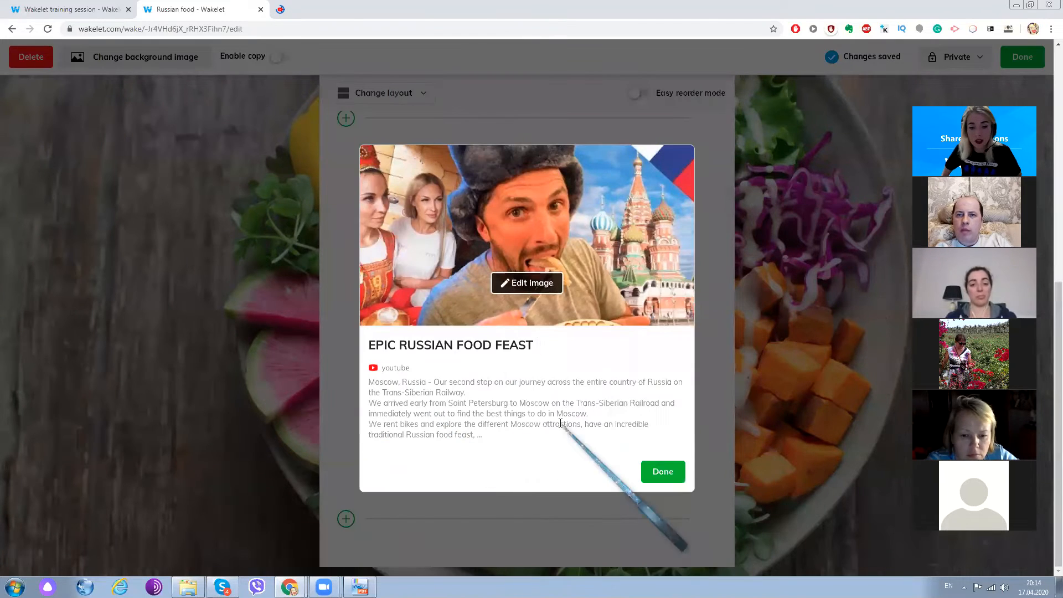
left_click_drag(559, 424, 364, 372)
left_click(658, 471)
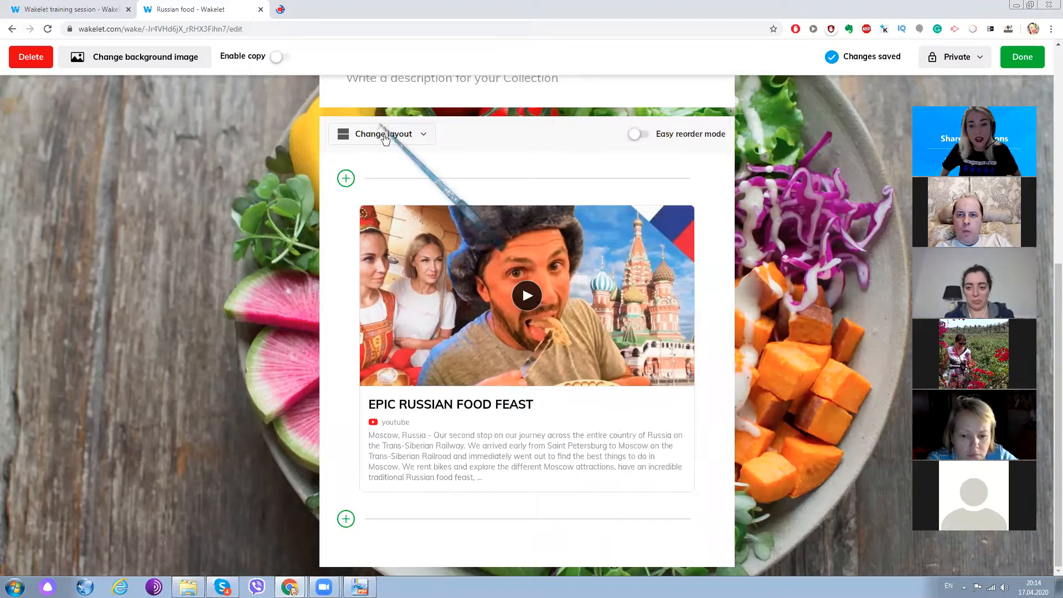
- Add a photo of breakfast bowls and waffles below the video, found by searching the Unsplash image library for "food"
left_click(347, 521)
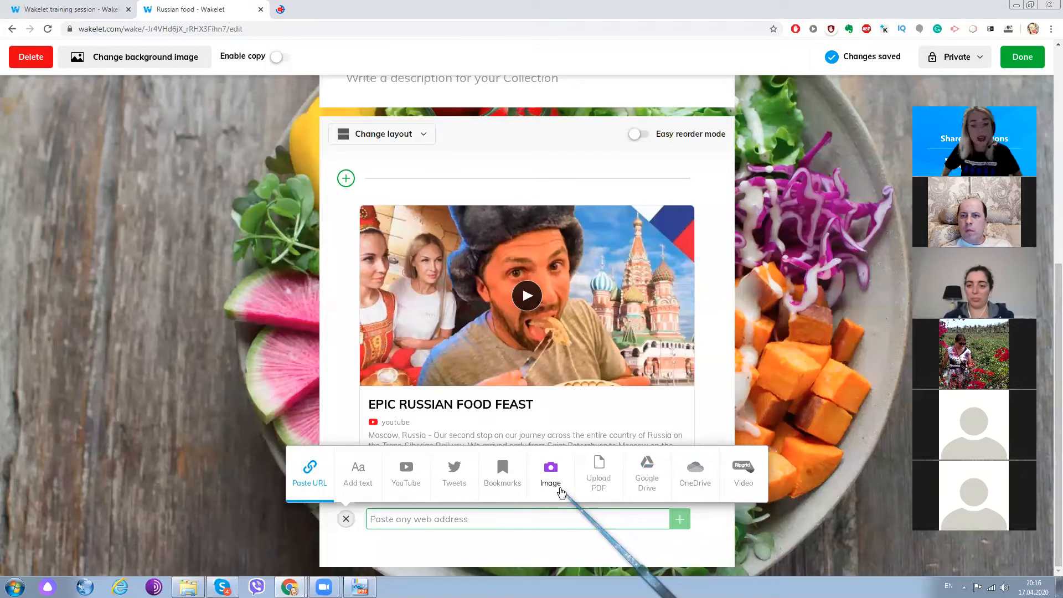
left_click(560, 491)
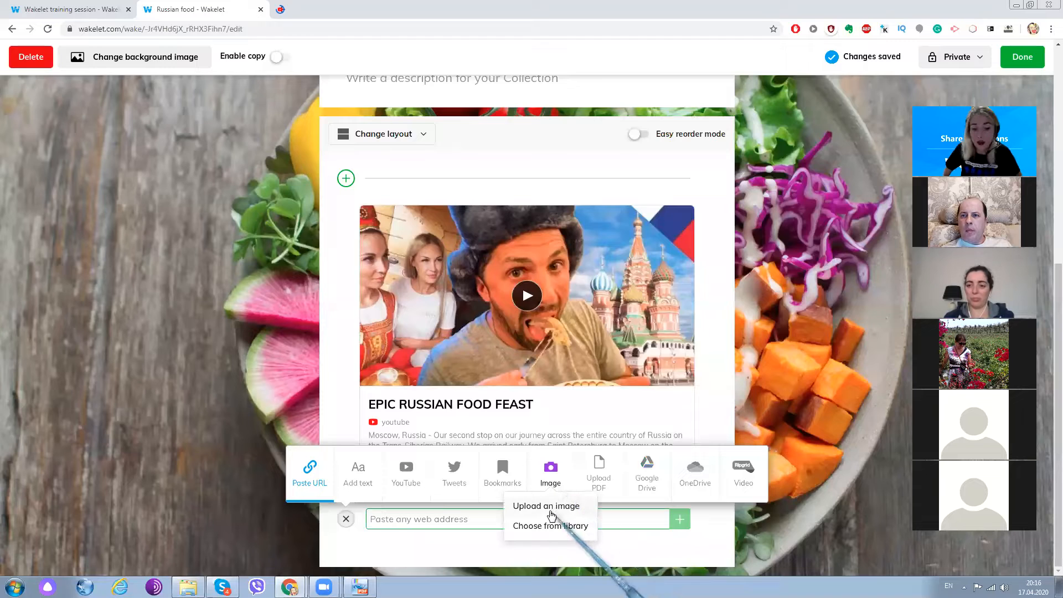
left_click(575, 526)
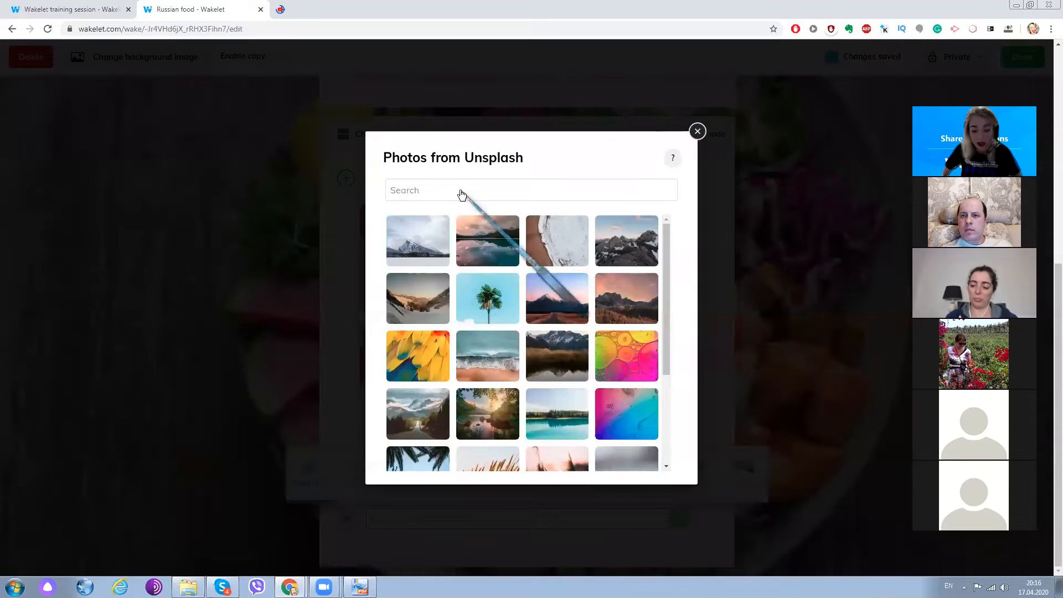
type("food")
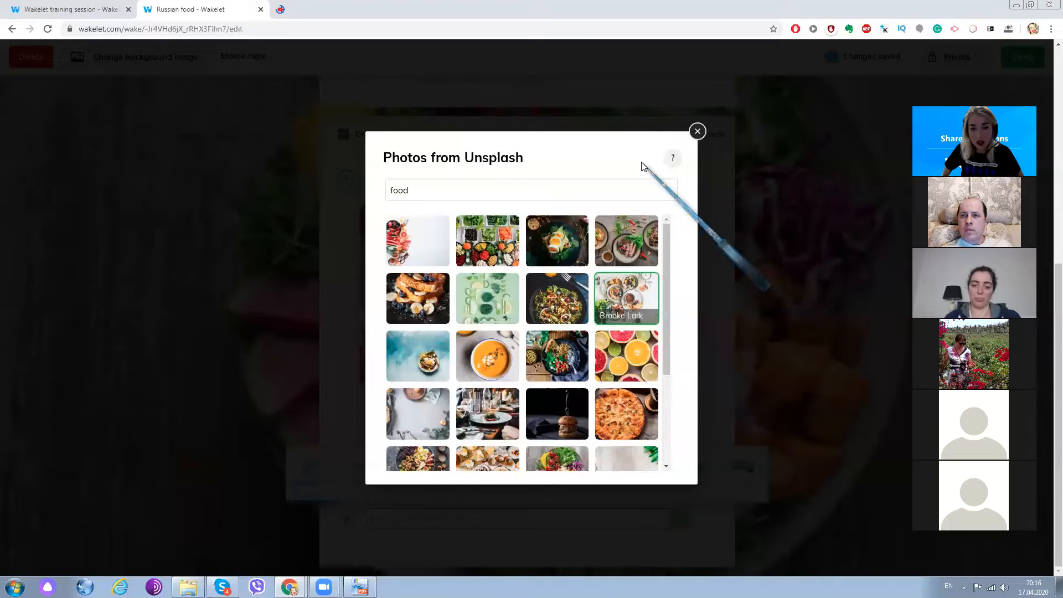
left_click(626, 298)
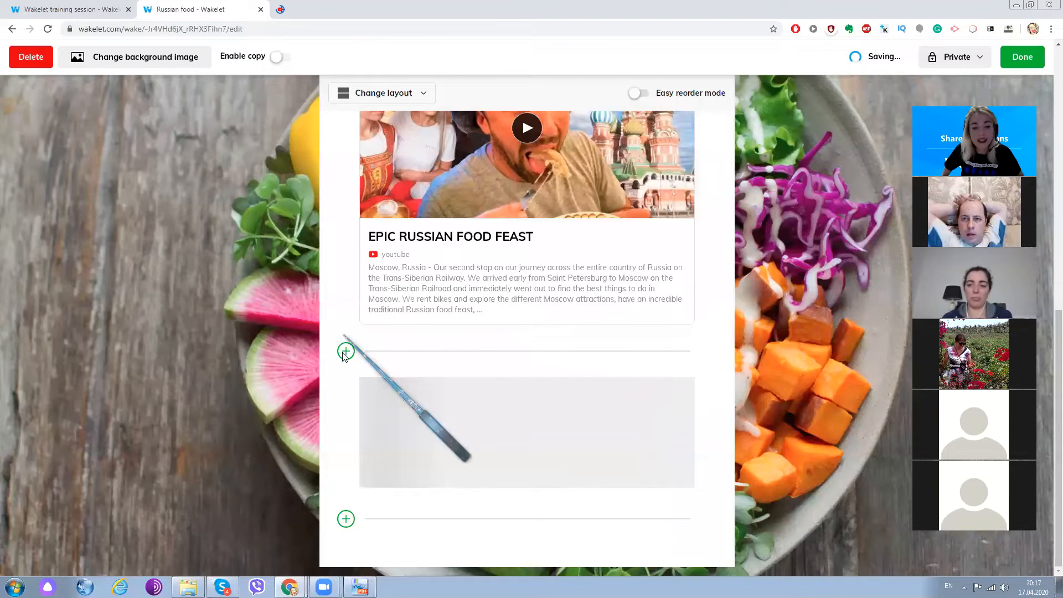
- Insert a text item reading "Tell us about your favourite Russian food." between the video and the food photo, and save it
scroll(344, 355, "up", 2)
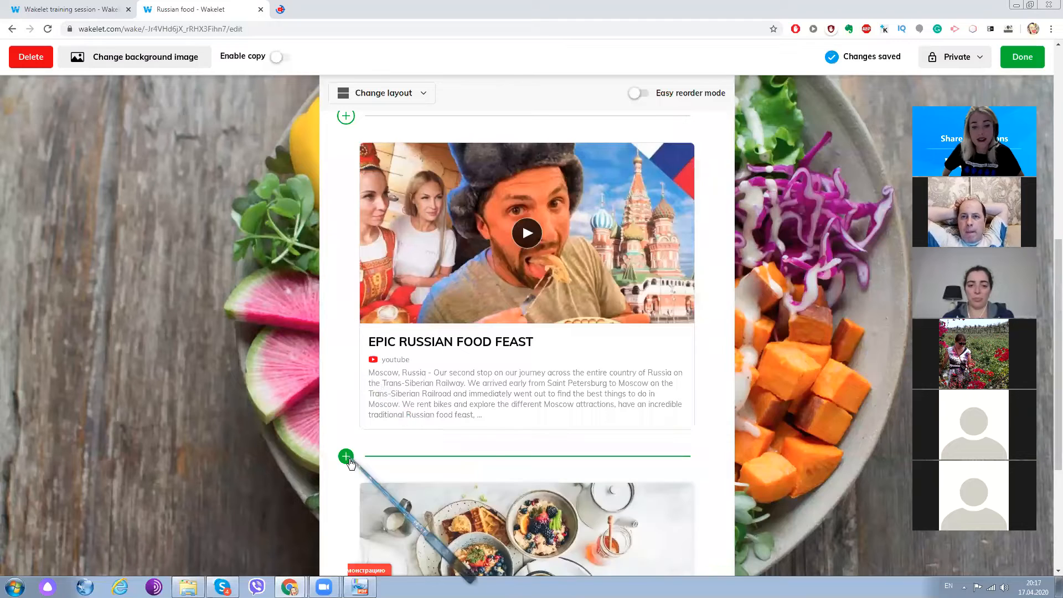
left_click(346, 456)
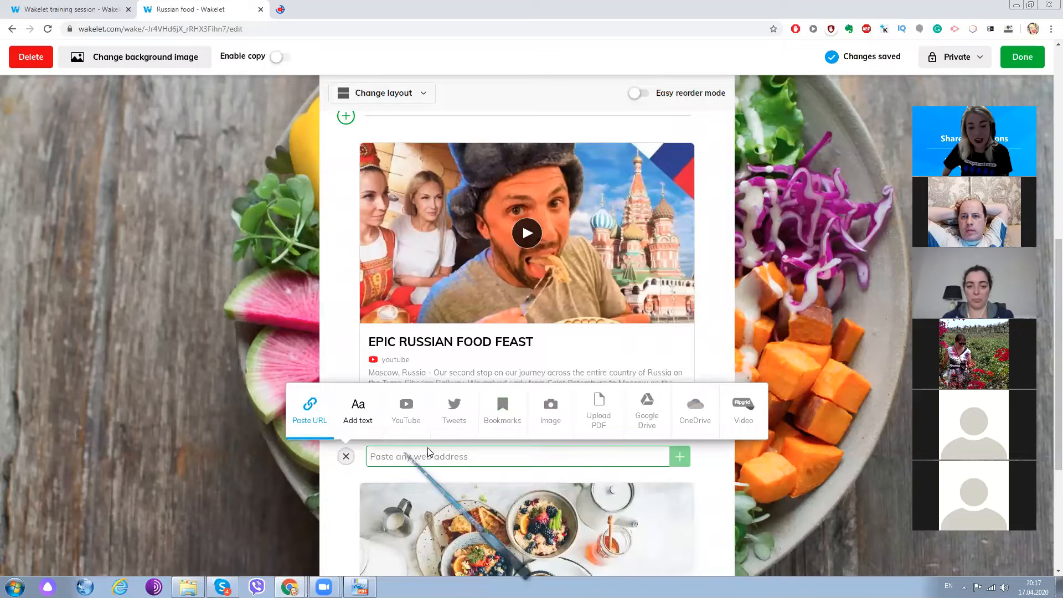
left_click(358, 412)
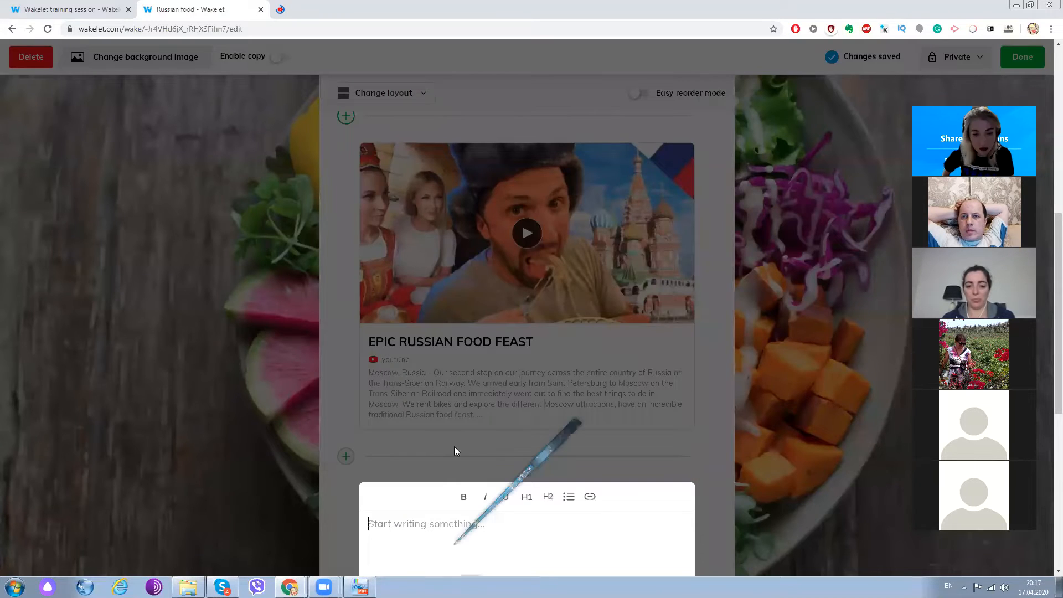
scroll(454, 447, "down", 7)
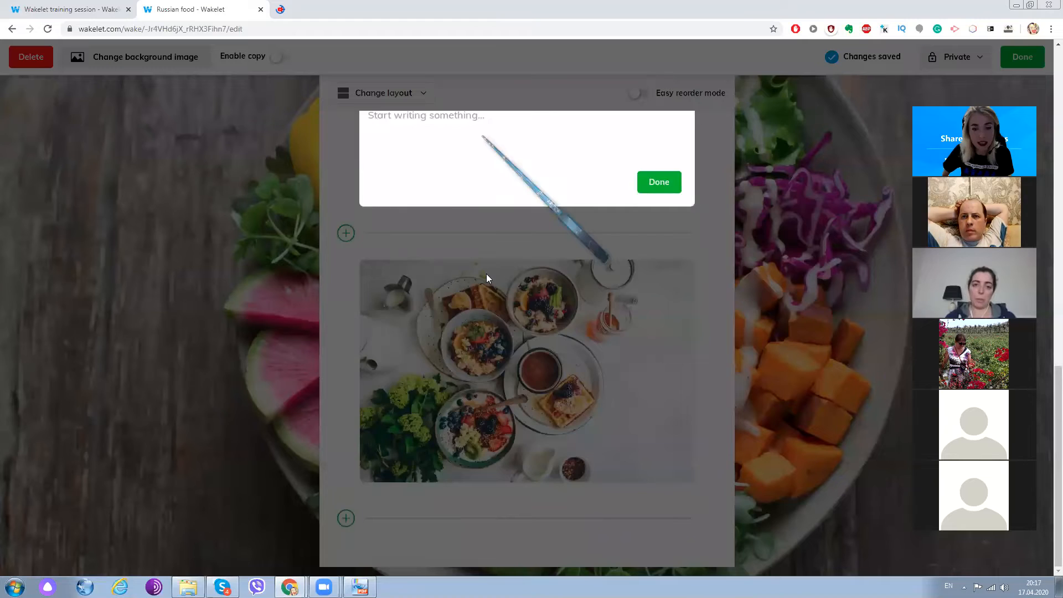
scroll(486, 273, "up", 6)
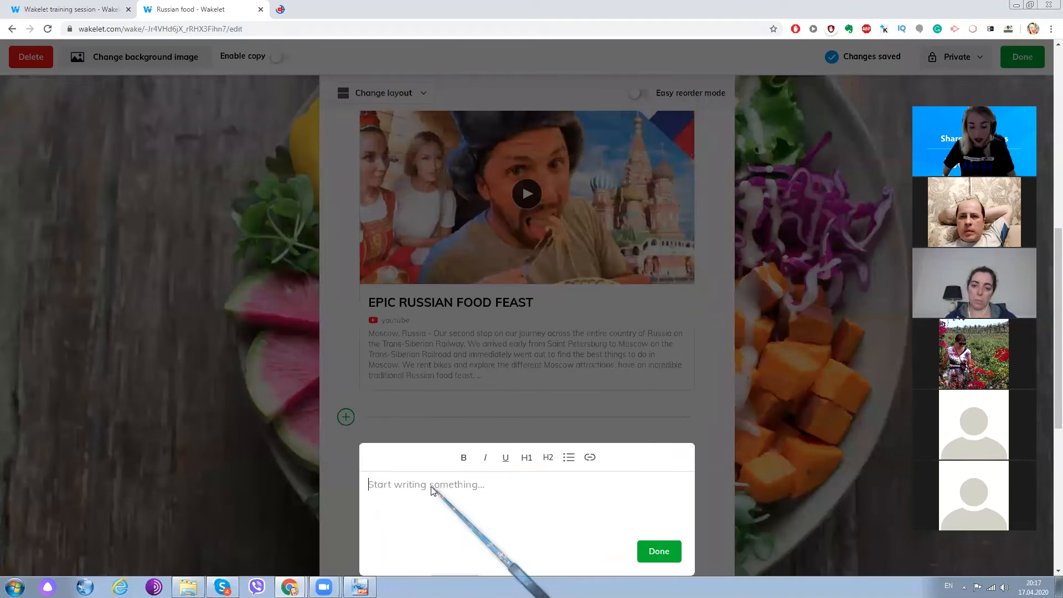
type("Te")
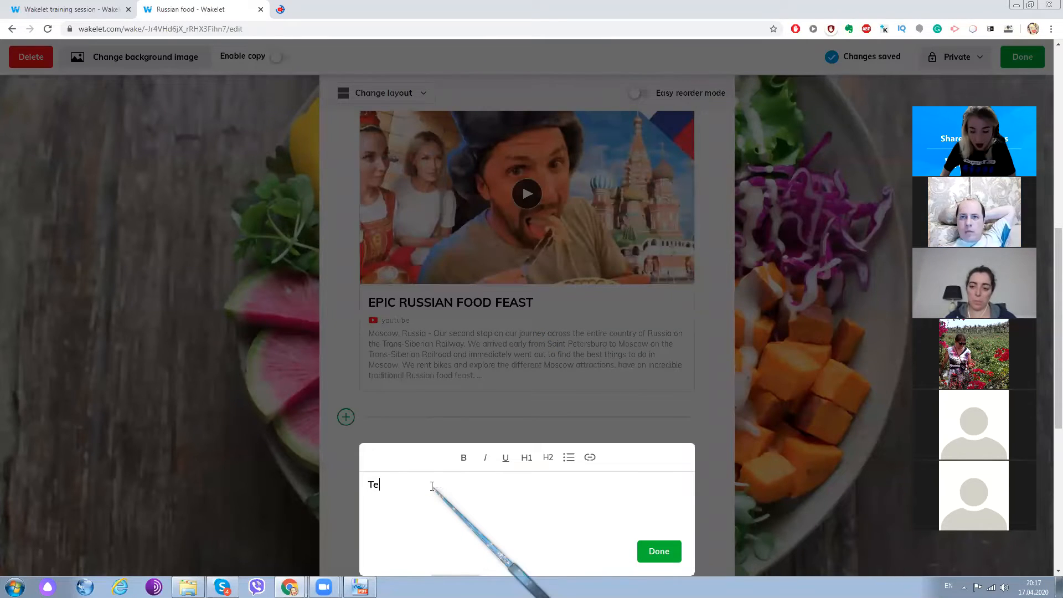
type("ll us about some")
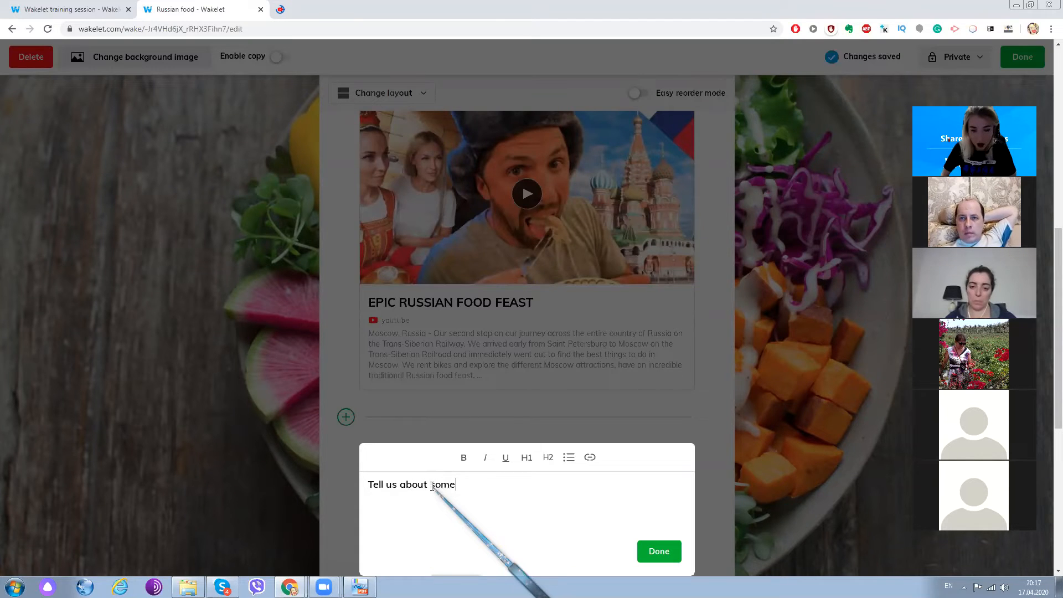
key("BackSpace")
key("BackSpace")
key("BackSpace")
key("BackSpace")
type("you")
key("BackSpace")
key("BackSpace")
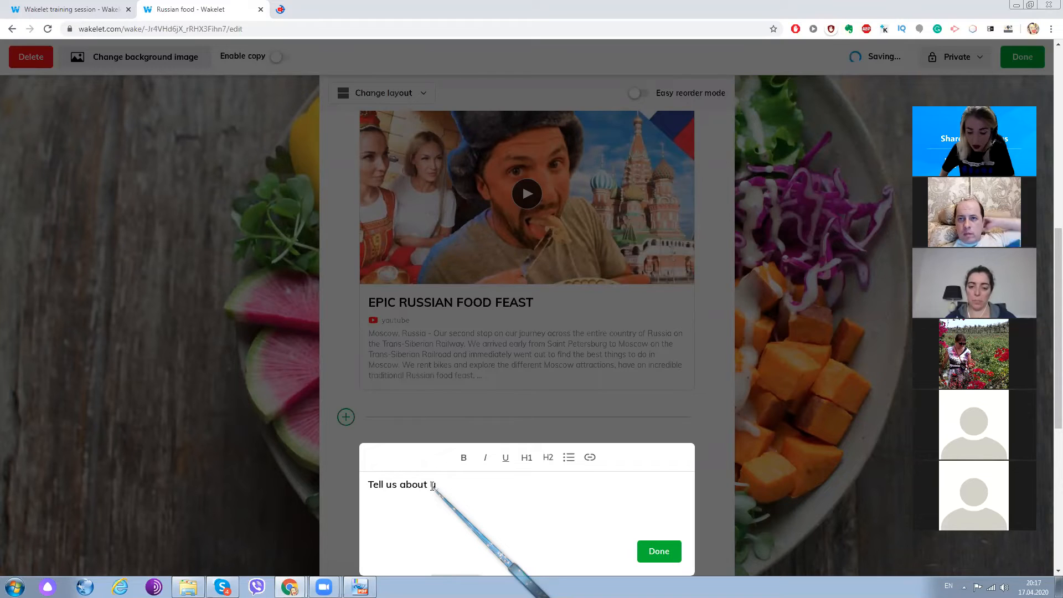
type("ou")
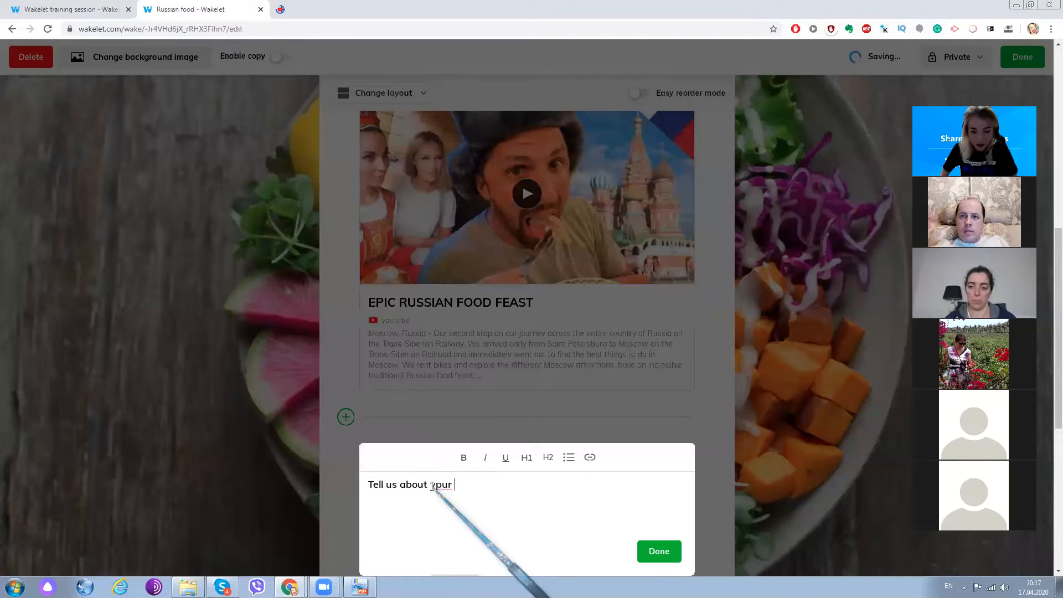
key("BackSpace")
key("BackSpace")
type("our ")
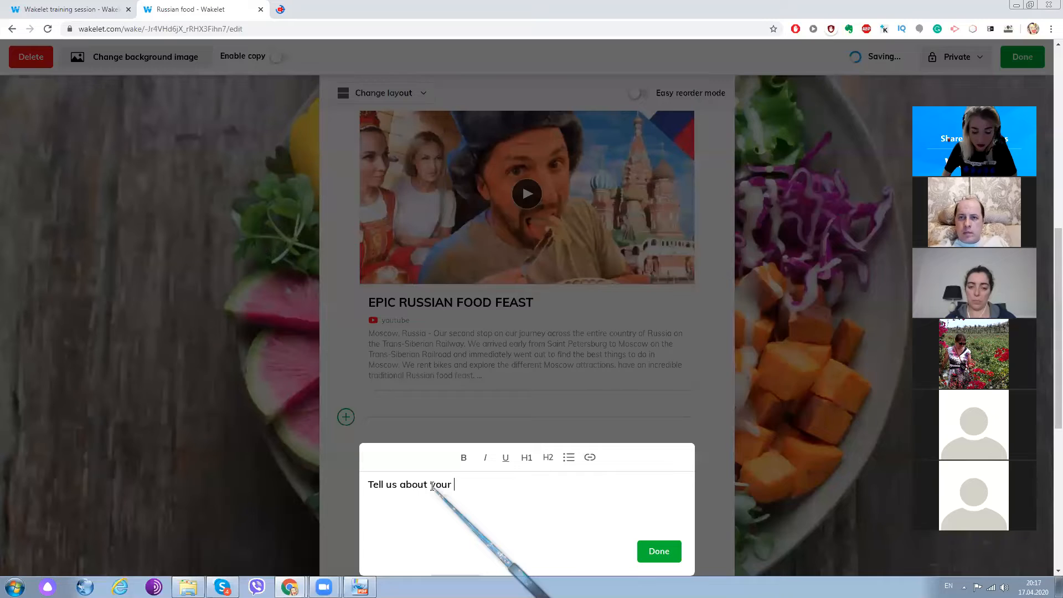
type("favourite Russian food")
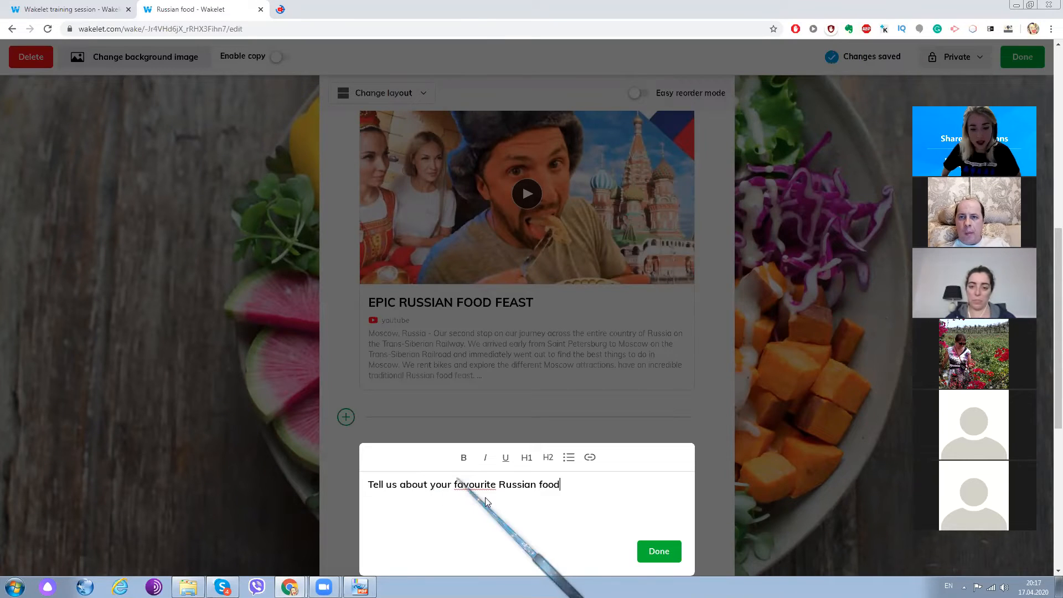
type(".")
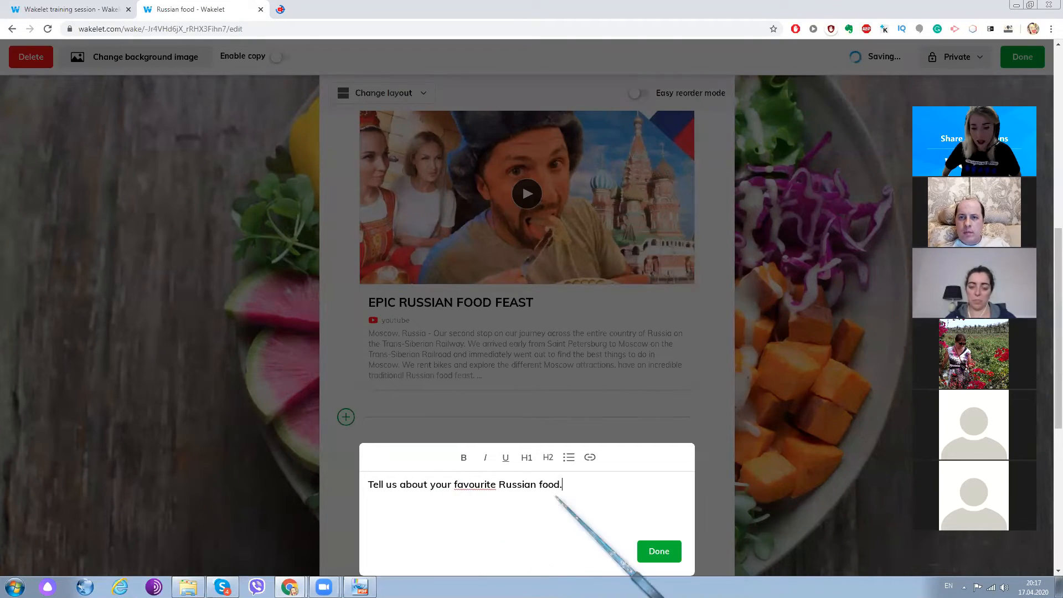
left_click(669, 553)
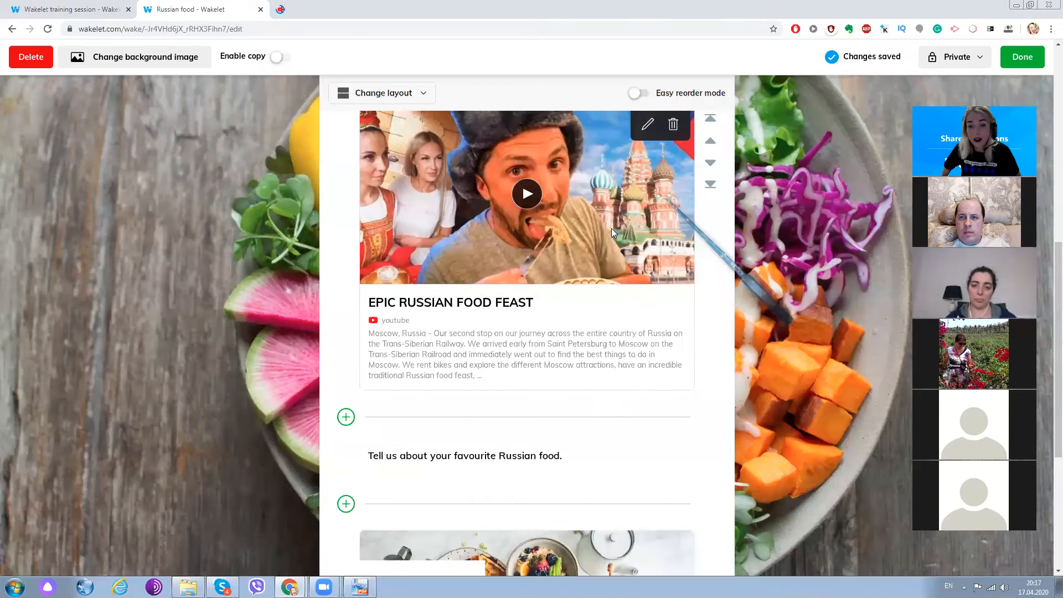
- Start a tweet item above the video and search Twitter by keyword for "food", browsing the tweets
scroll(611, 228, "up", 3)
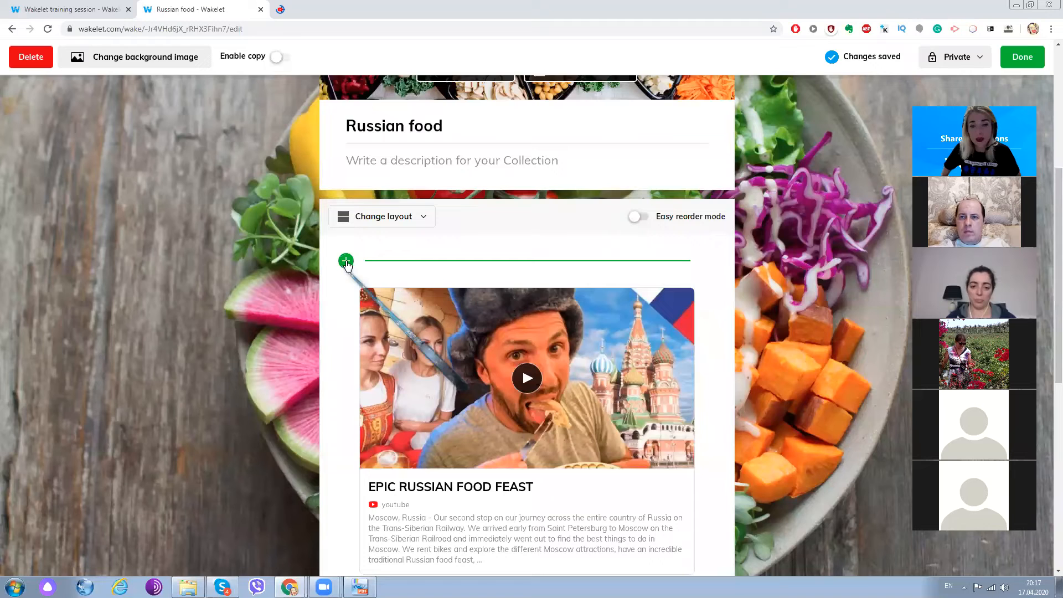
left_click(346, 261)
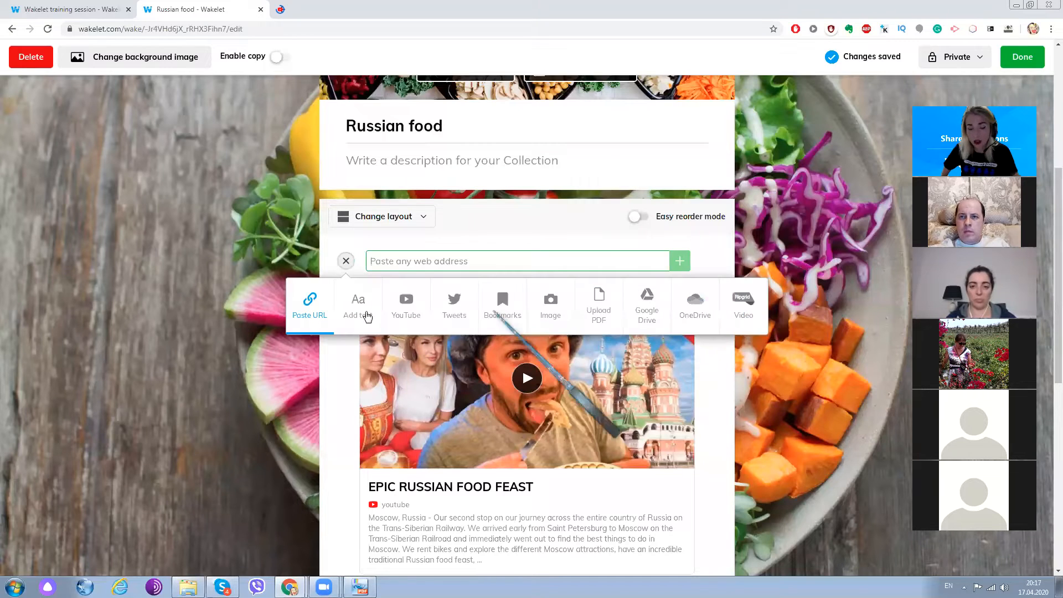
left_click(453, 308)
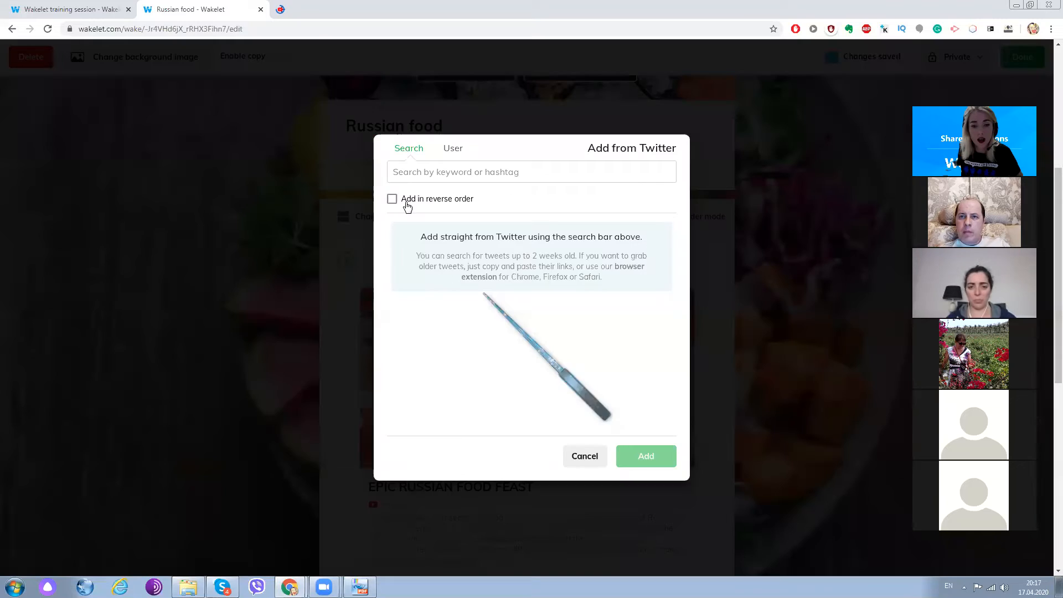
left_click(409, 164)
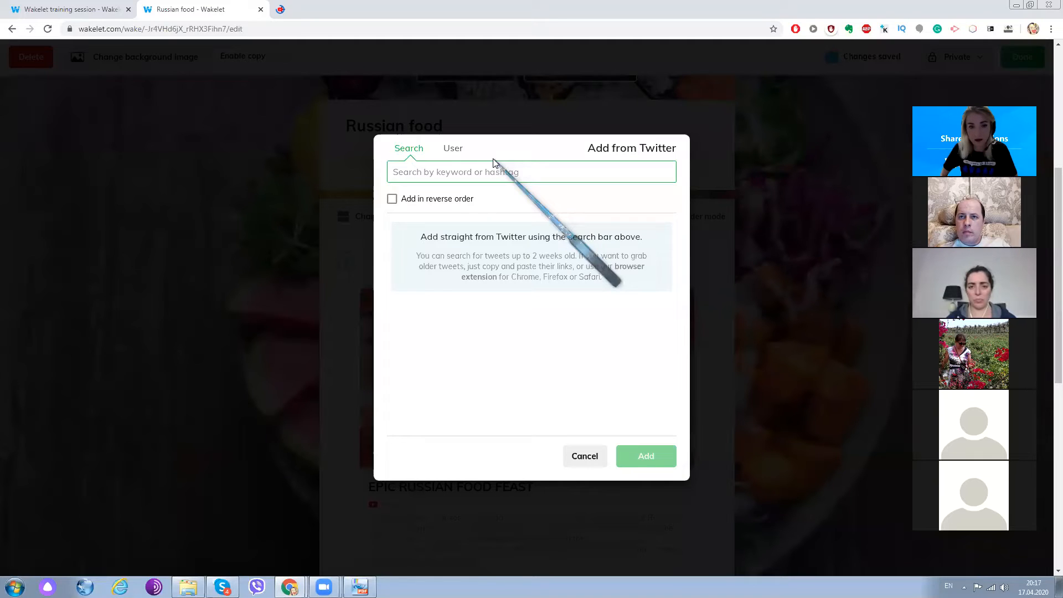
type("food")
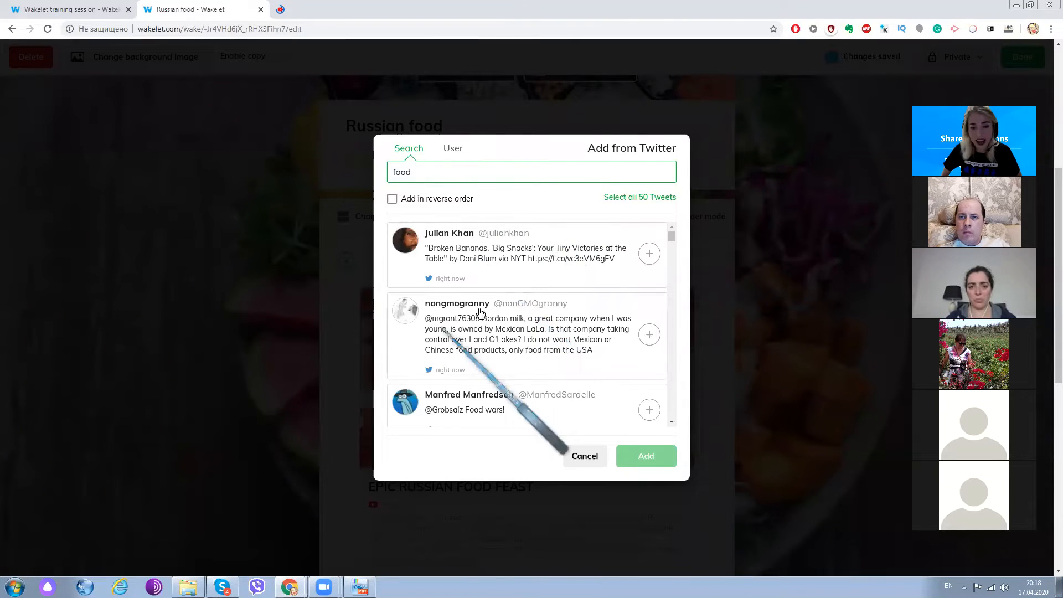
scroll(480, 313, "down", 3)
scroll(480, 312, "down", 2)
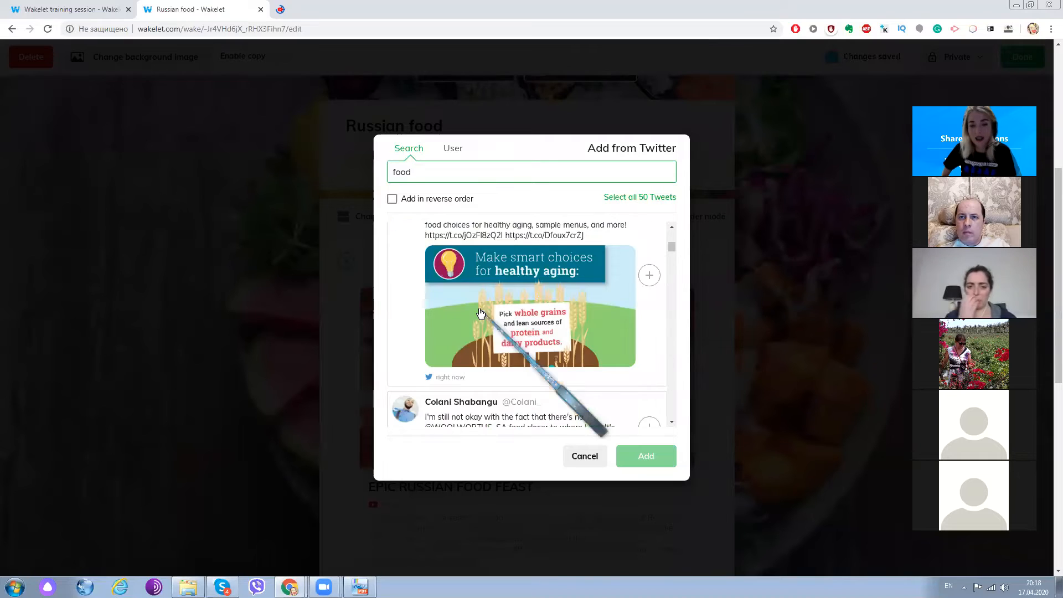
scroll(523, 319, "up", 2)
scroll(523, 318, "down", 5)
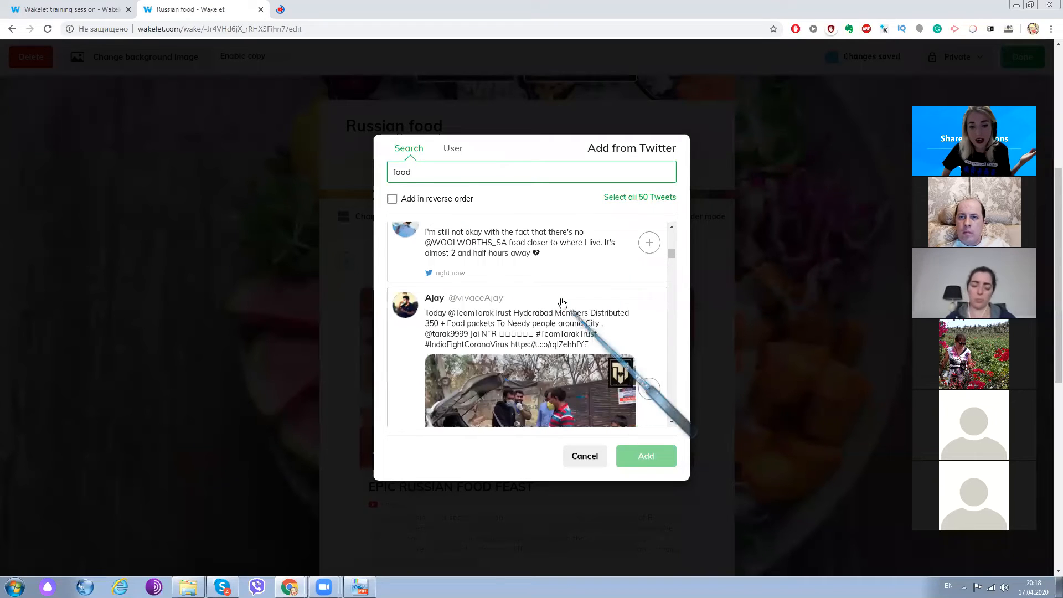
- Try the tweet search with "Russian food" and return to the keyword "food"
left_click(394, 172)
type("Russian")
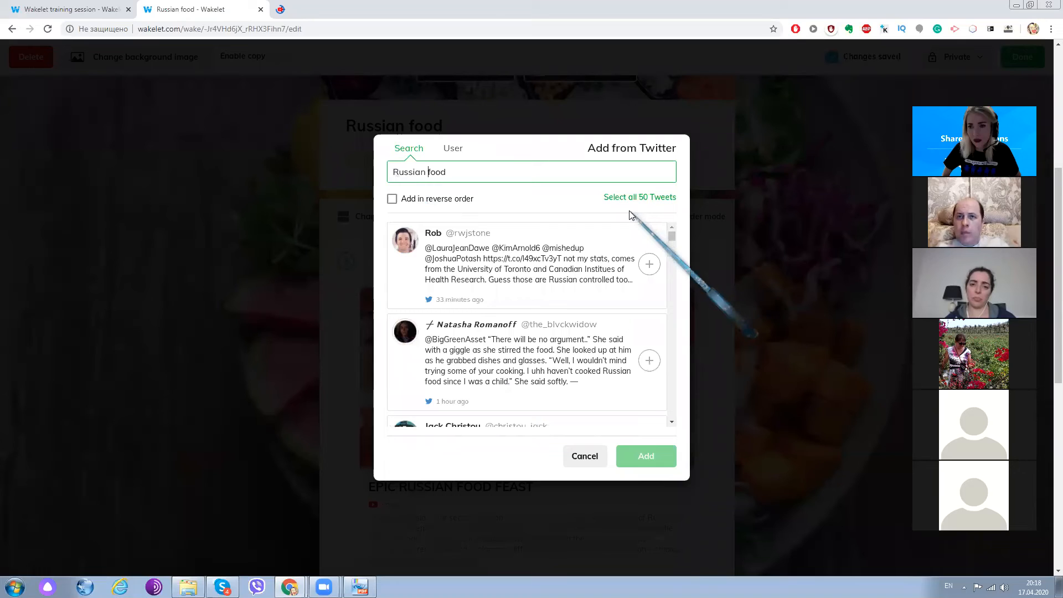
scroll(512, 294, "down", 4)
scroll(500, 315, "down", 6)
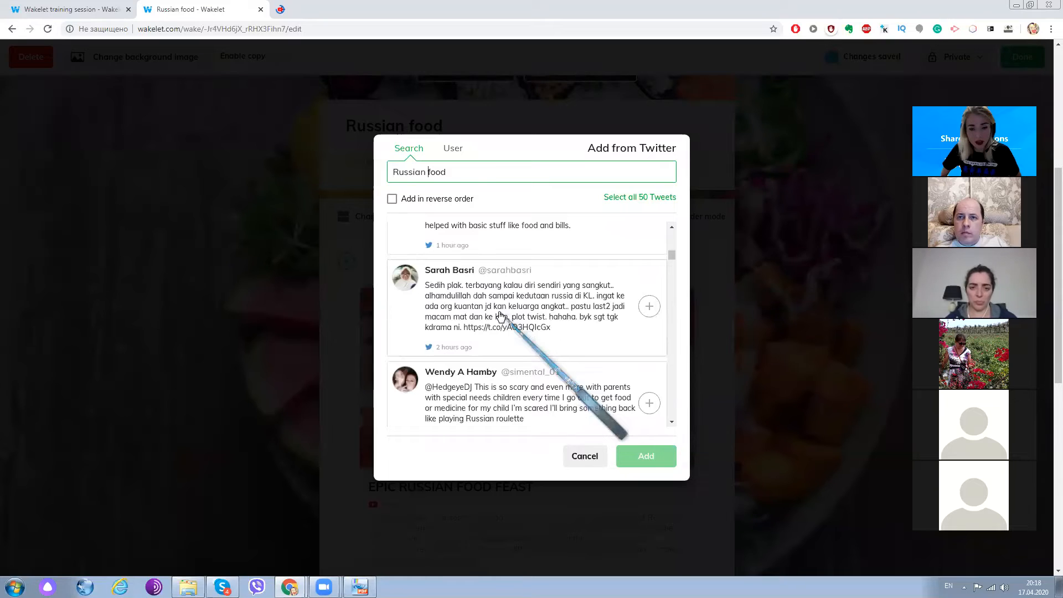
scroll(500, 316, "up", 10)
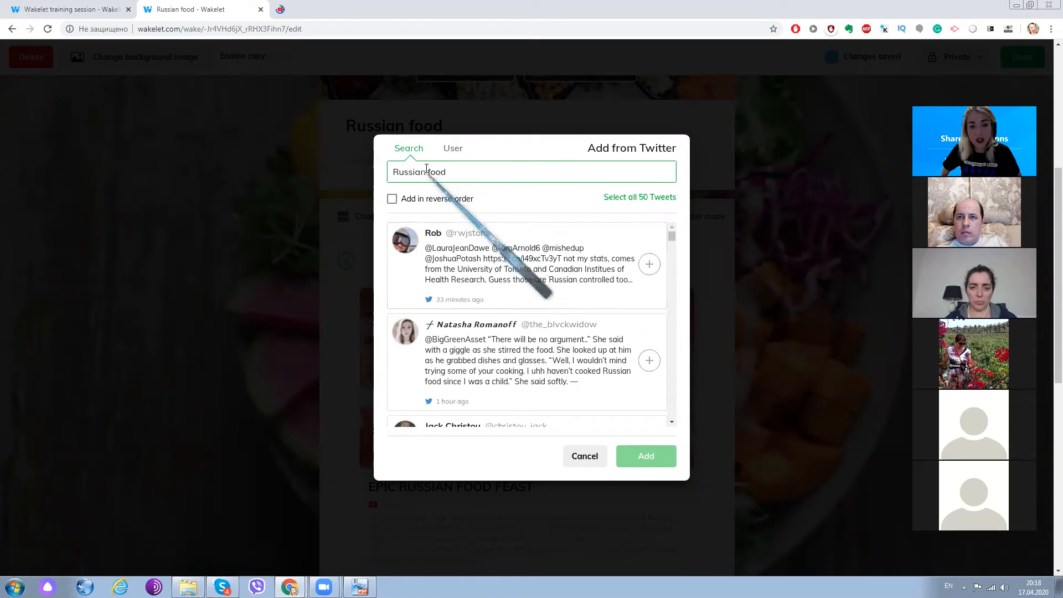
left_click_drag(426, 172, 370, 178)
key("BackSpace")
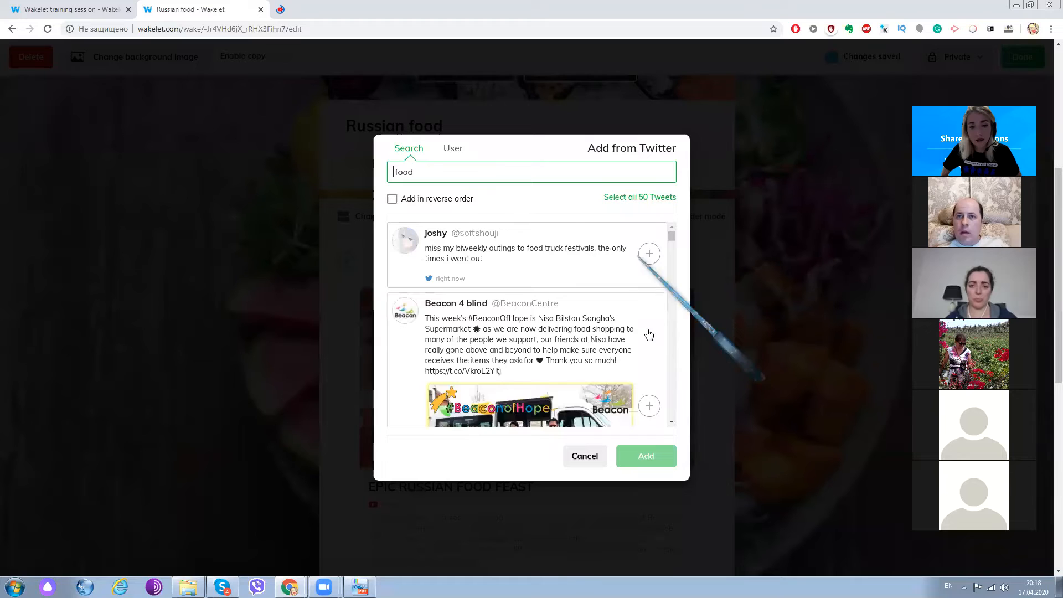
- Select the Beacon Centre's #BeaconOfHope tweet about food shopping deliveries and add it to the top of the collection
scroll(649, 335, "down", 2)
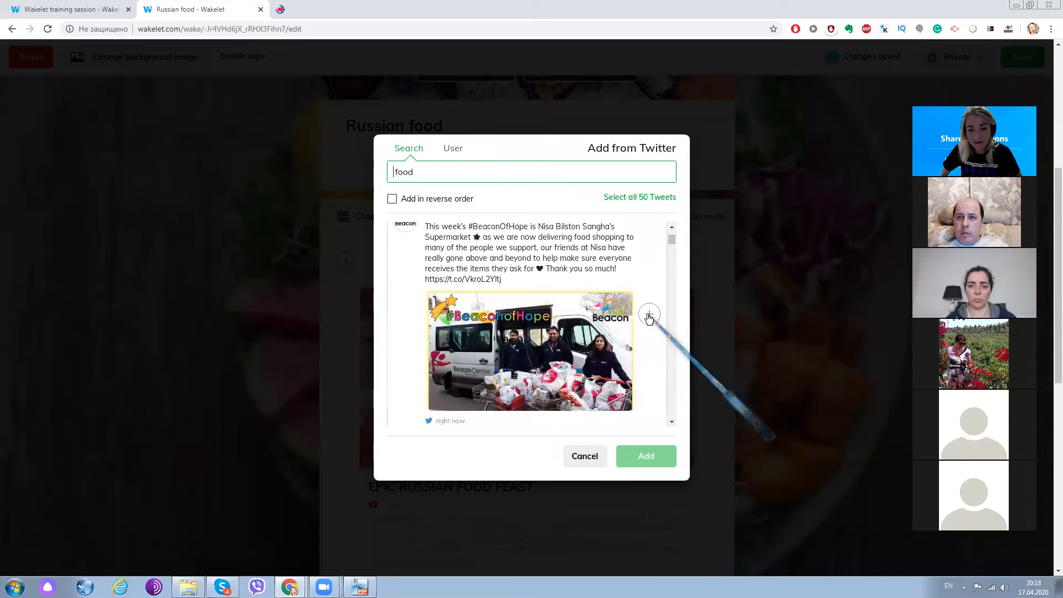
left_click(649, 316)
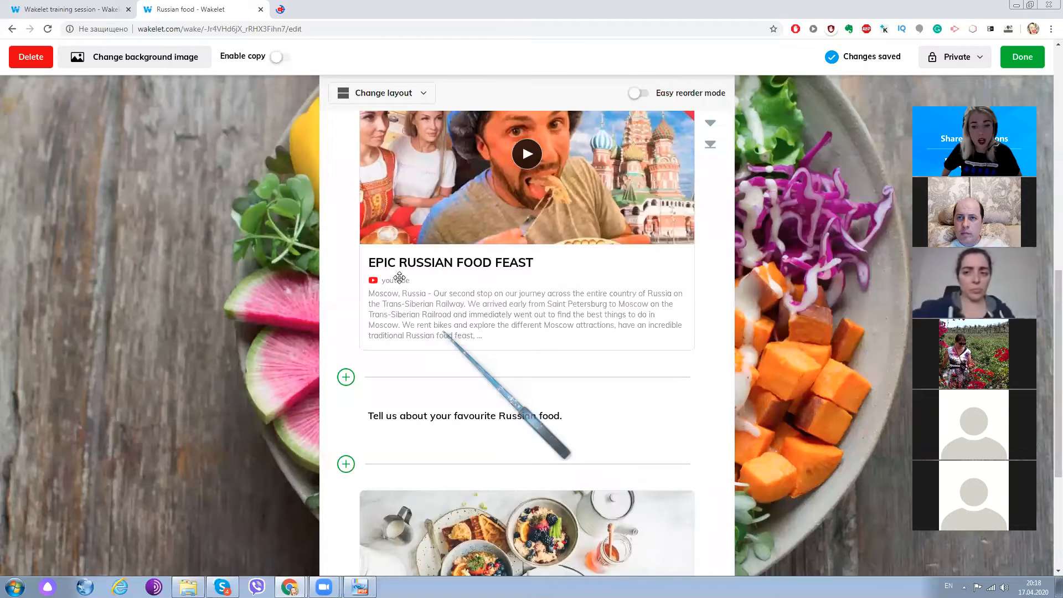
scroll(447, 335, "up", 7)
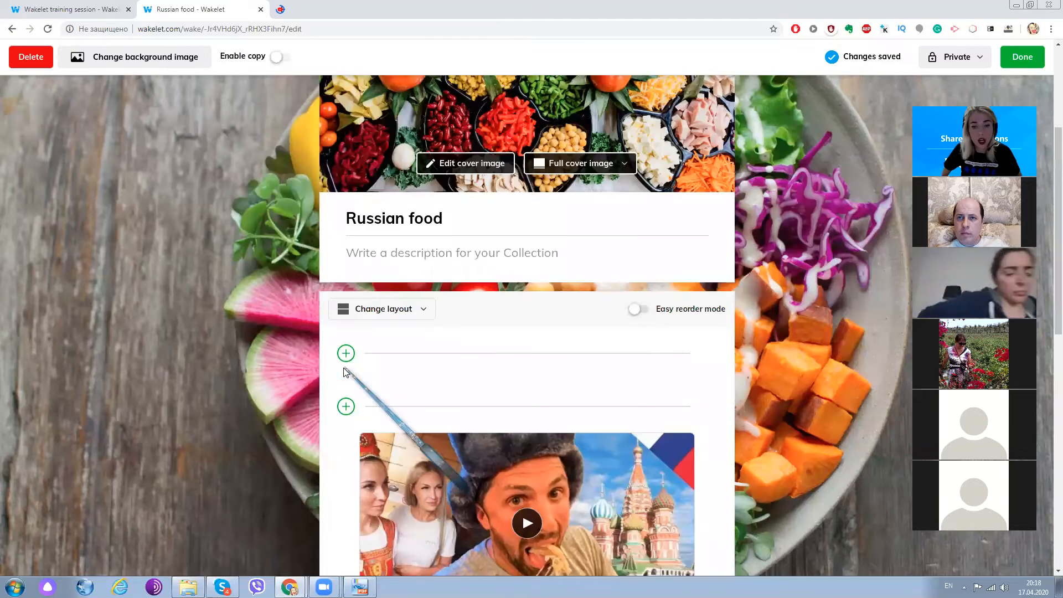
- Start a tweet item at the top of the collection and search Twitter by username for the presenter's account handle
left_click(346, 354)
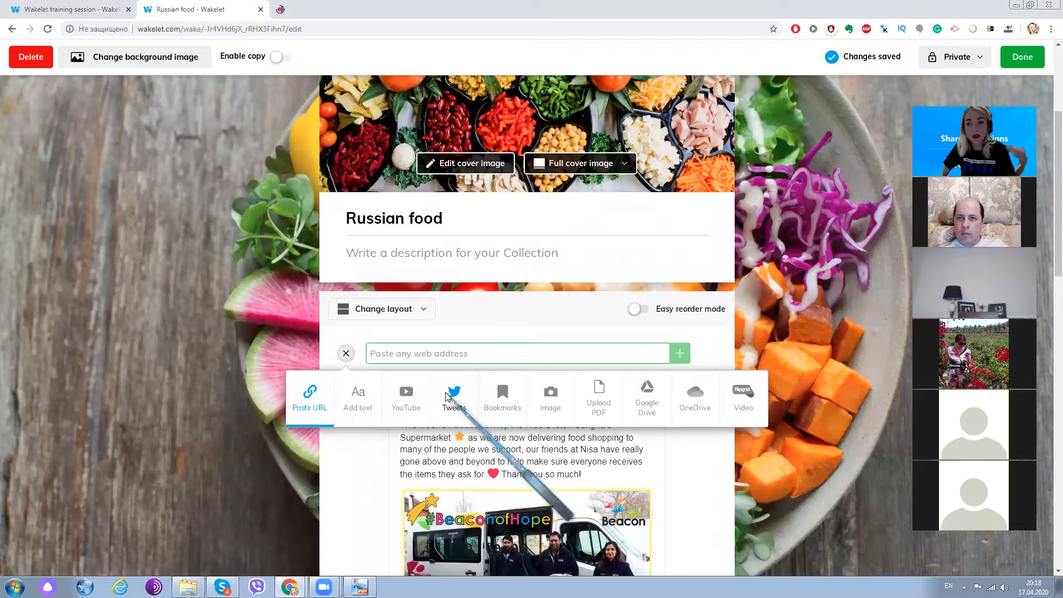
left_click(454, 394)
left_click(452, 148)
left_click(453, 175)
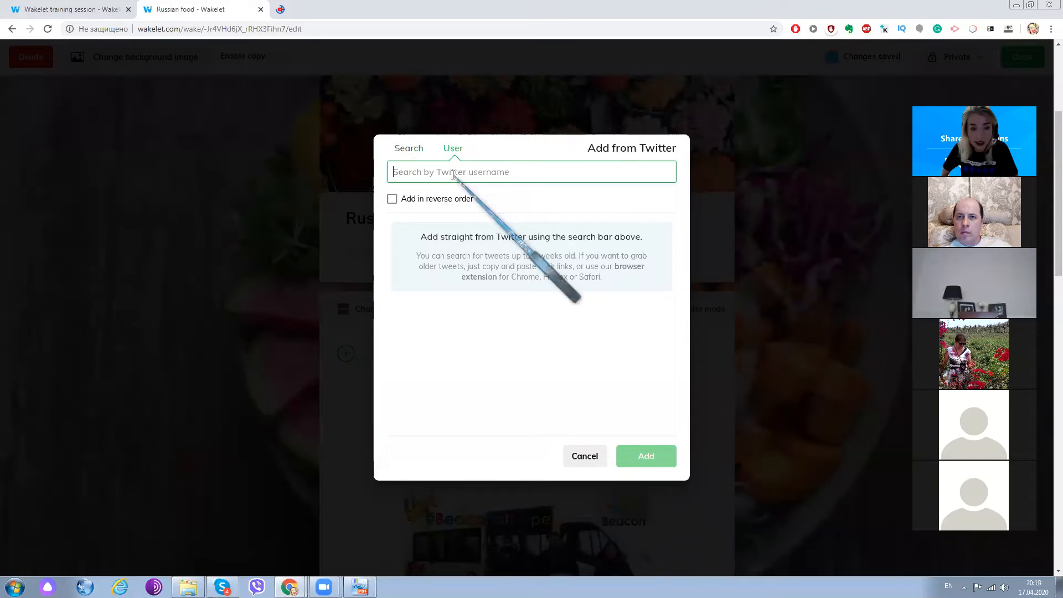
type("@")
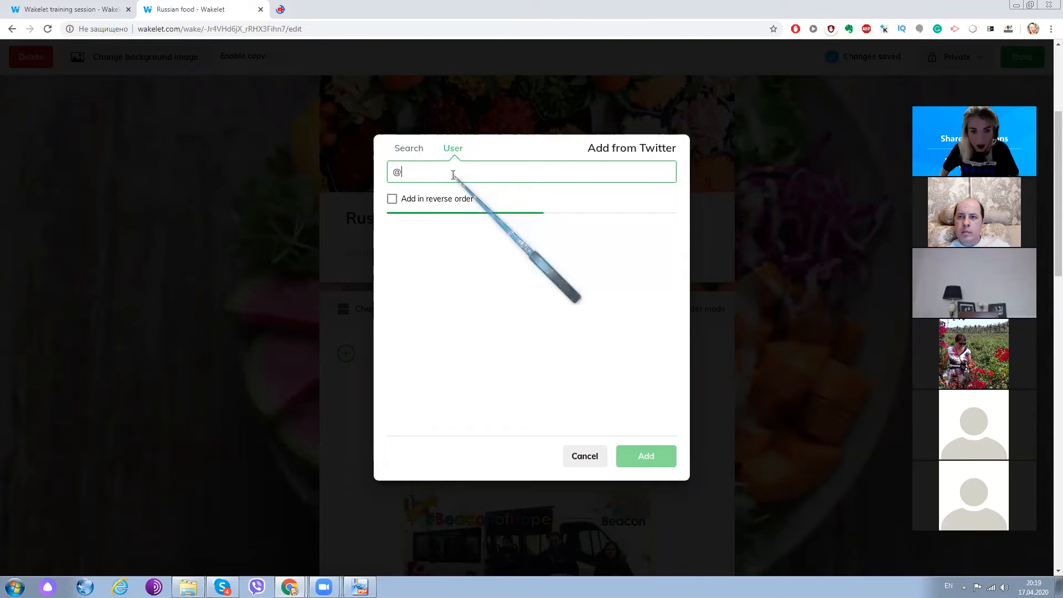
type("AnnaDy")
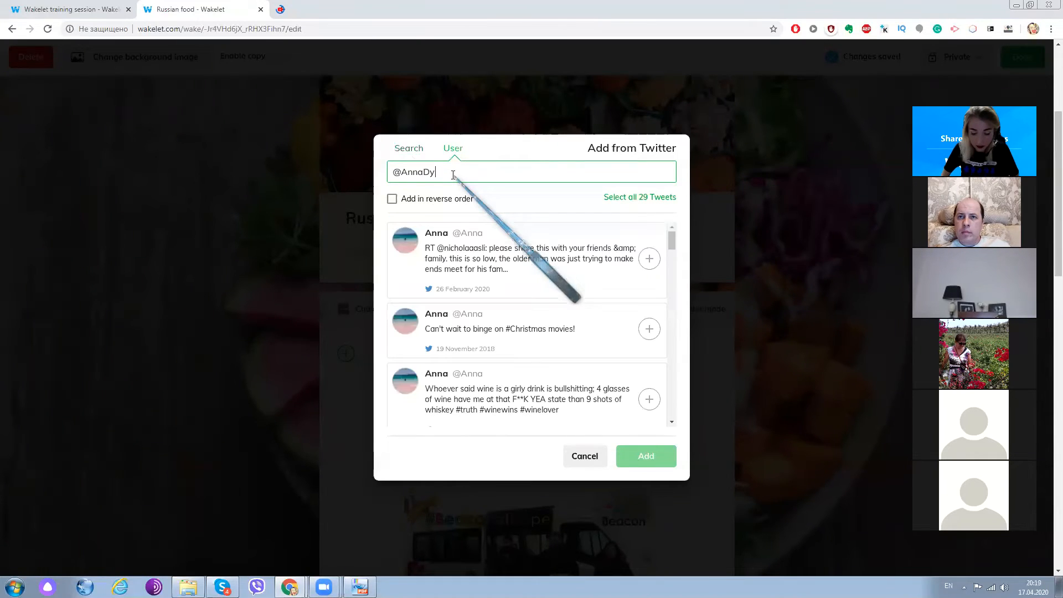
type("agileva")
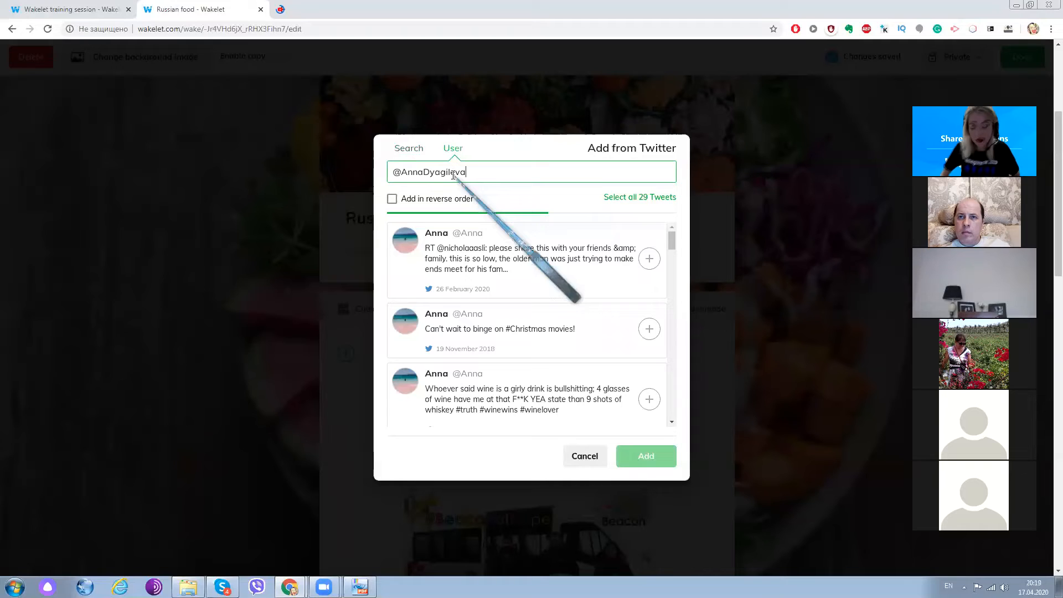
type("1")
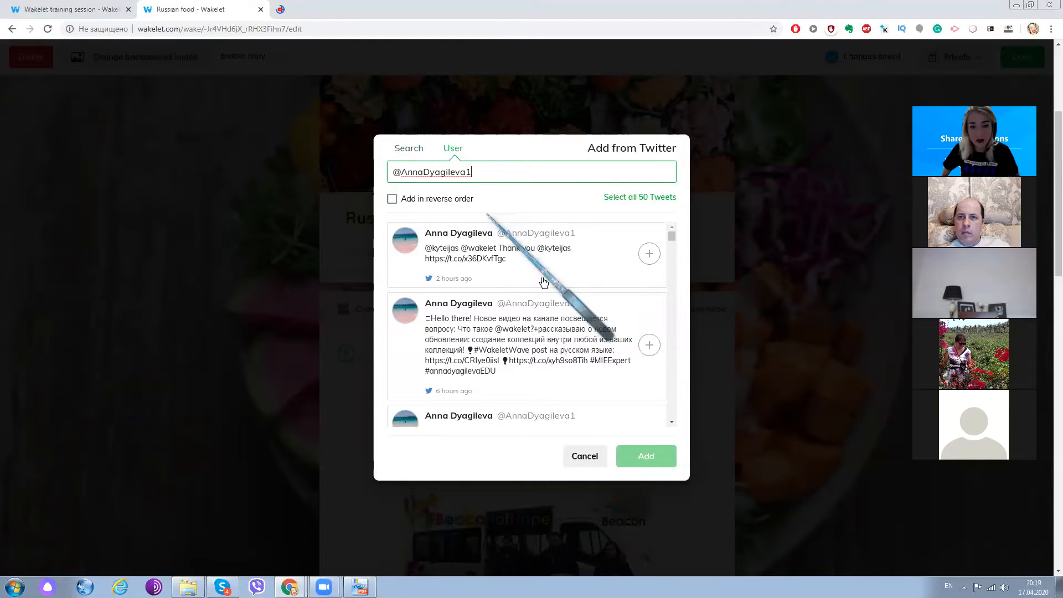
- Select the account's tweet about the #guestspeaker session on Russian cuisine dishes and add it to the collection
scroll(543, 301, "down", 1)
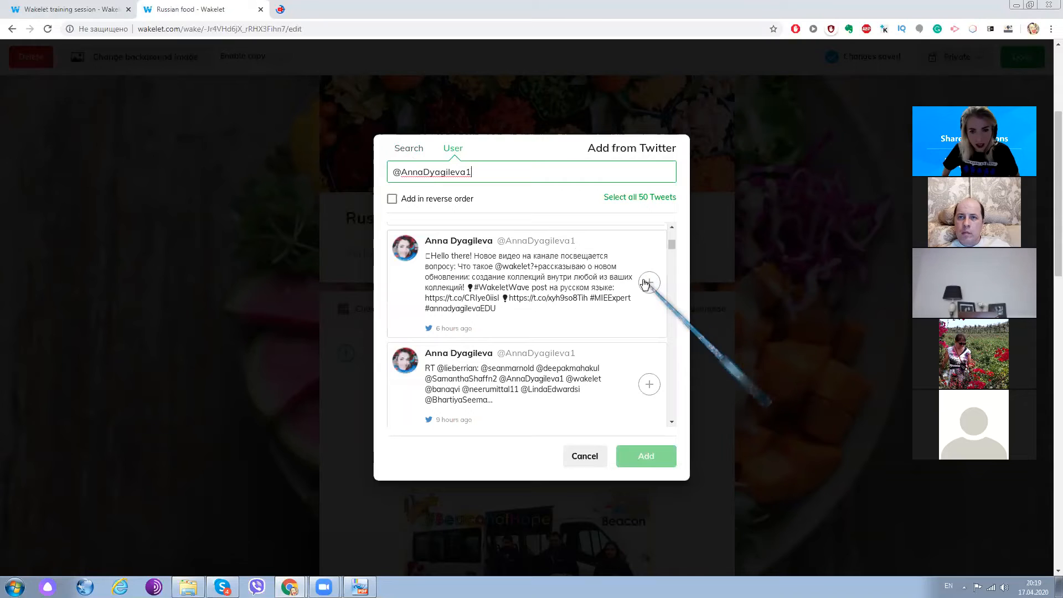
scroll(620, 317, "down", 2)
scroll(620, 317, "down", 3)
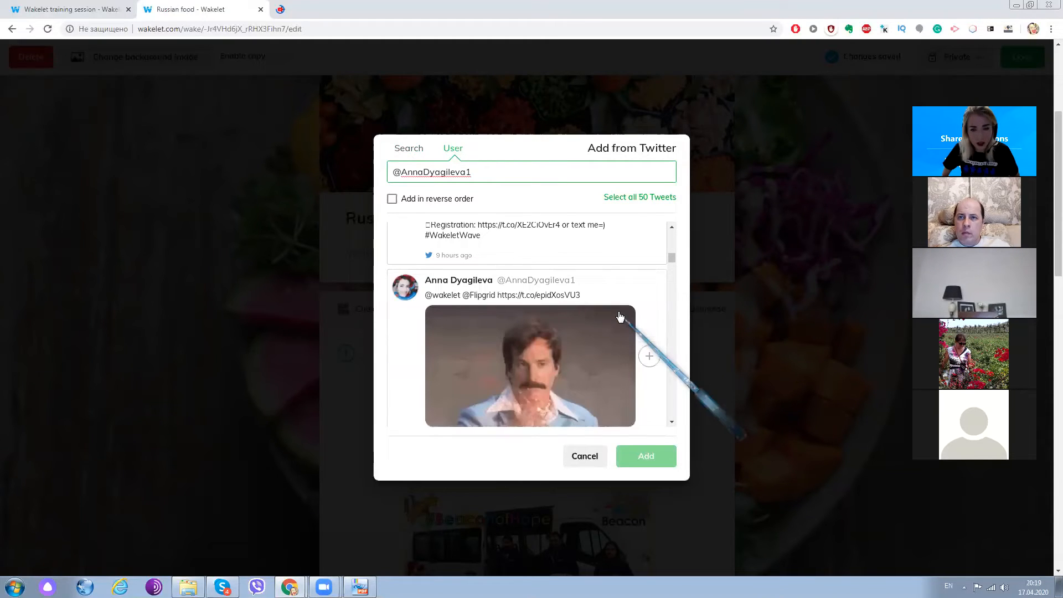
scroll(620, 317, "down", 3)
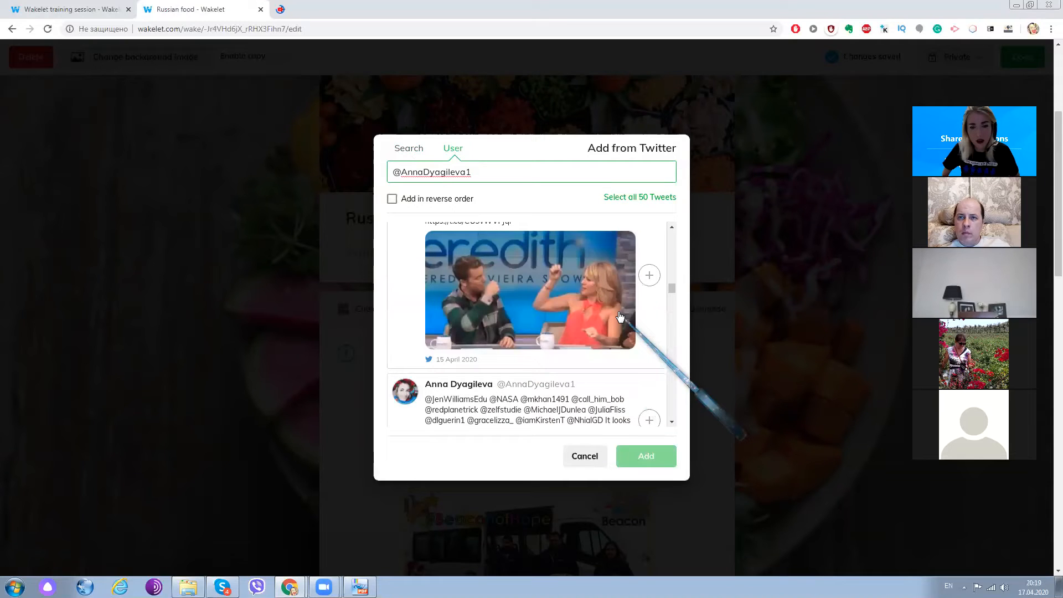
scroll(620, 317, "down", 3)
scroll(620, 317, "down", 3)
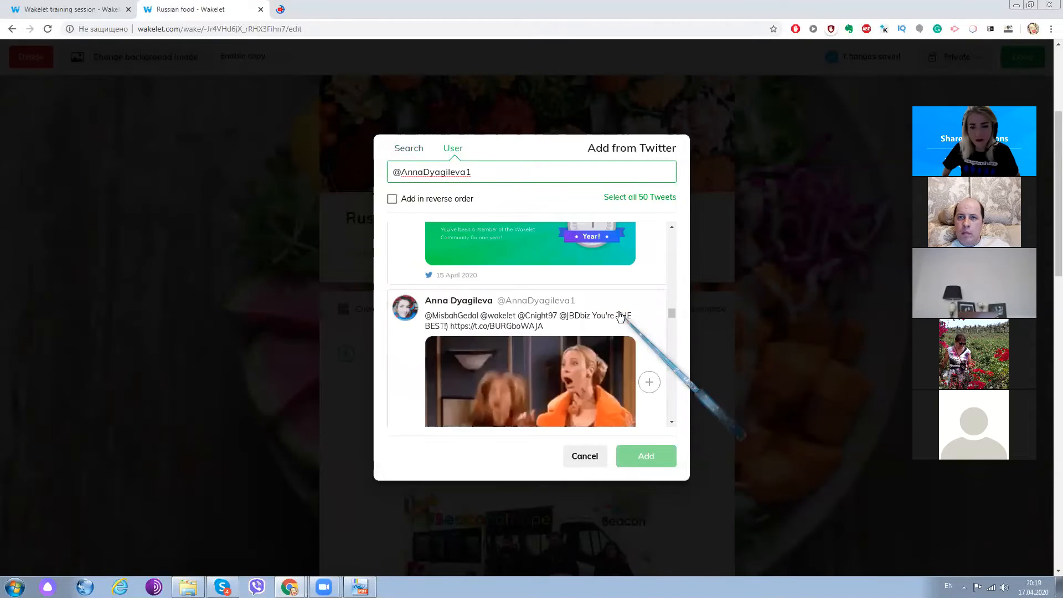
scroll(620, 316, "down", 3)
scroll(620, 317, "down", 3)
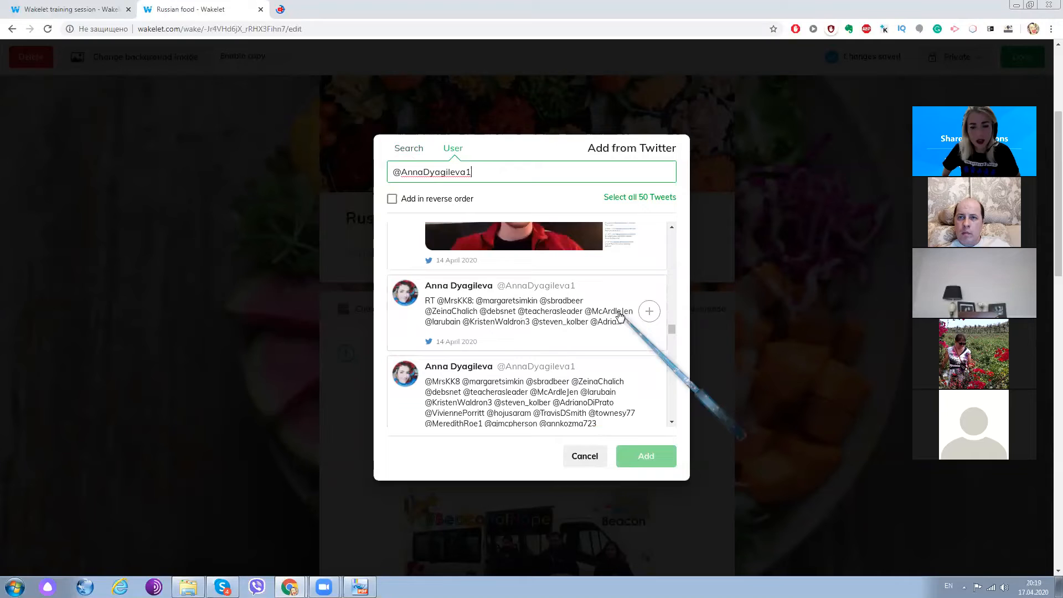
scroll(648, 334, "down", 3)
left_click(649, 338)
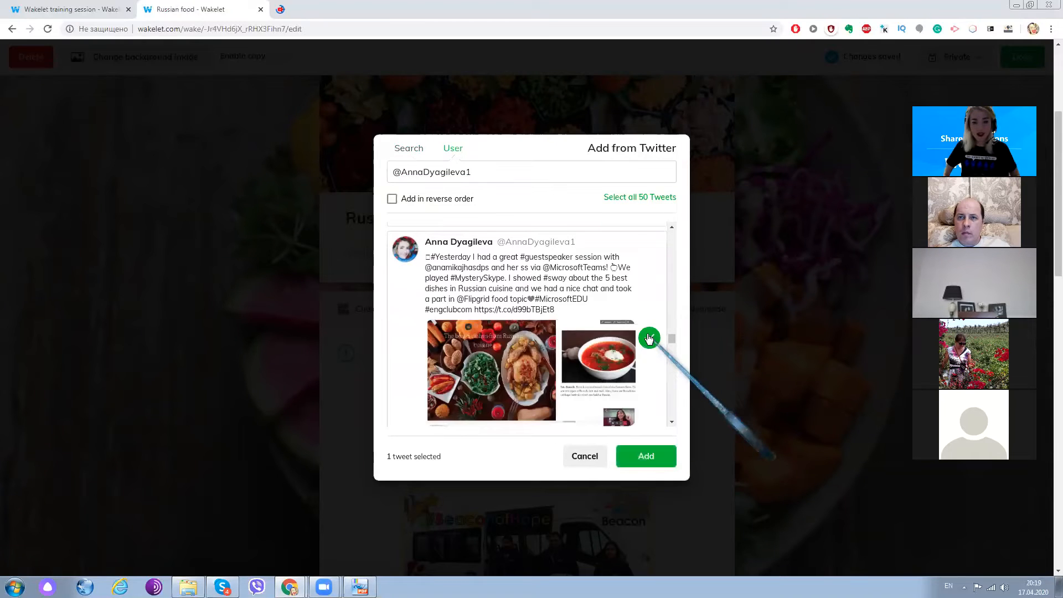
left_click(646, 456)
- Move the favourite Russian food text item to the first position using easy reorder mode, and leave that mode
scroll(524, 376, "down", 5)
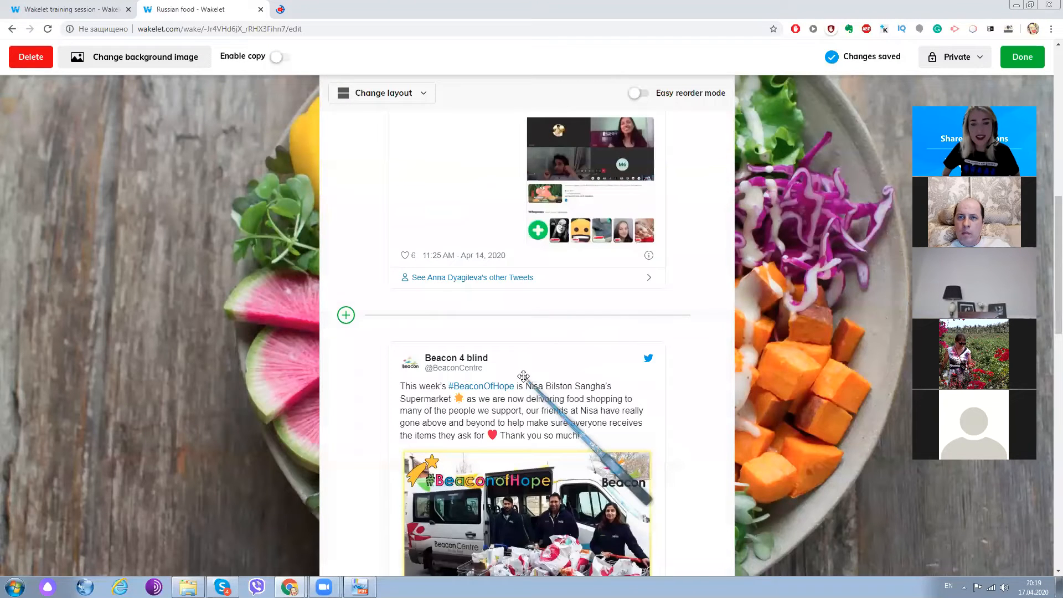
scroll(523, 377, "down", 9)
scroll(524, 376, "down", 8)
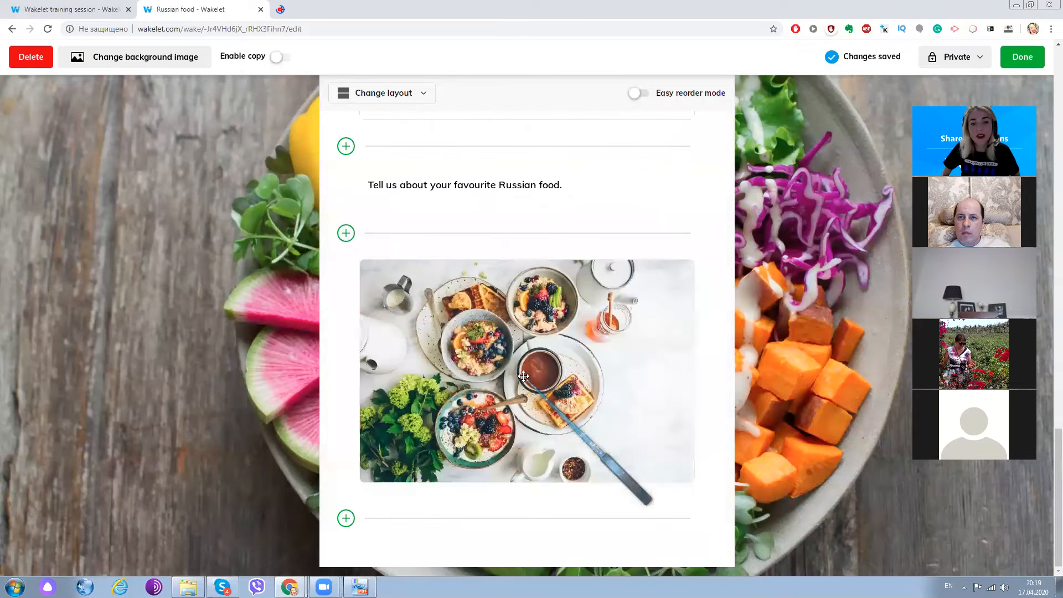
scroll(523, 376, "up", 15)
scroll(524, 377, "up", 8)
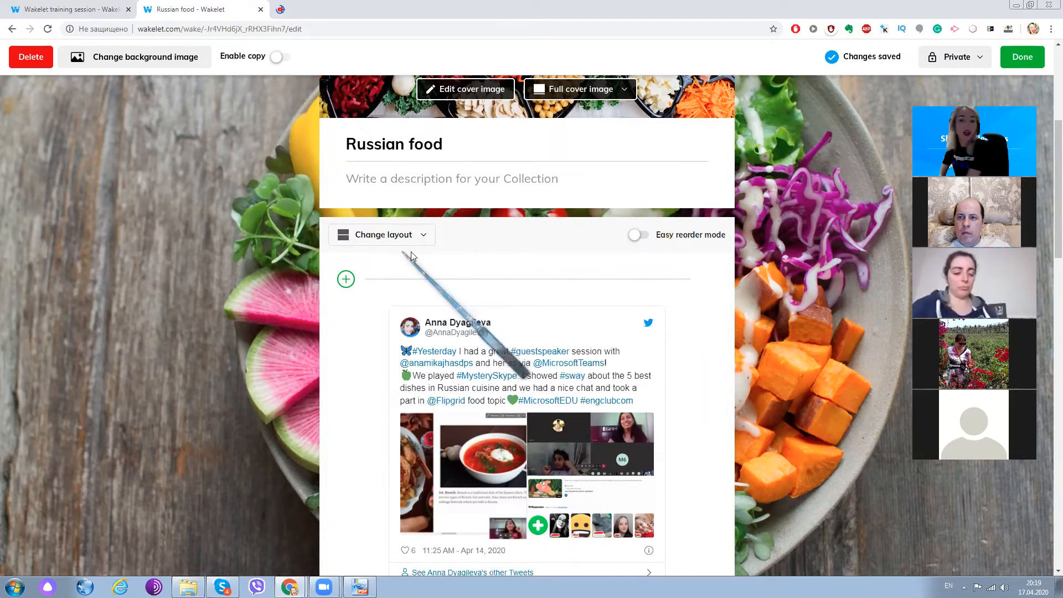
left_click(637, 237)
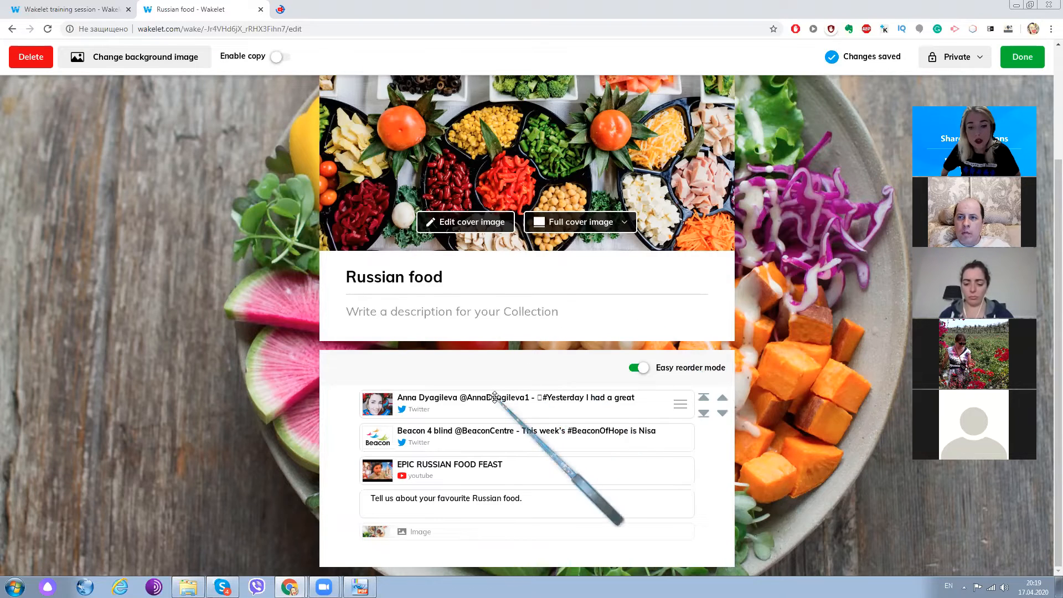
left_click_drag(440, 505, 476, 399)
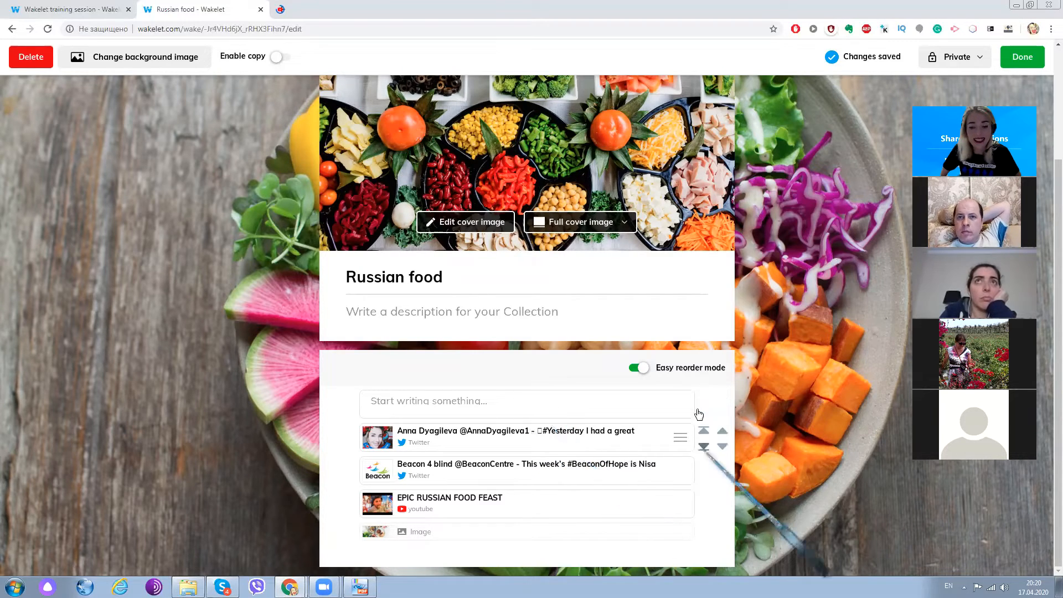
left_click(641, 368)
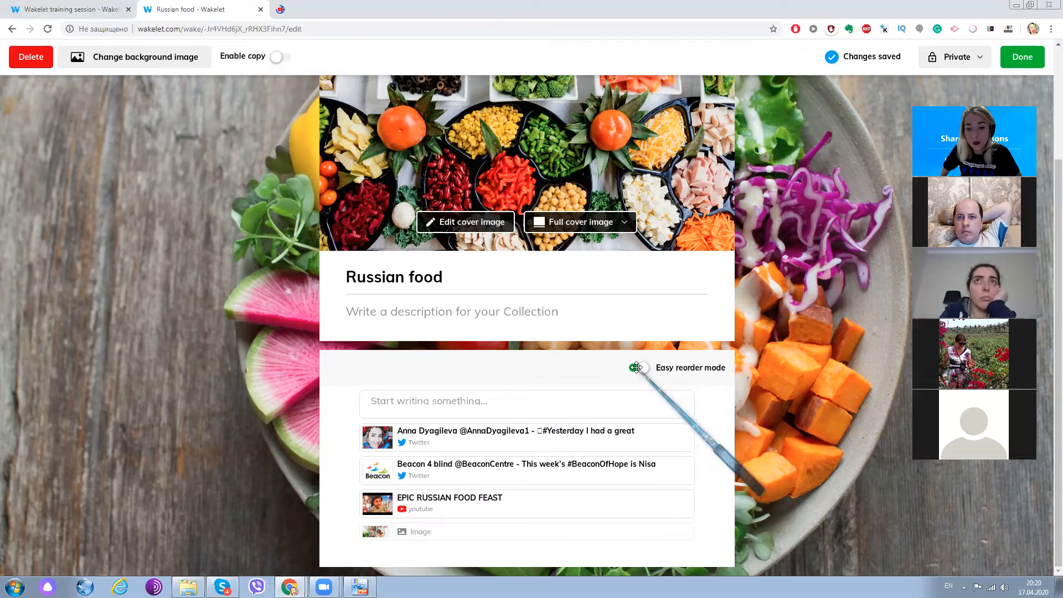
- Try the Compact View and Grid View layouts on the collection and look over the items in each
scroll(641, 373, "down", 2)
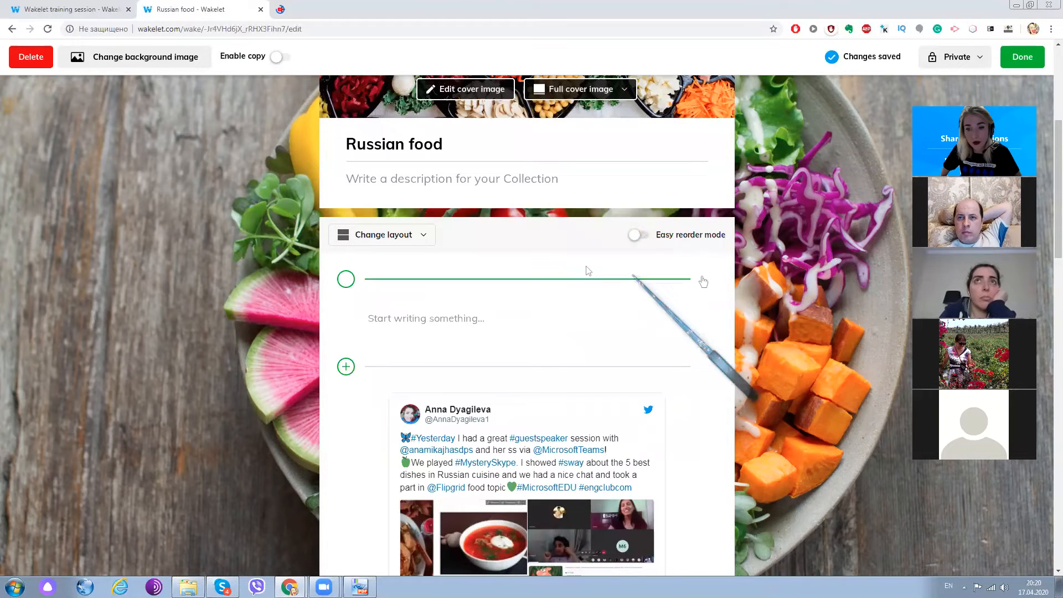
left_click(382, 234)
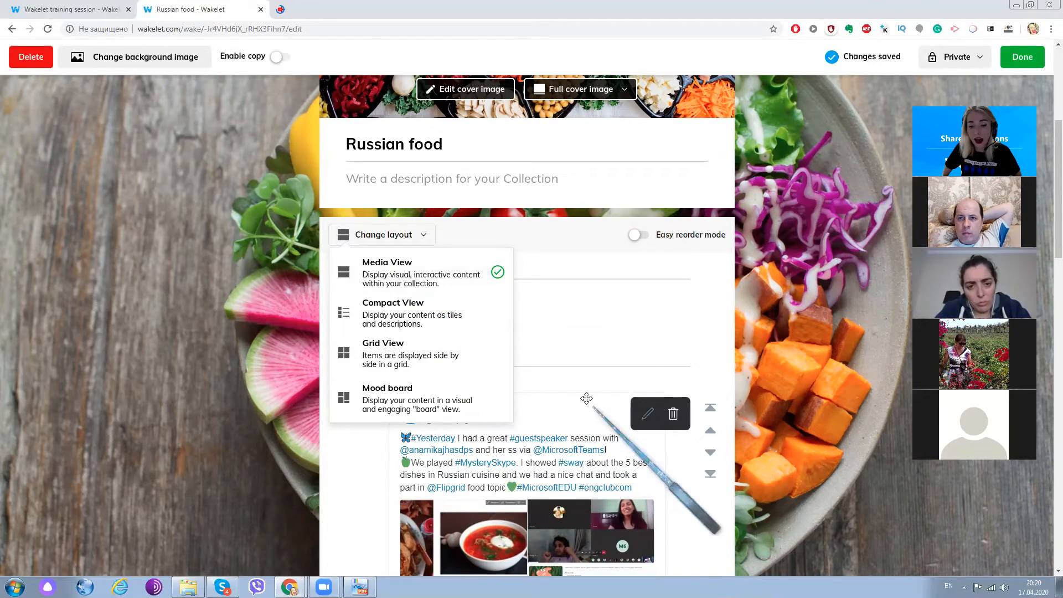
left_click(414, 315)
scroll(554, 324, "up", 5)
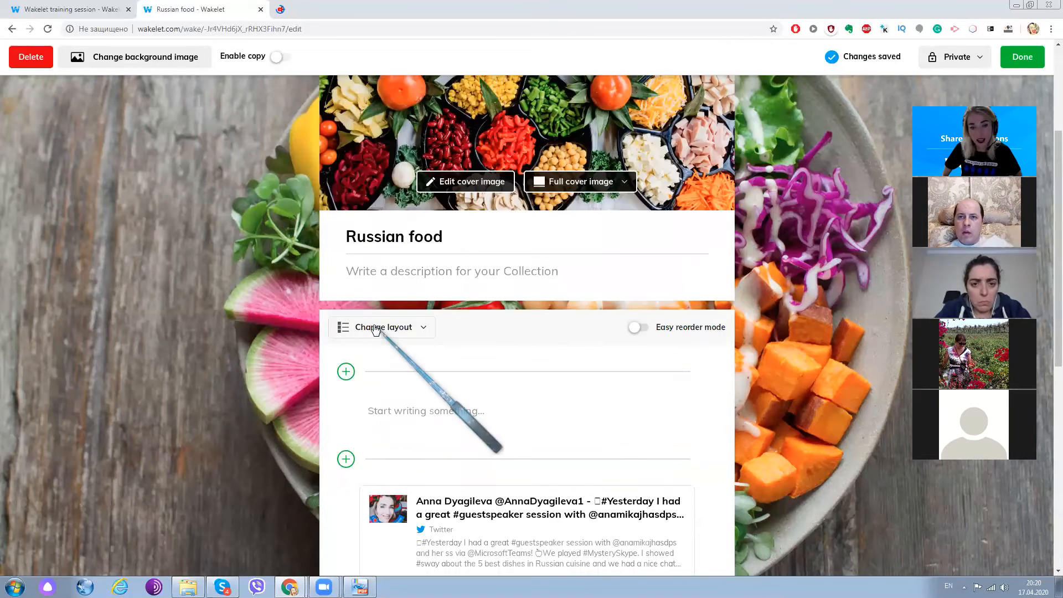
left_click(380, 326)
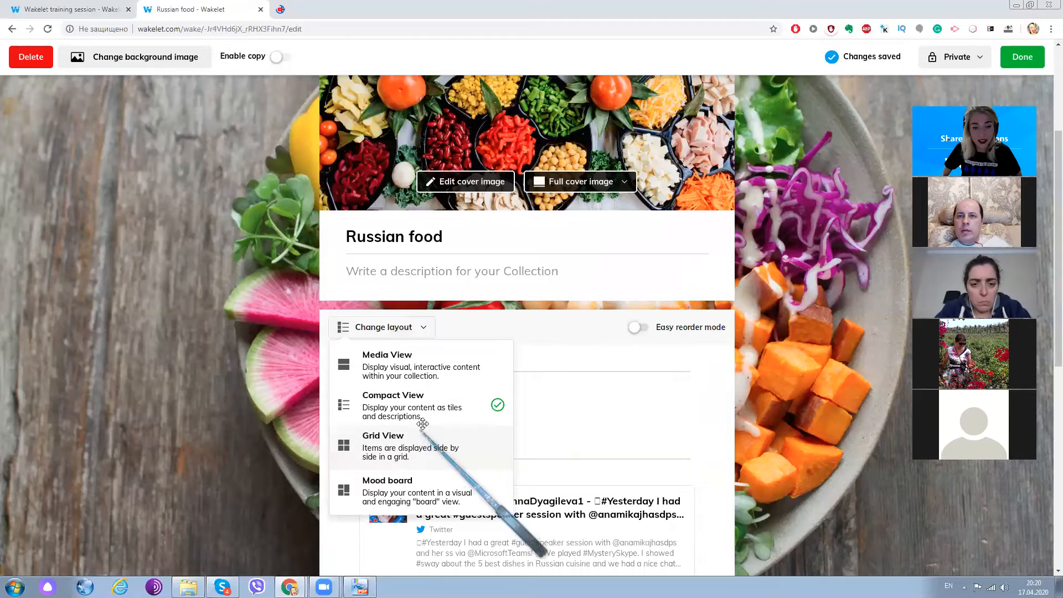
left_click(410, 443)
scroll(423, 418, "down", 10)
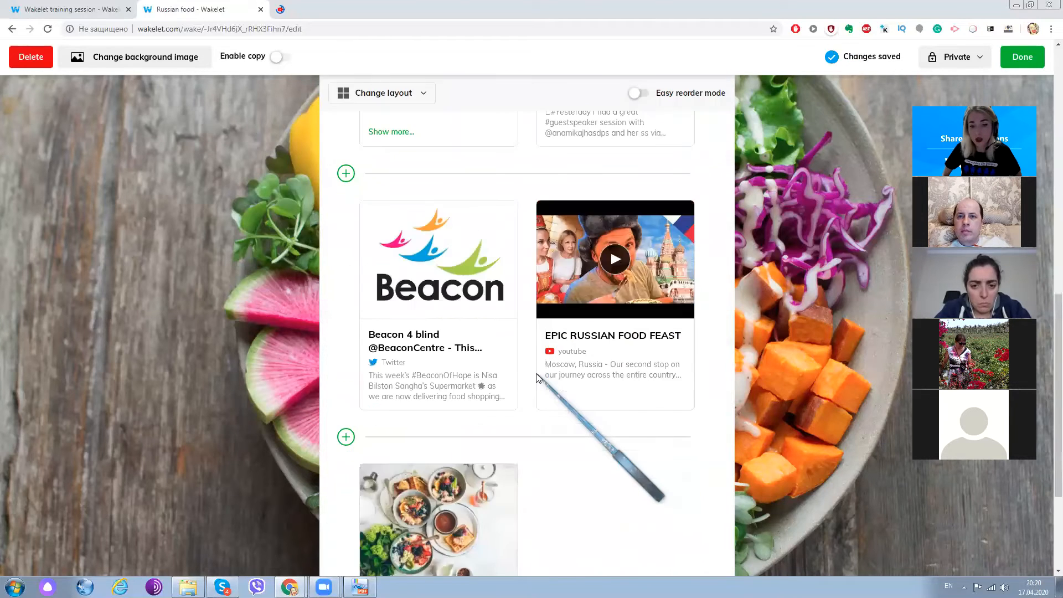
scroll(536, 376, "up", 10)
scroll(536, 374, "down", 5)
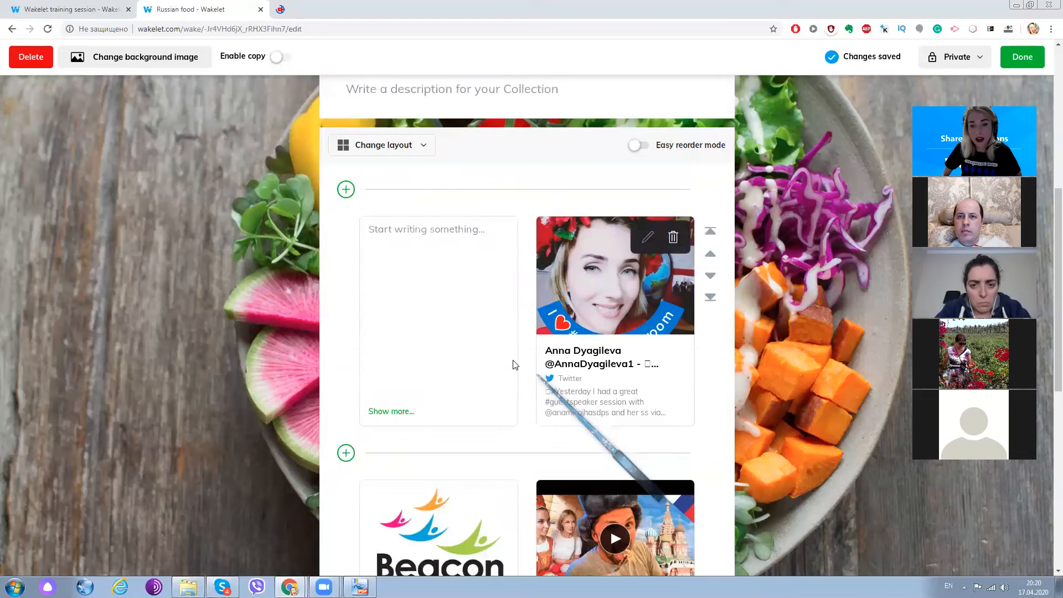
scroll(475, 332, "up", 5)
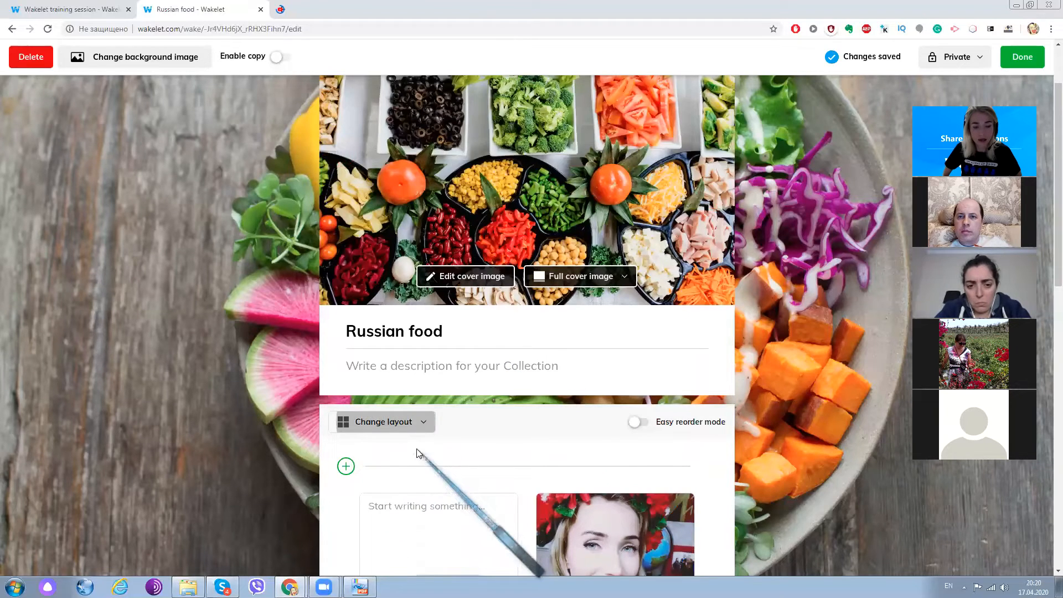
- Set the collection's layout to Mood board and close the new-item bar without adding anything
left_click(395, 422)
scroll(420, 453, "down", 1)
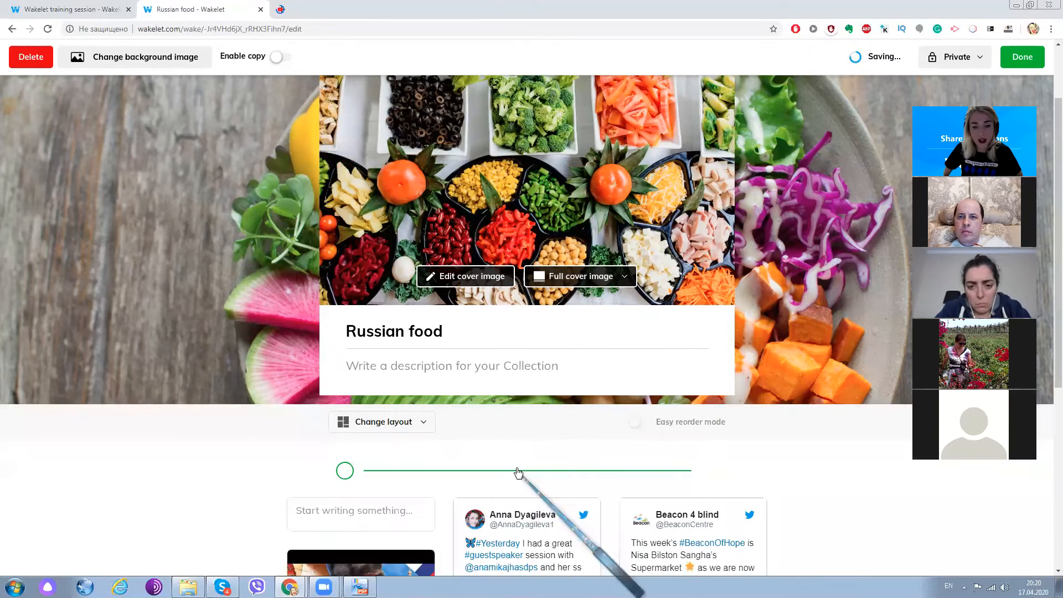
left_click(516, 472)
scroll(505, 415, "down", 3)
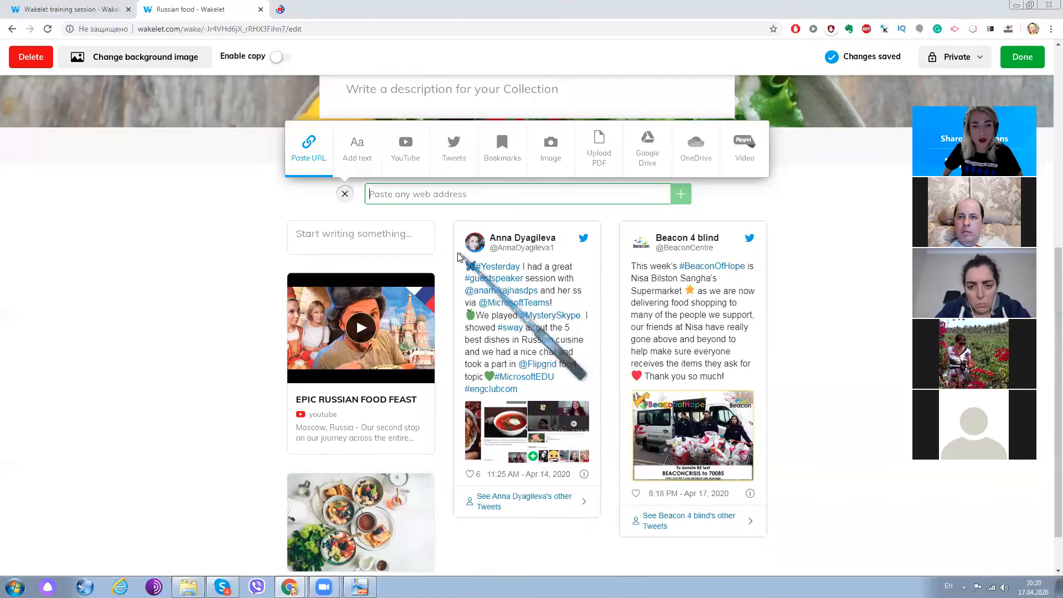
scroll(264, 291, "up", 2)
left_click(344, 286)
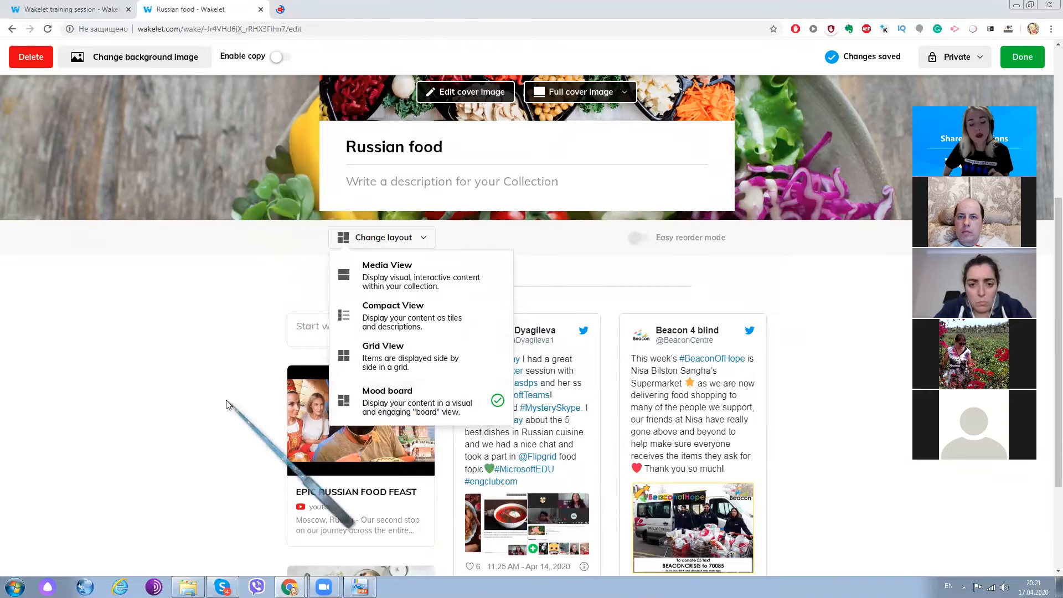
left_click(783, 319)
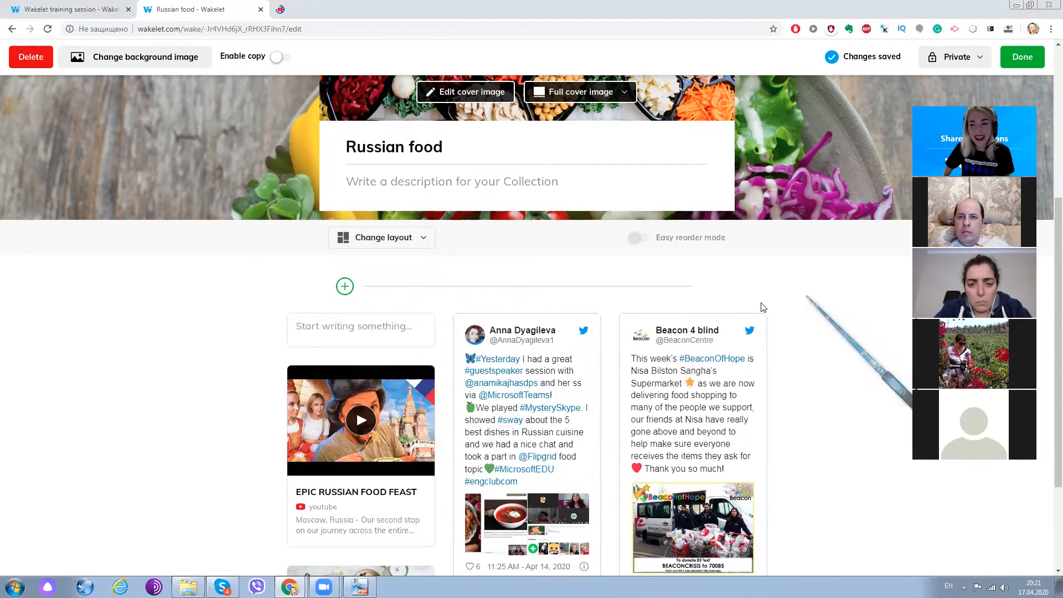
scroll(763, 307, "down", 3)
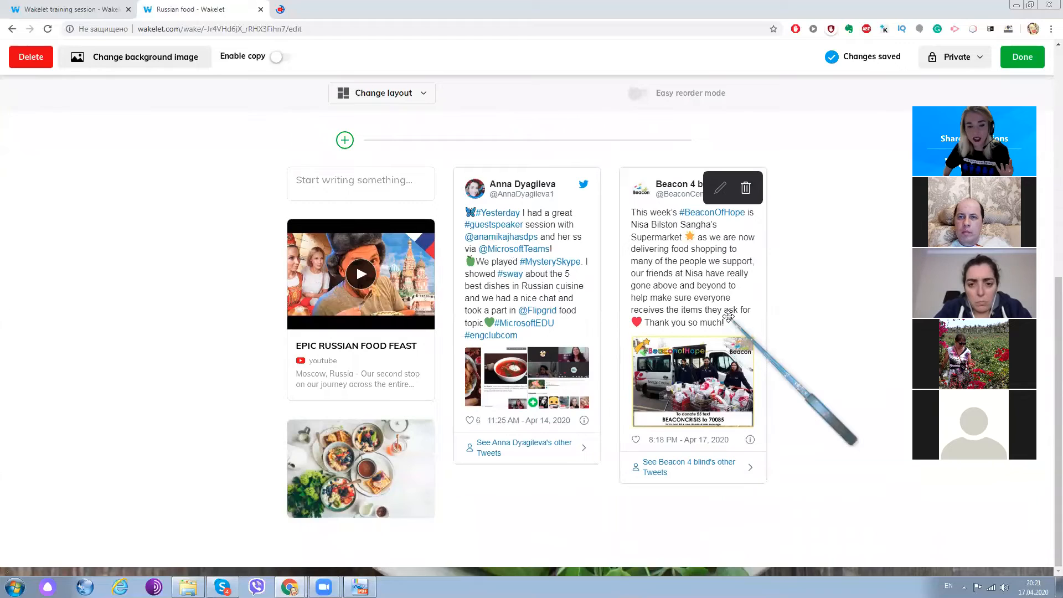
scroll(560, 332, "up", 5)
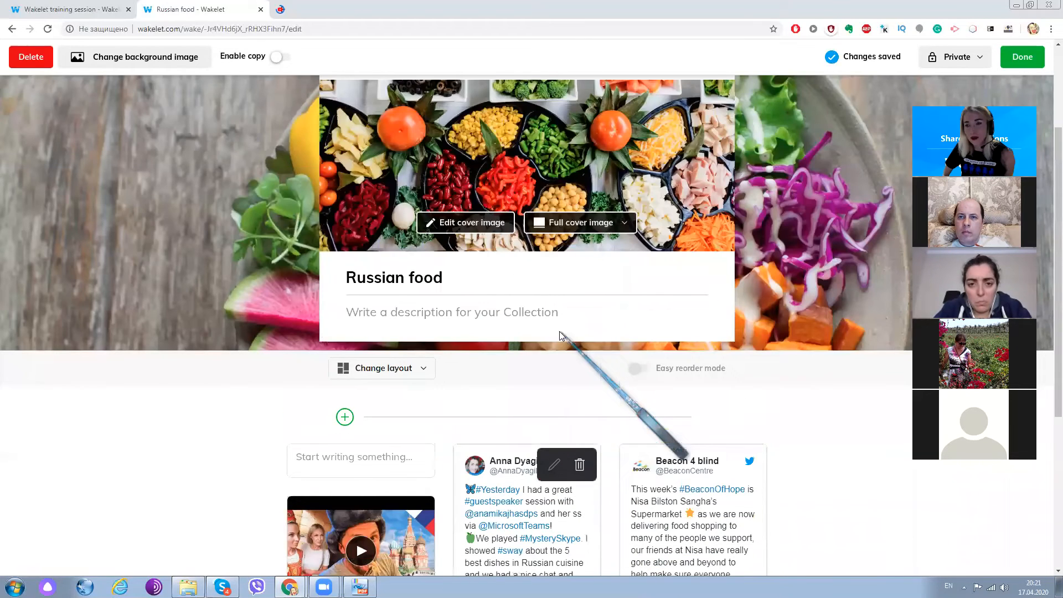
scroll(356, 360, "down", 3)
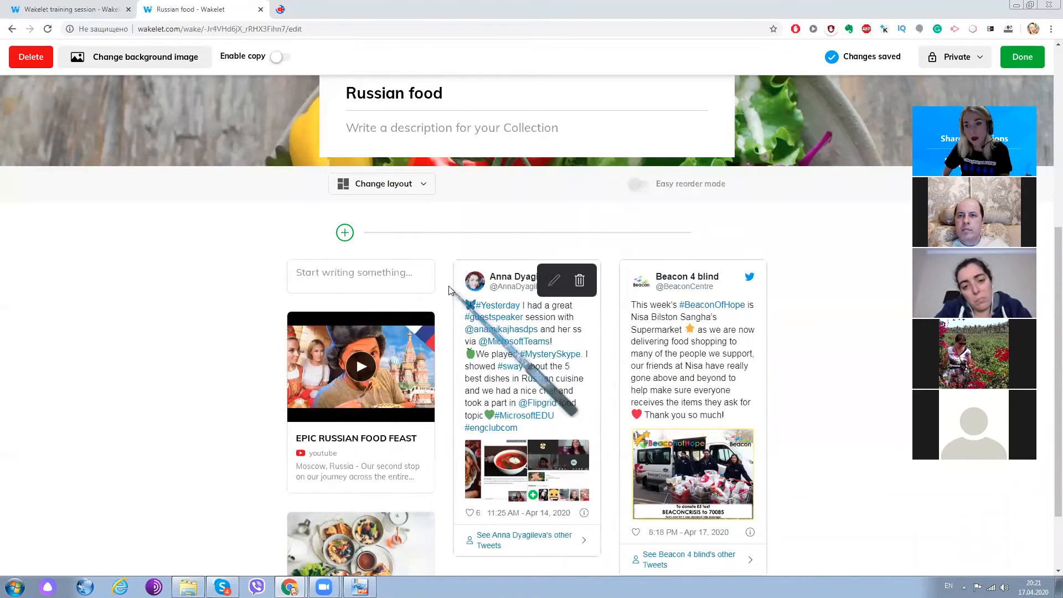
scroll(445, 273, "up", 2)
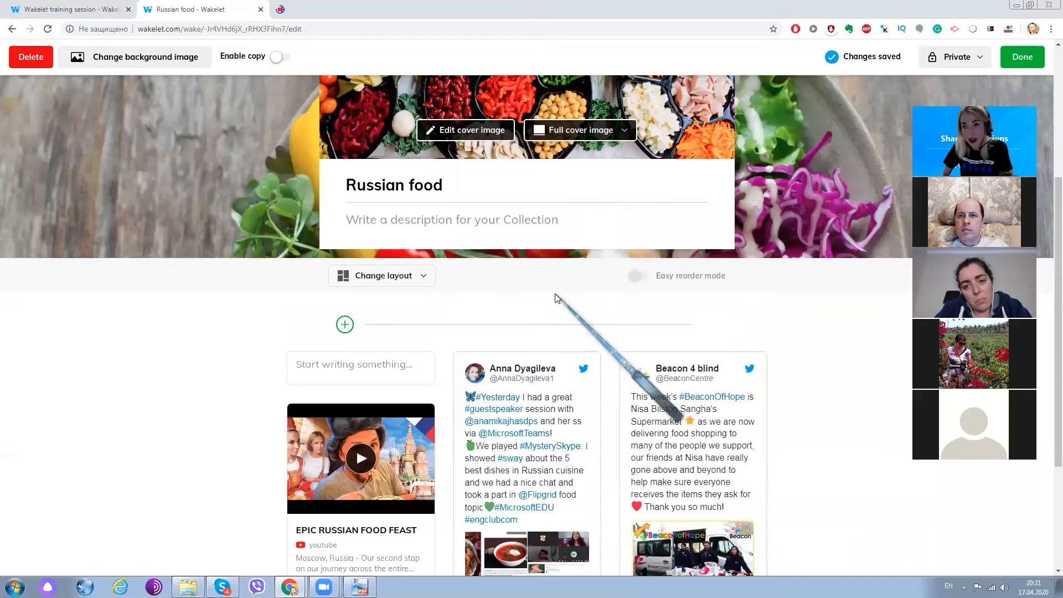
scroll(689, 297, "down", 4)
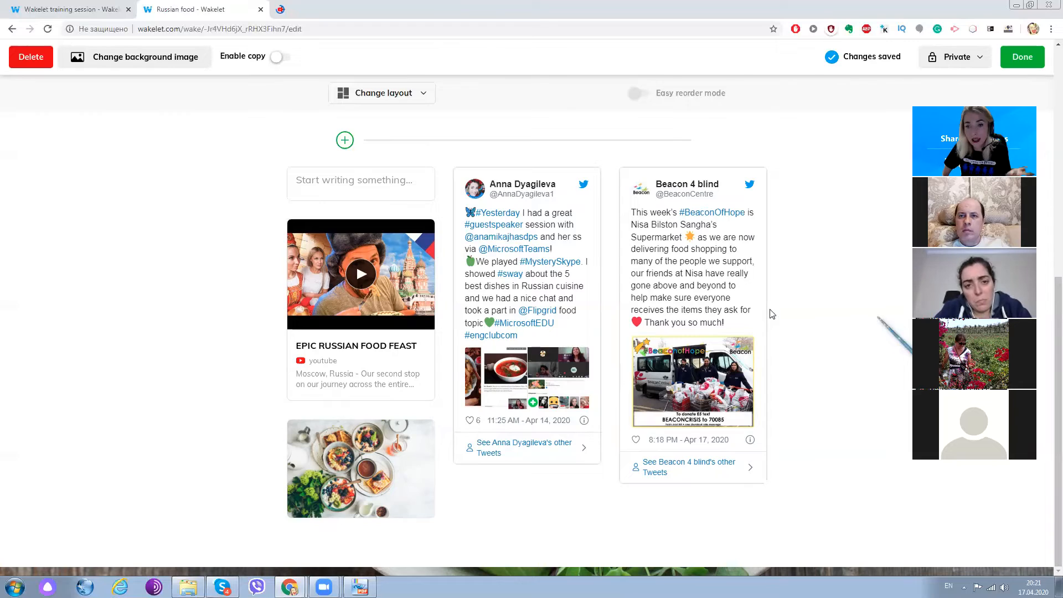
scroll(773, 313, "up", 6)
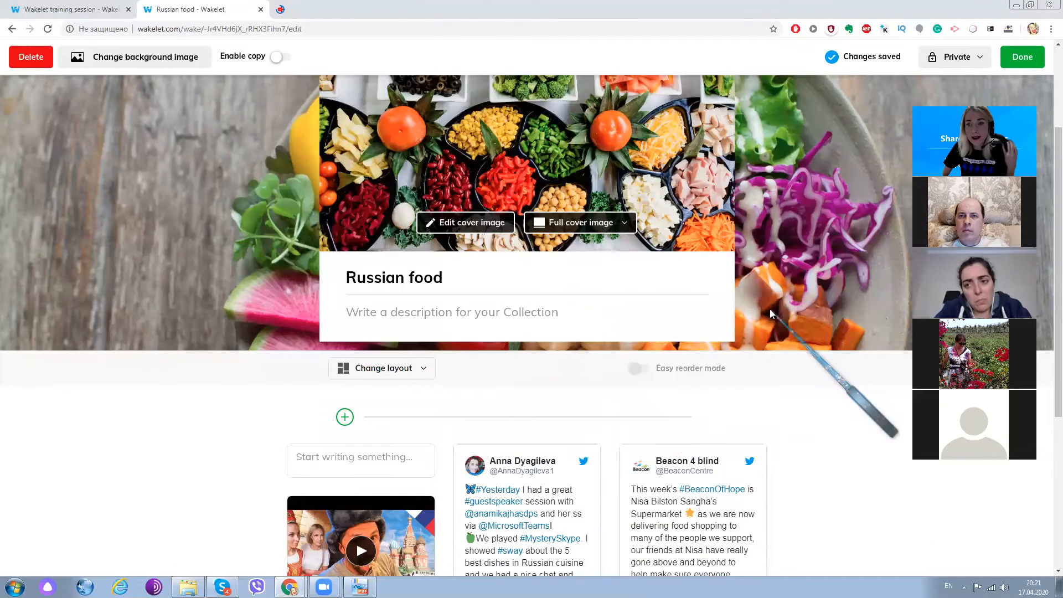
- Try the Unlisted visibility for the collection, set it to Public instead, and finish editing
scroll(545, 363, "up", 2)
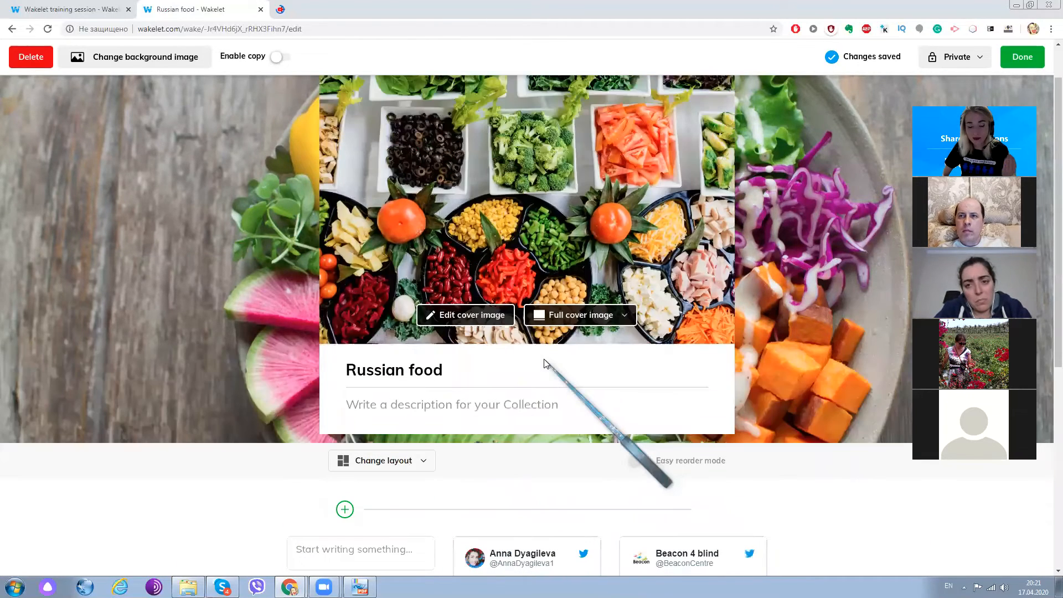
scroll(492, 358, "down", 2)
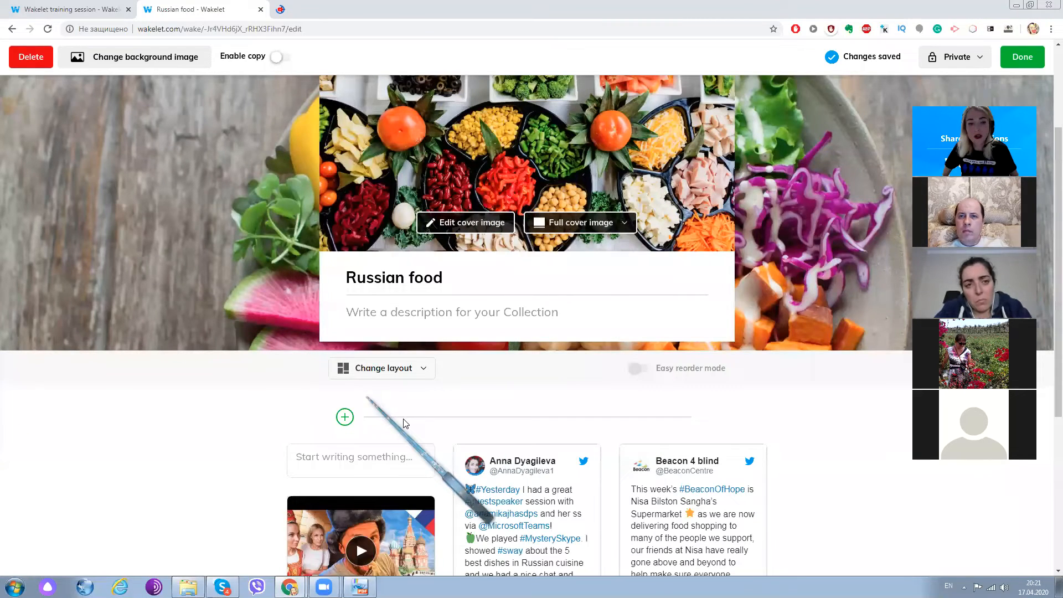
scroll(404, 345, "up", 3)
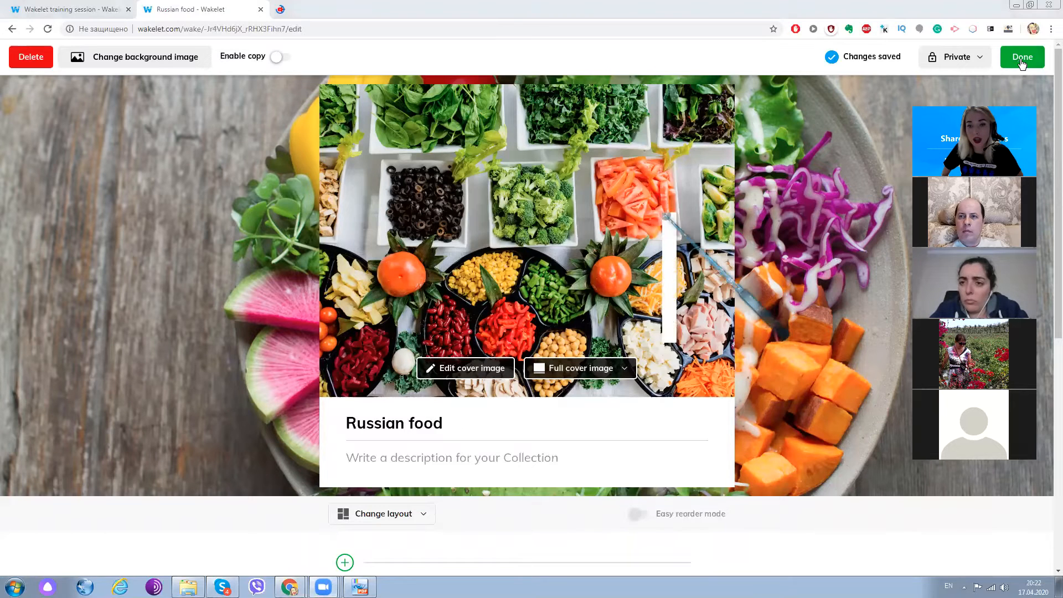
left_click(947, 62)
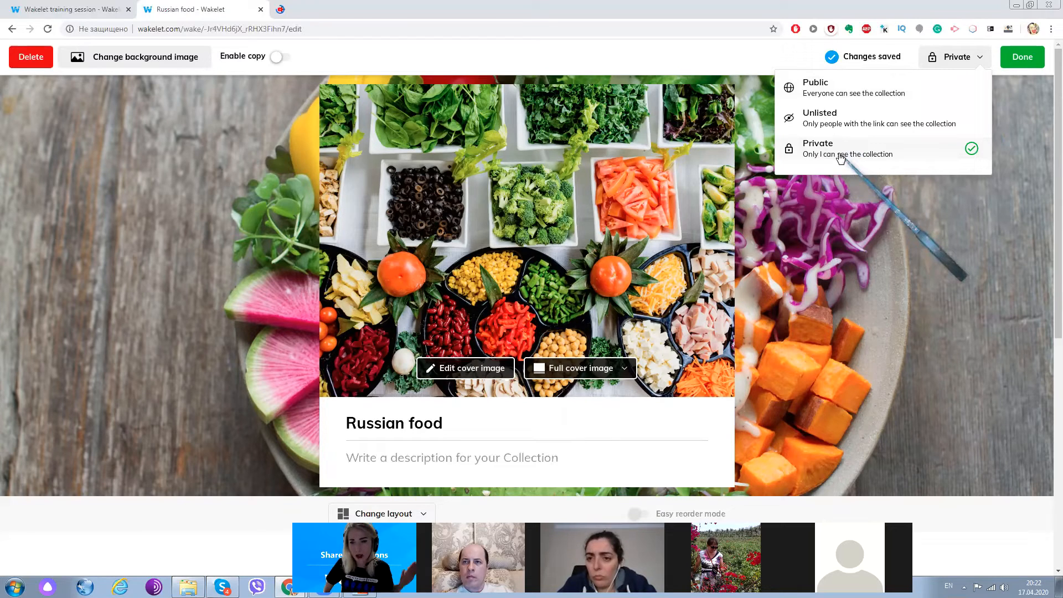
left_click(816, 117)
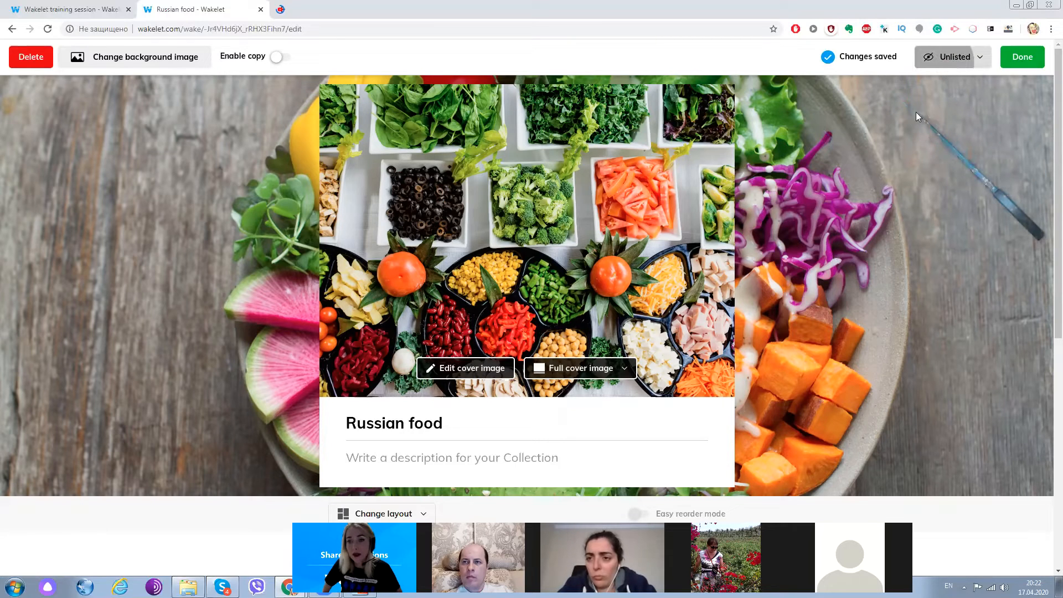
left_click(952, 57)
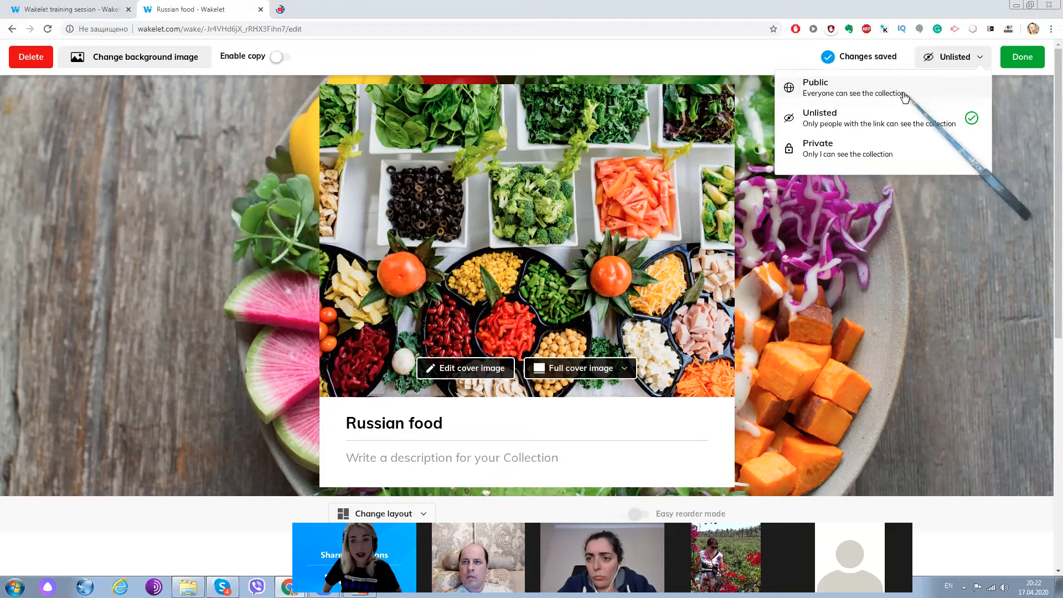
left_click(902, 96)
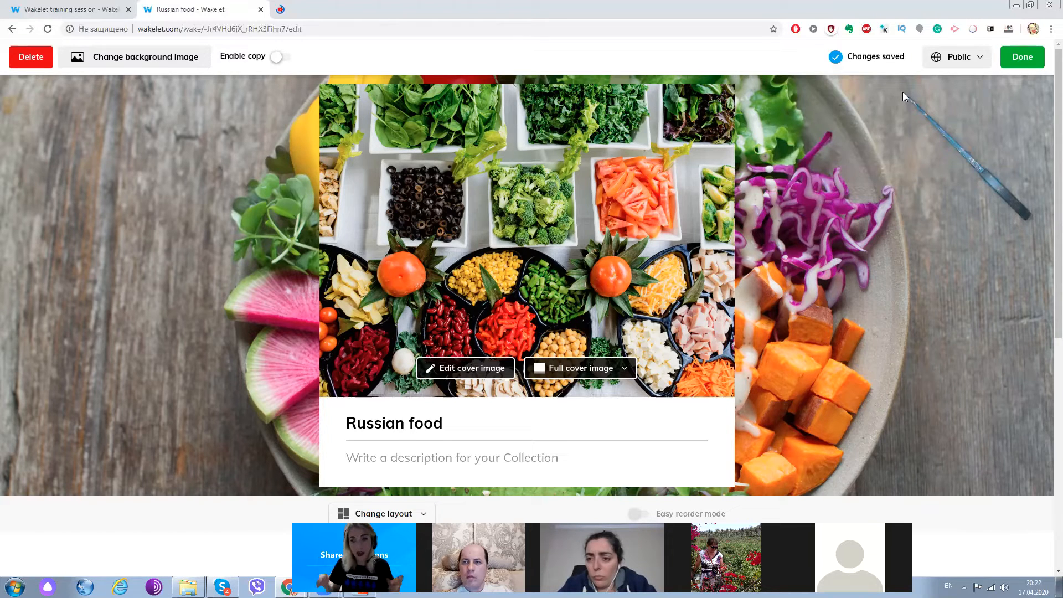
left_click(1029, 58)
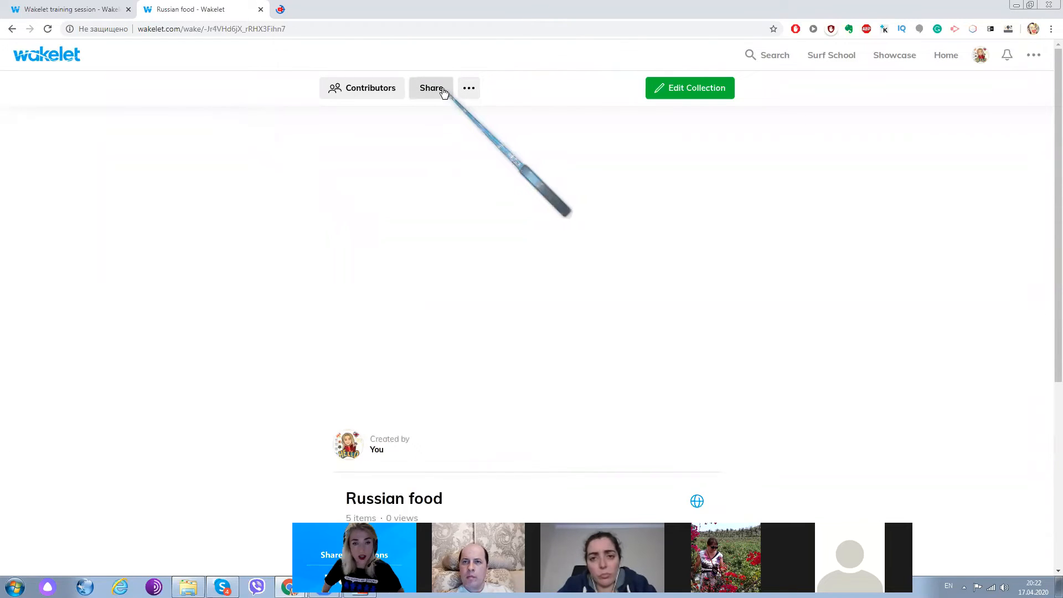
- Examine the collection's sharing options and the ways to invite and manage its contributors
left_click(443, 92)
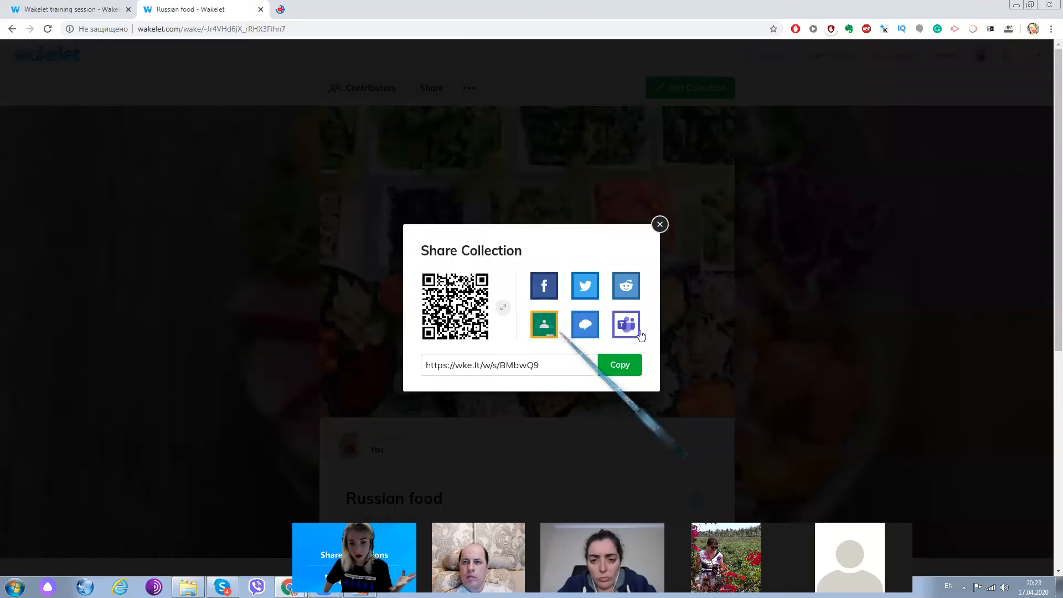
left_click(659, 224)
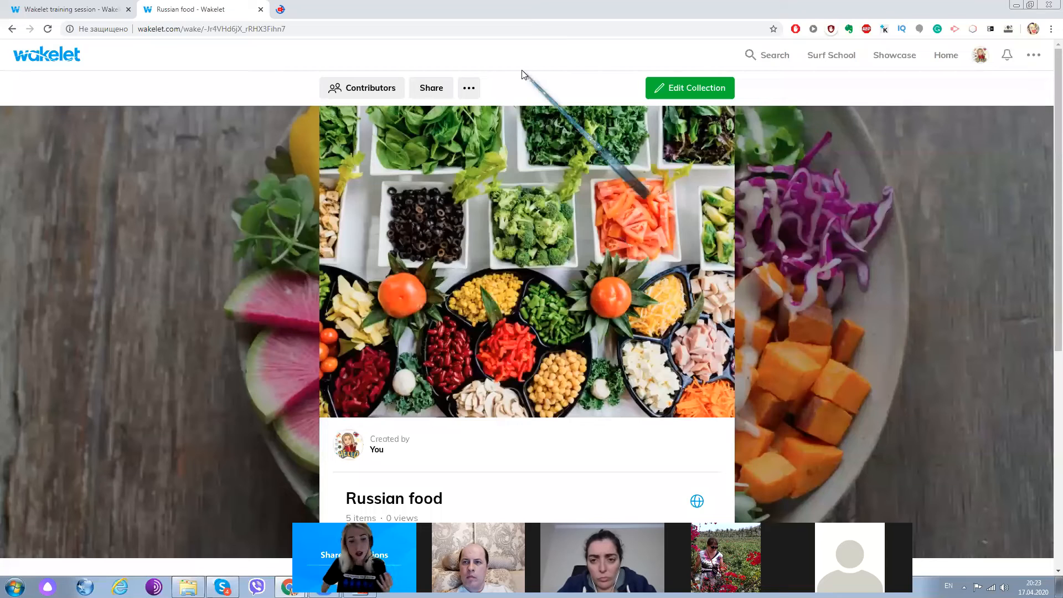
left_click(383, 92)
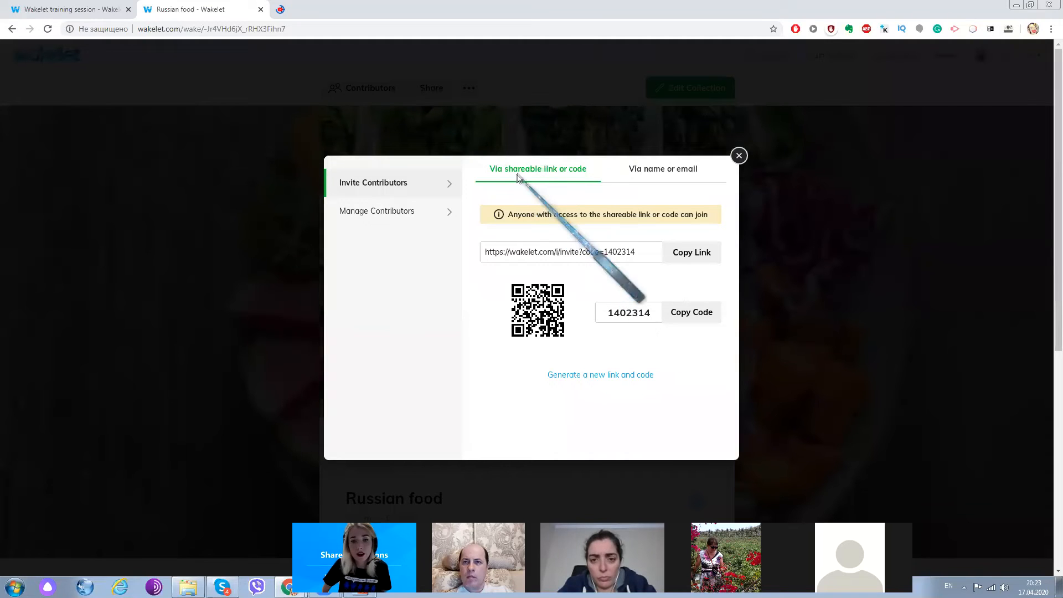
left_click(657, 174)
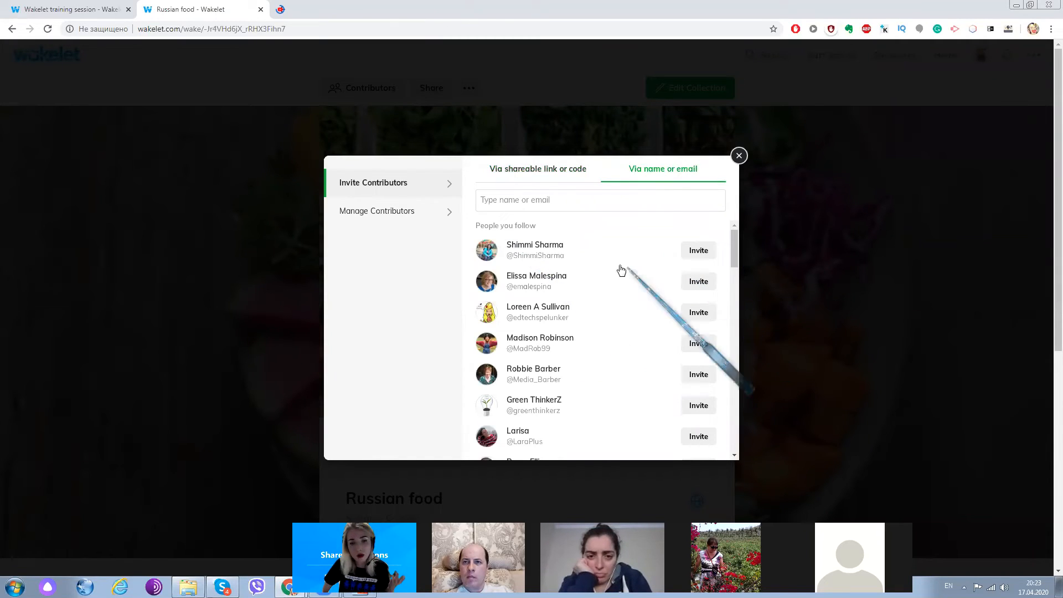
left_click(541, 171)
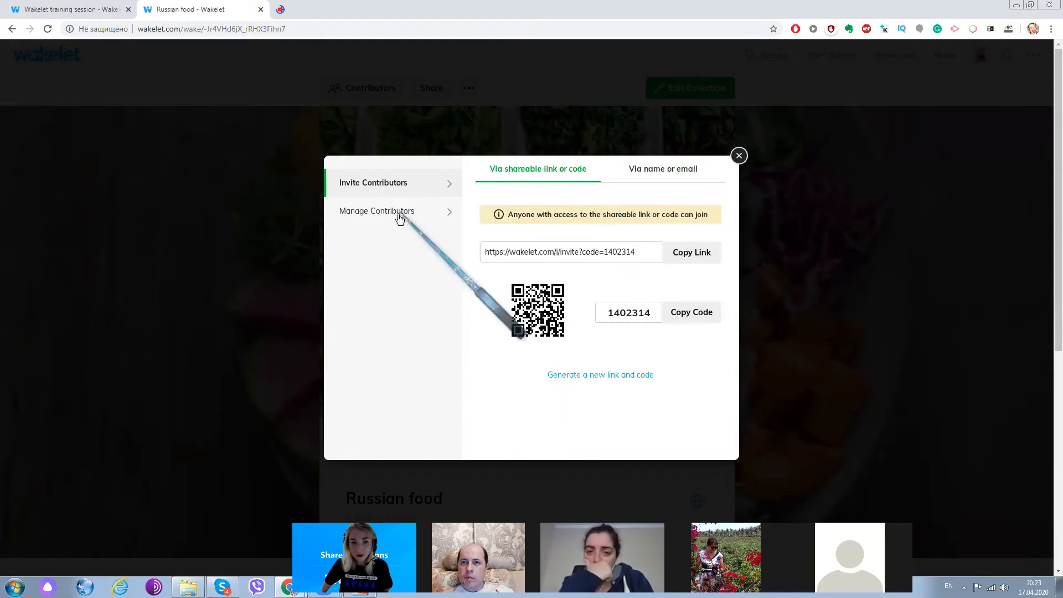
left_click(420, 213)
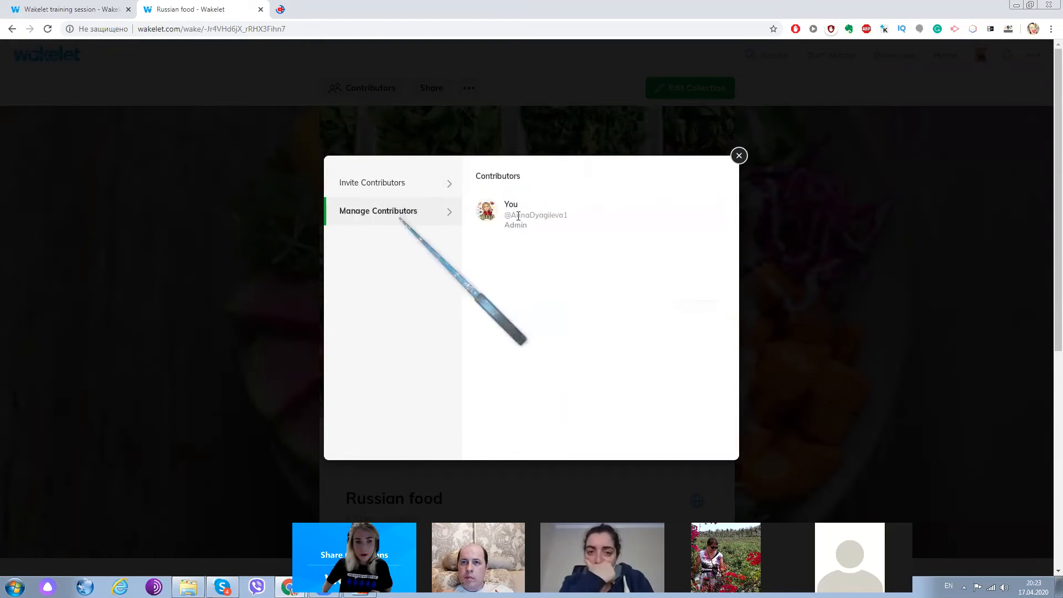
- Copy the contributor invite code for the Russian food collection and close the contributor settings
left_click(403, 186)
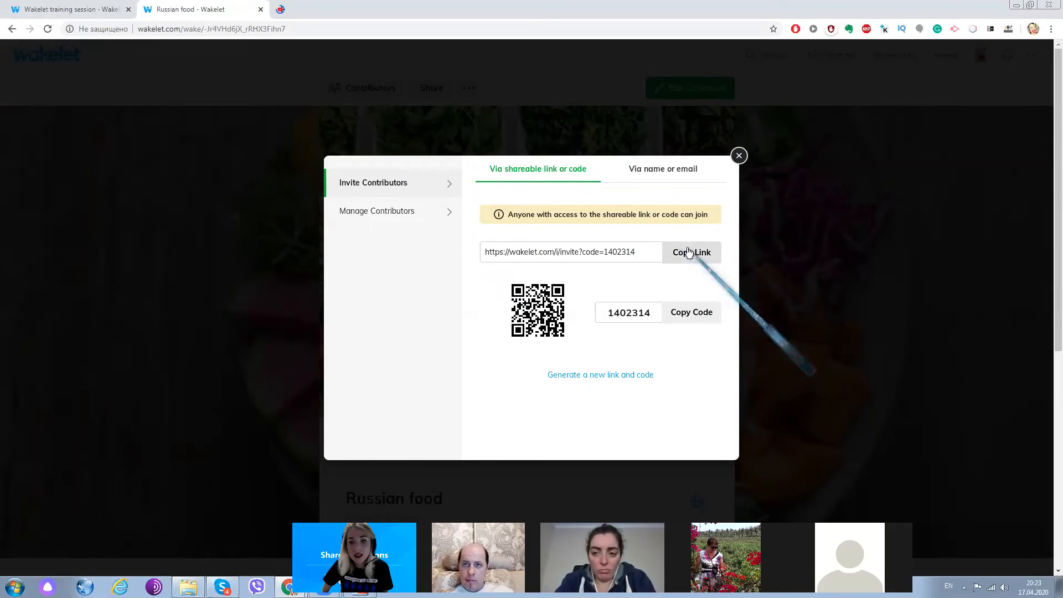
left_click(693, 313)
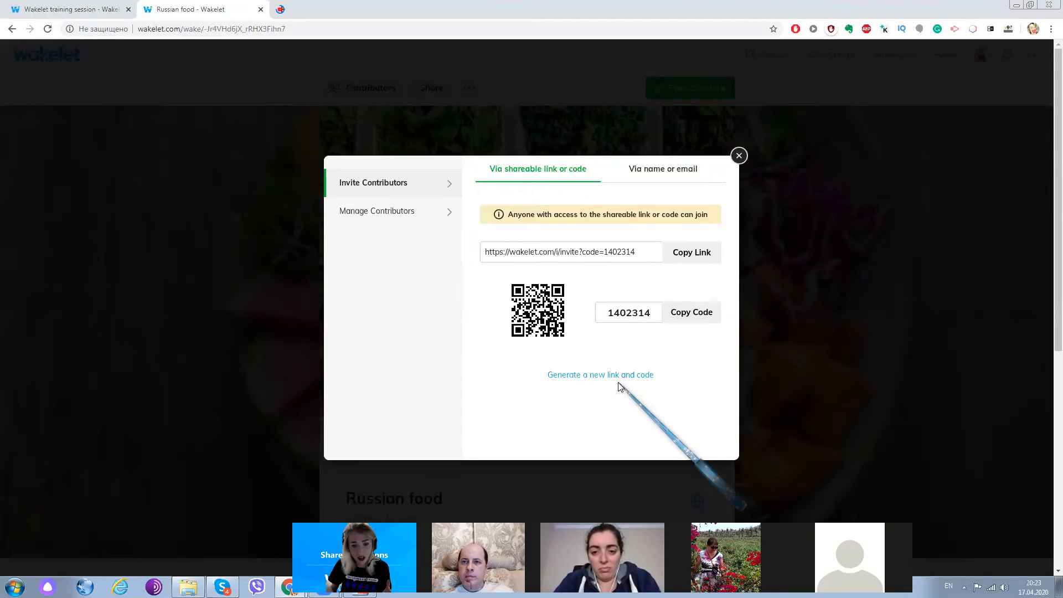
left_click(686, 313)
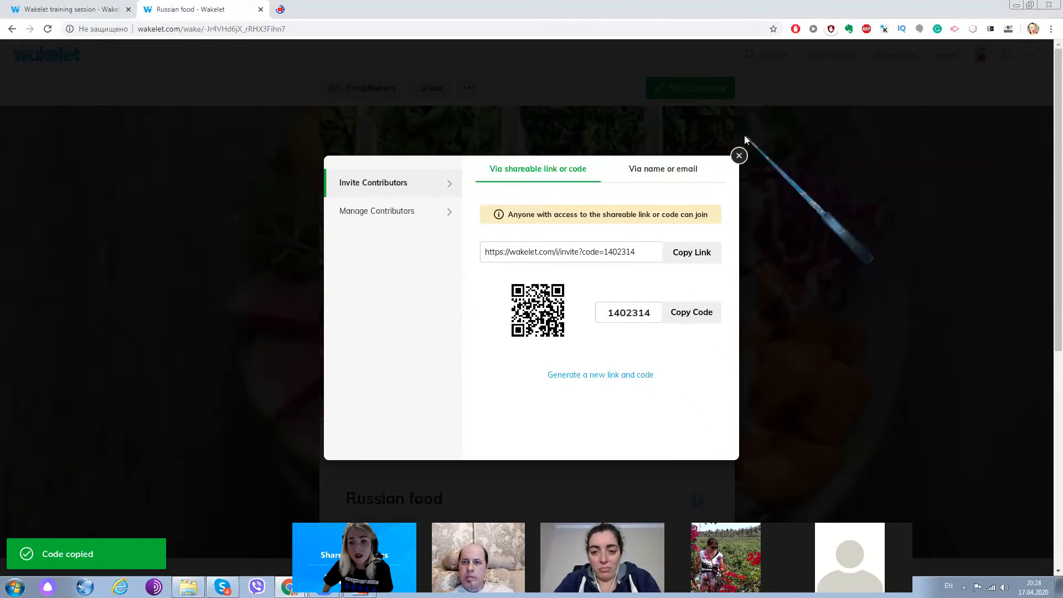
left_click(740, 155)
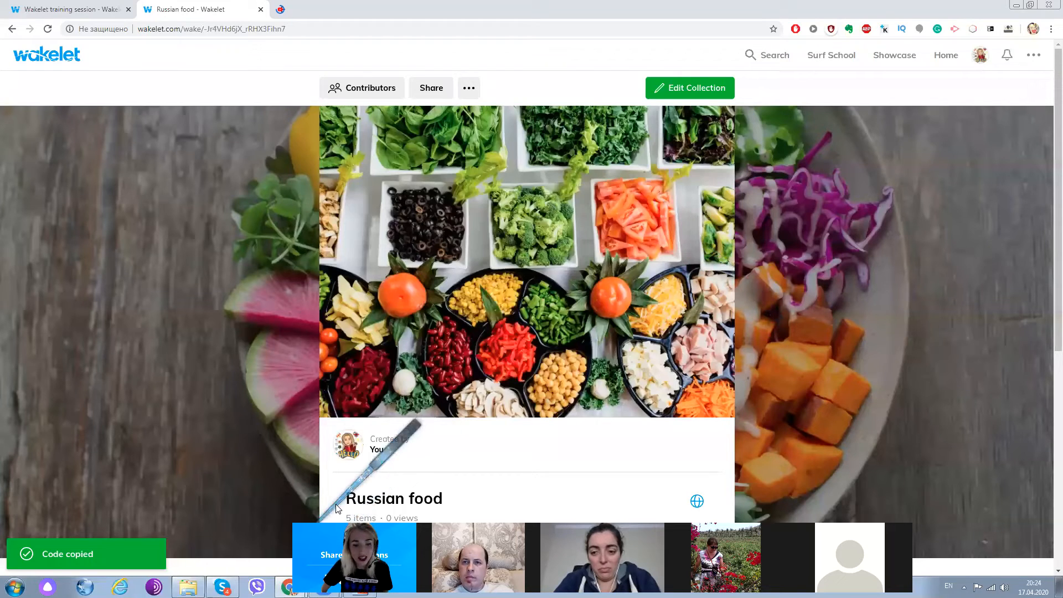
- Open wakelet.com in a new Chrome incognito window
mouse_move(325, 585)
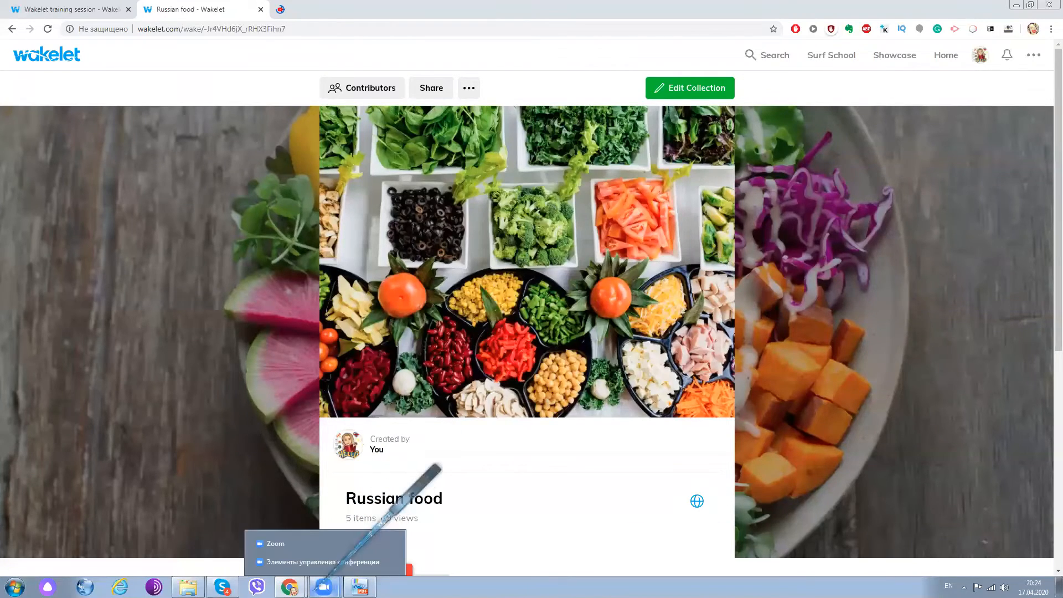
right_click(290, 587)
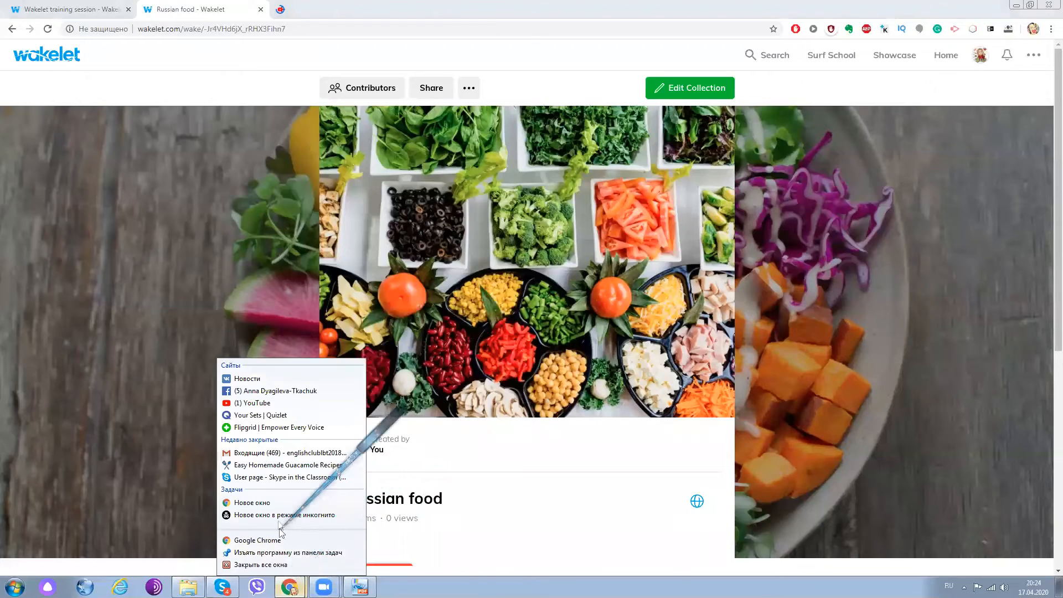
left_click(280, 515)
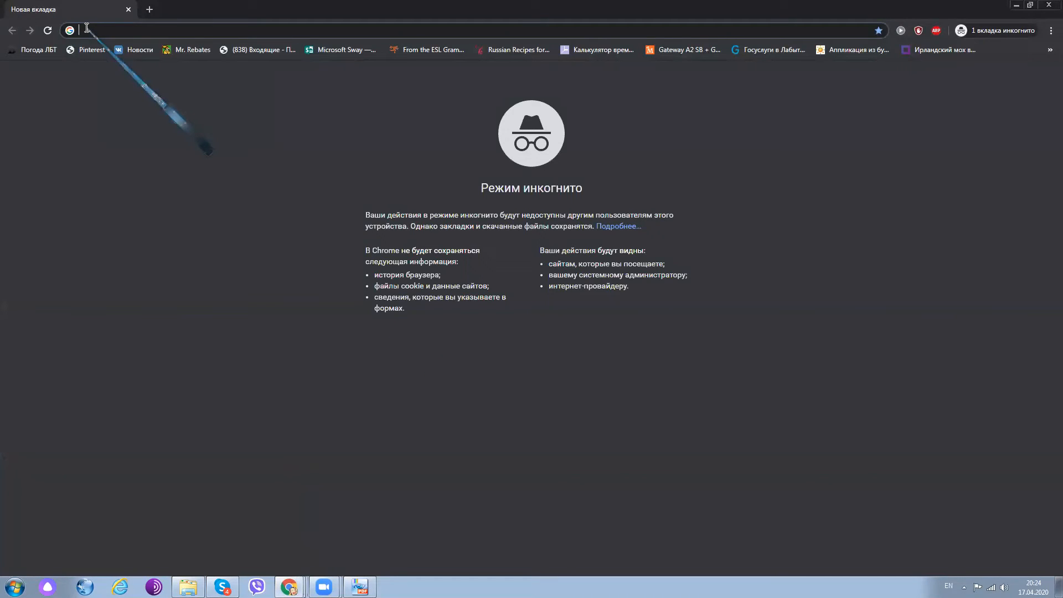
type("wa")
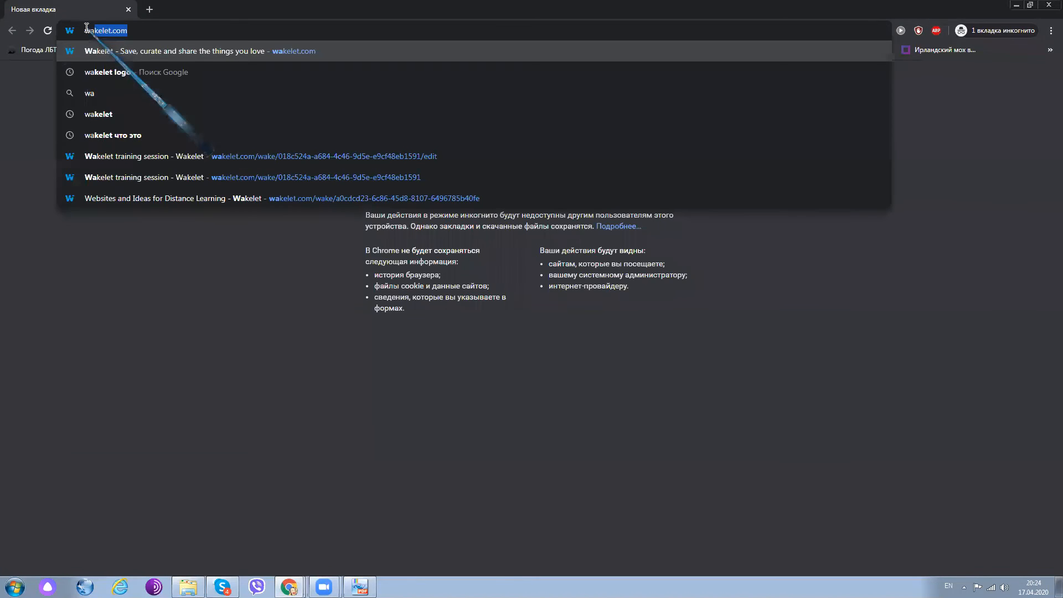
key("Return")
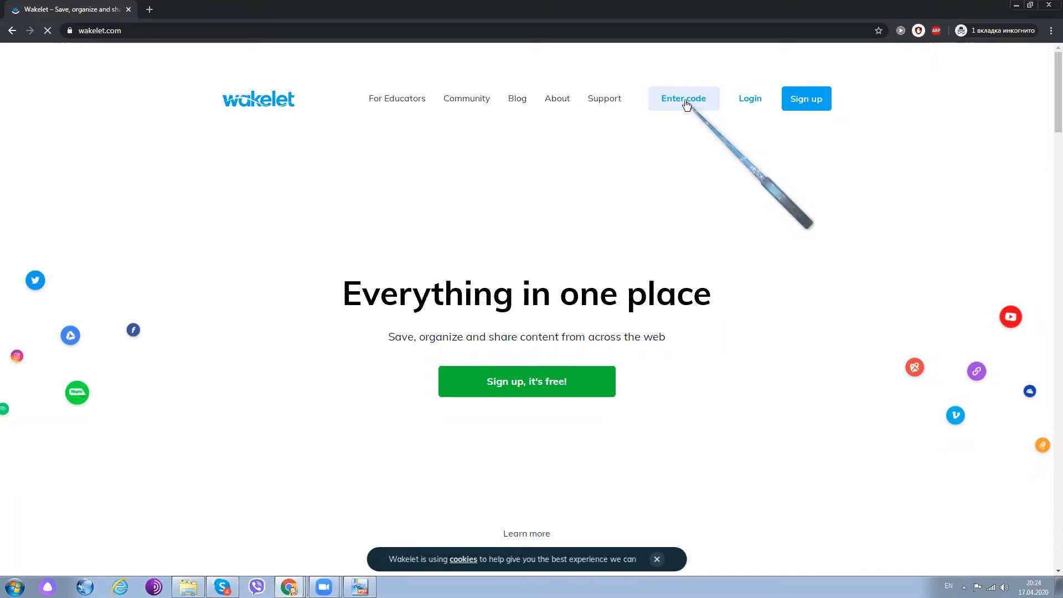
- Join the collection with the copied contributor code and add the contributor's name
left_click(662, 103)
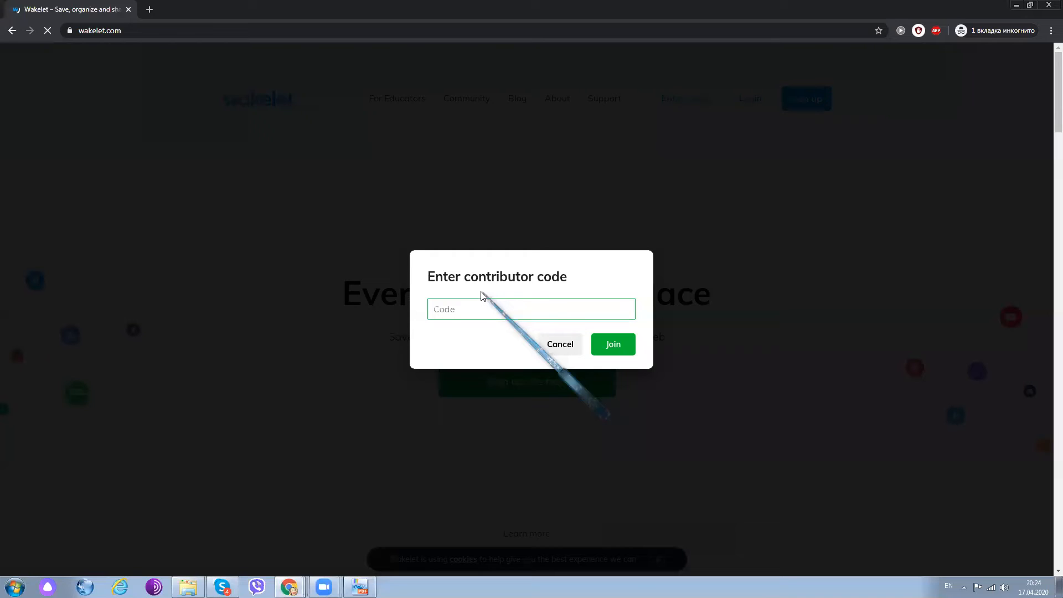
key("ctrl+v")
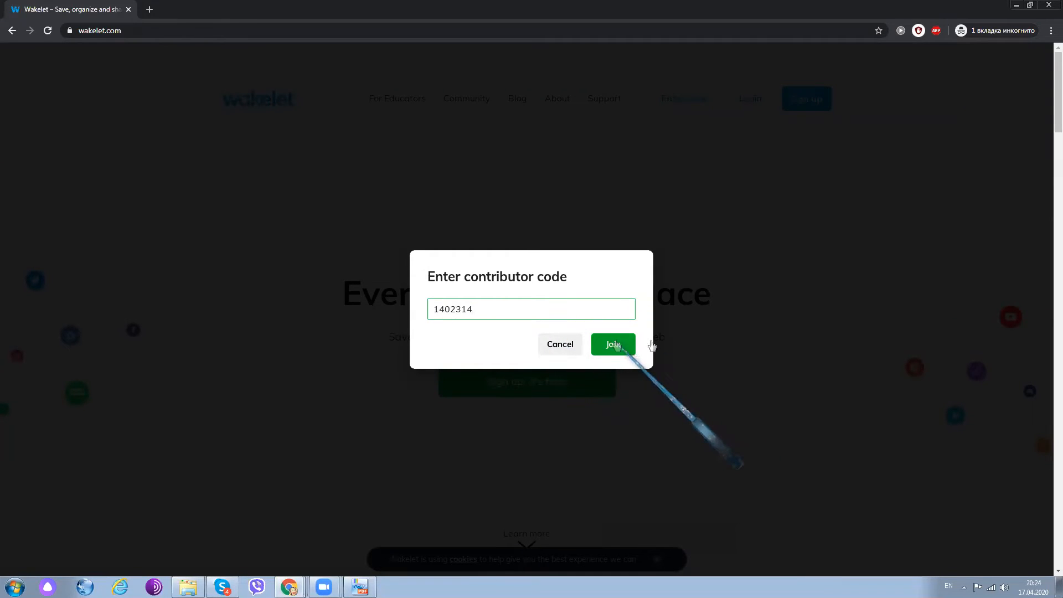
left_click(614, 344)
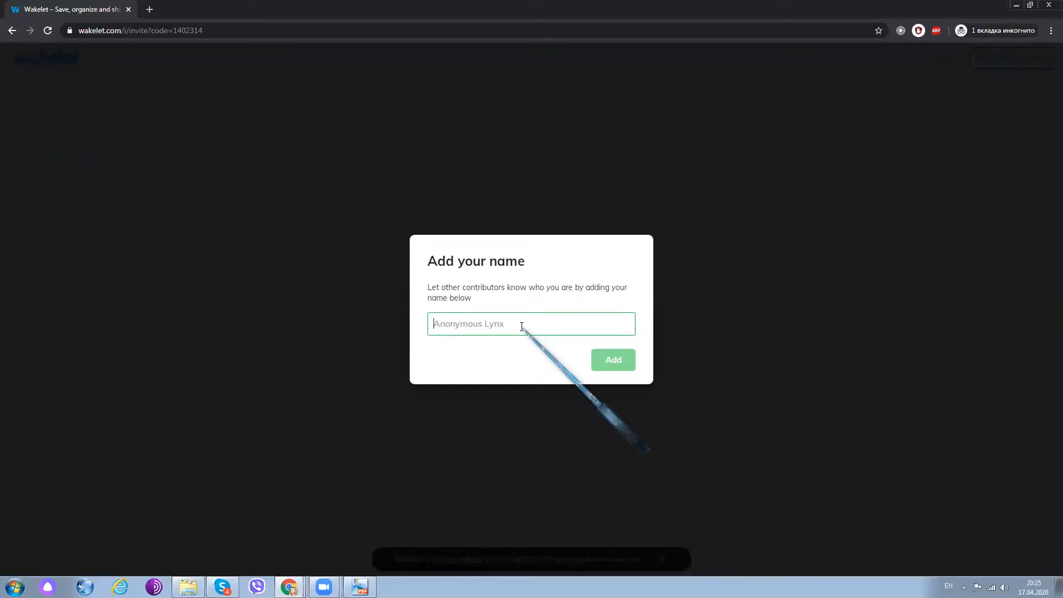
type("Anna ")
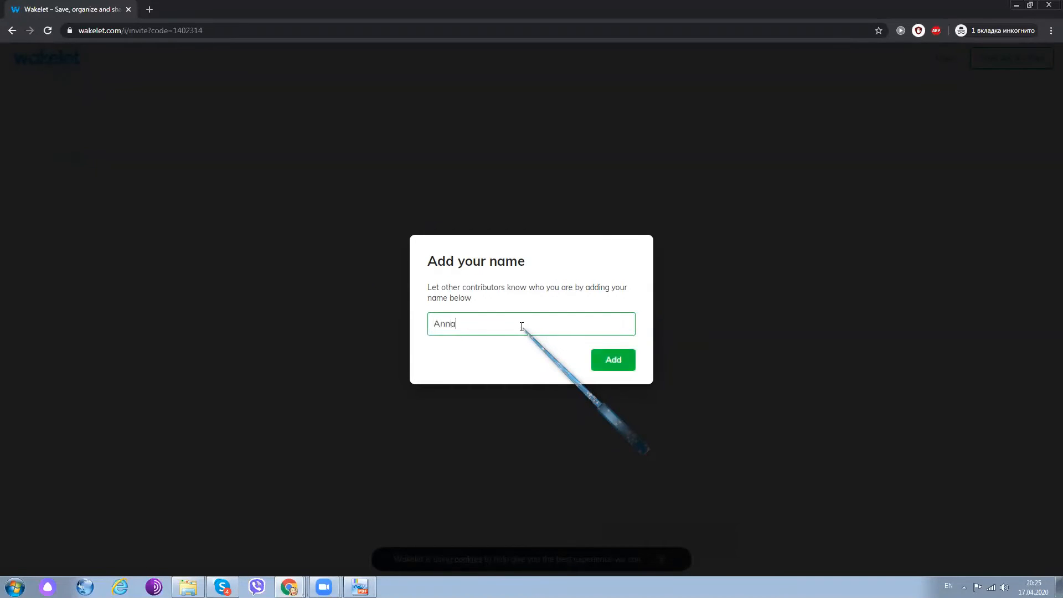
type("D")
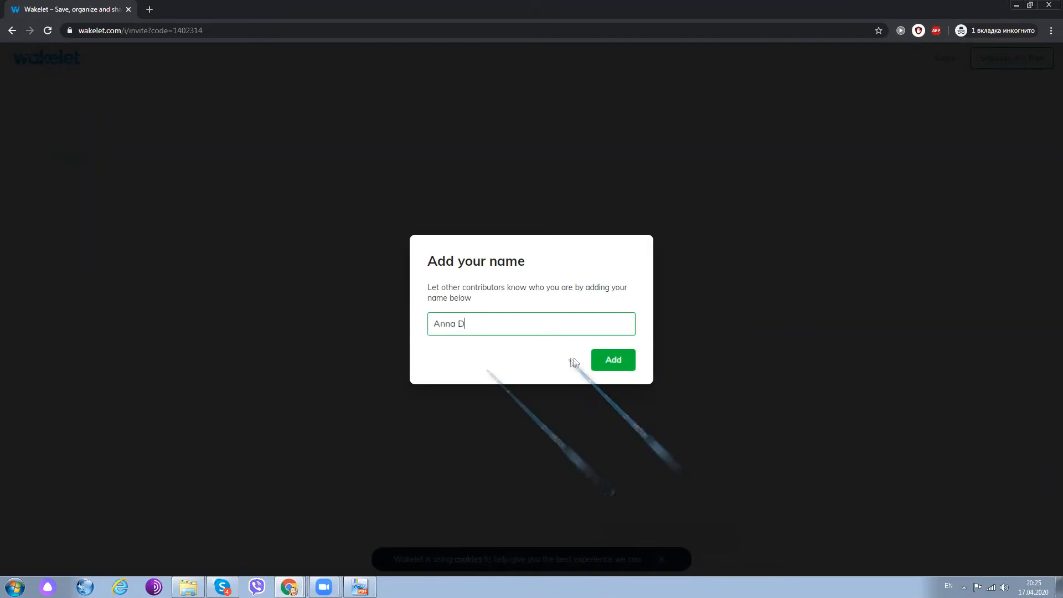
left_click(612, 360)
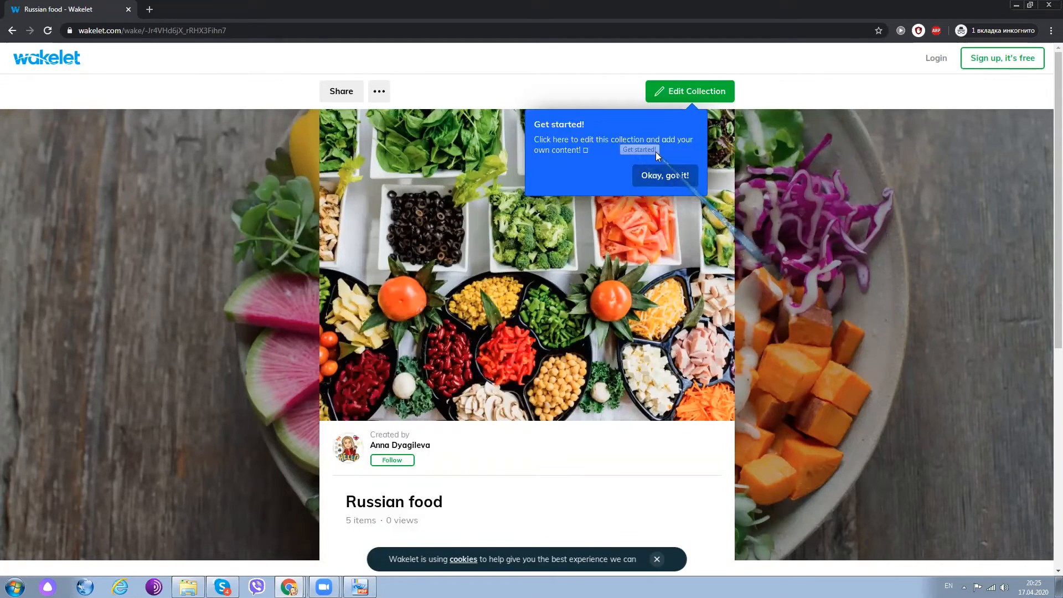
- Look over the items in the shared Russian food collection and open it for editing as the guest contributor
scroll(554, 301, "down", 6)
scroll(402, 287, "up", 3)
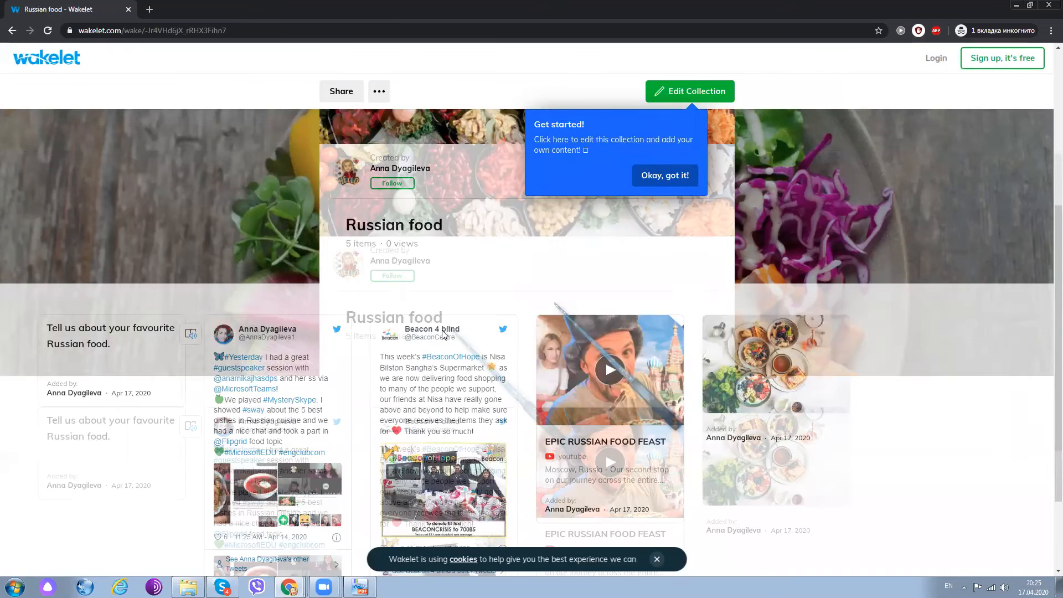
scroll(615, 299, "up", 2)
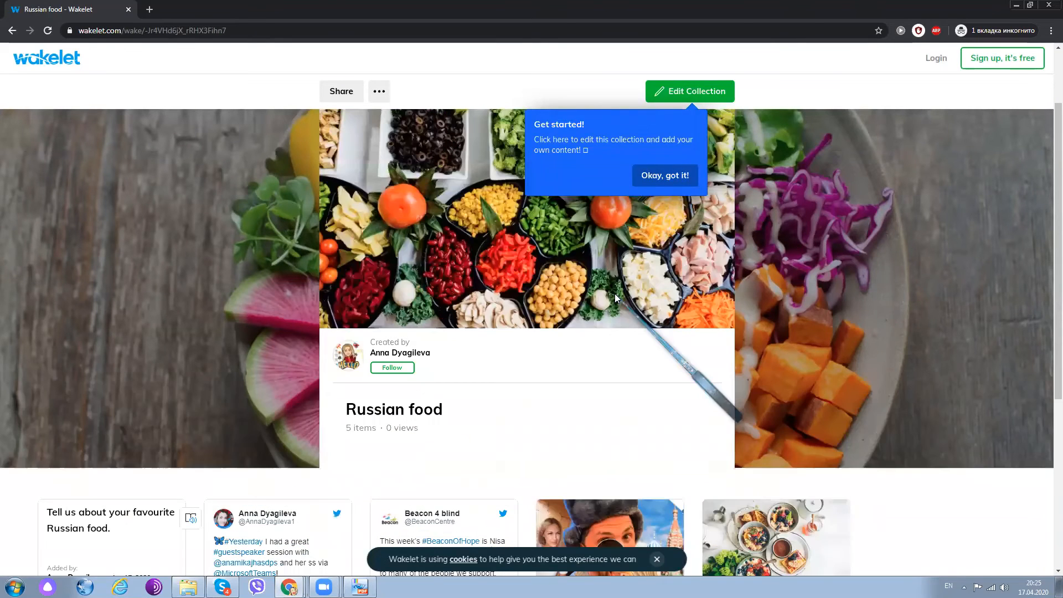
scroll(615, 297, "up", 2)
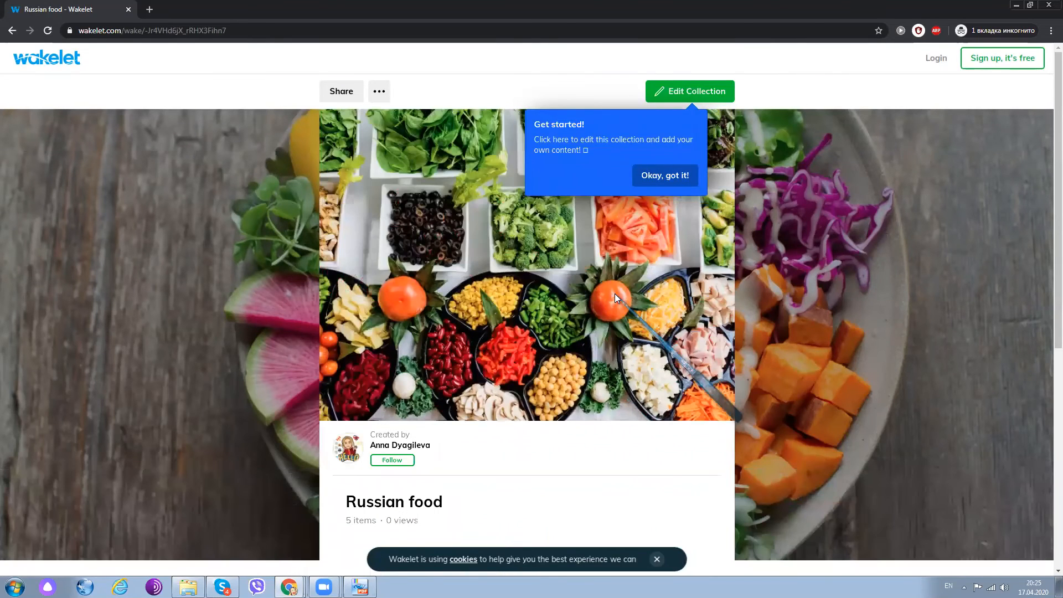
scroll(617, 287, "down", 6)
scroll(617, 286, "up", 3)
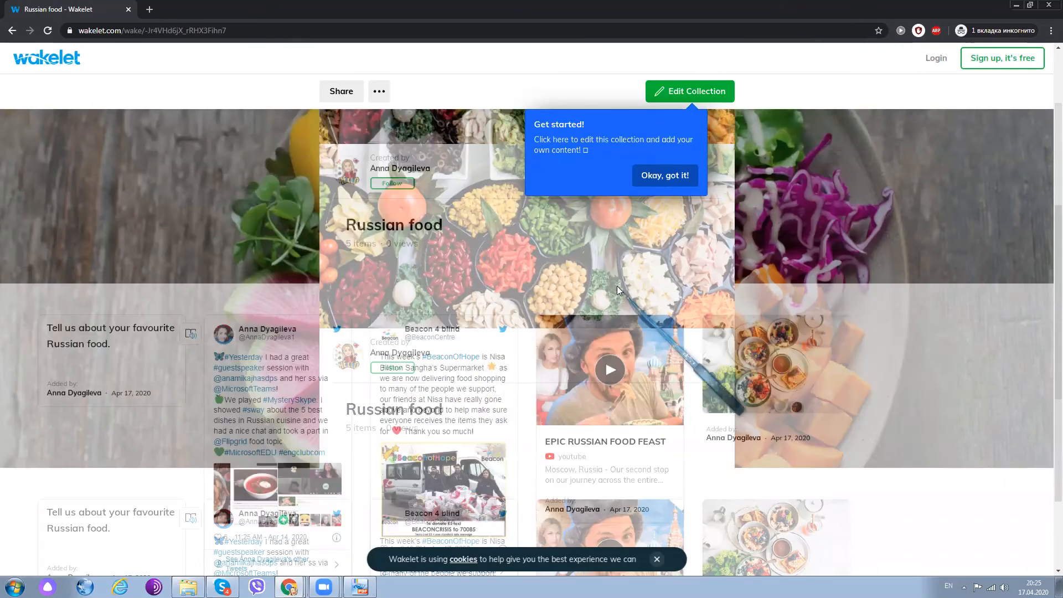
left_click(670, 91)
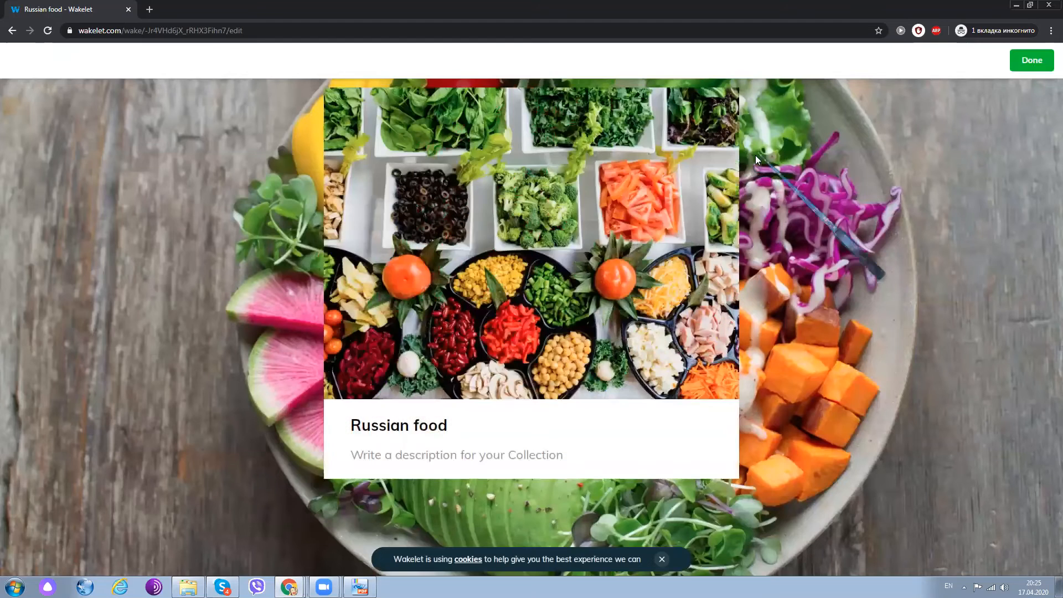
scroll(502, 325, "down", 2)
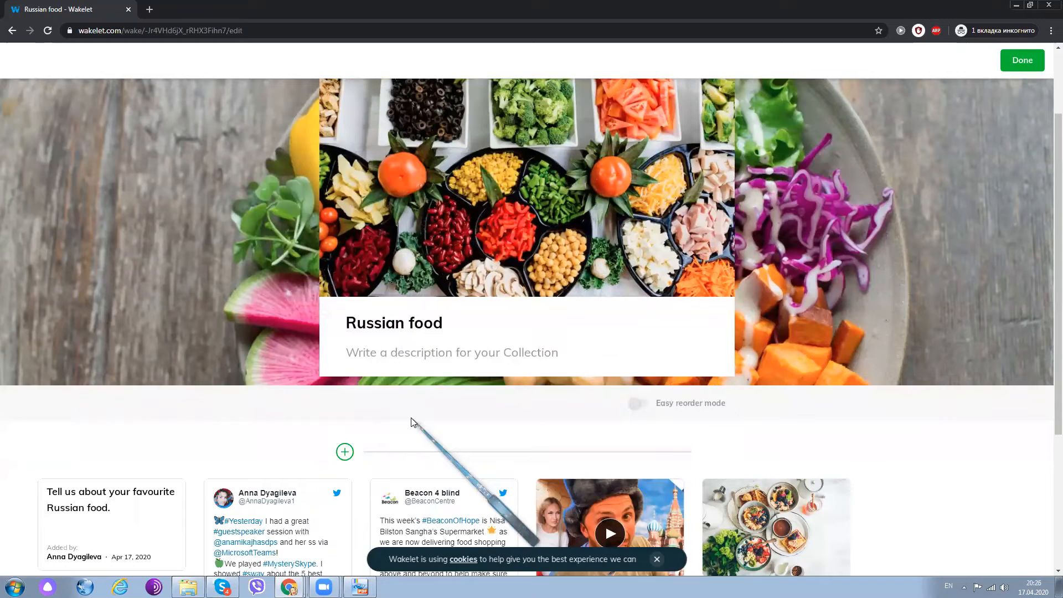
- Add a nested collection titled "Russian food" as a new item in the shared Russian food collection
left_click(346, 452)
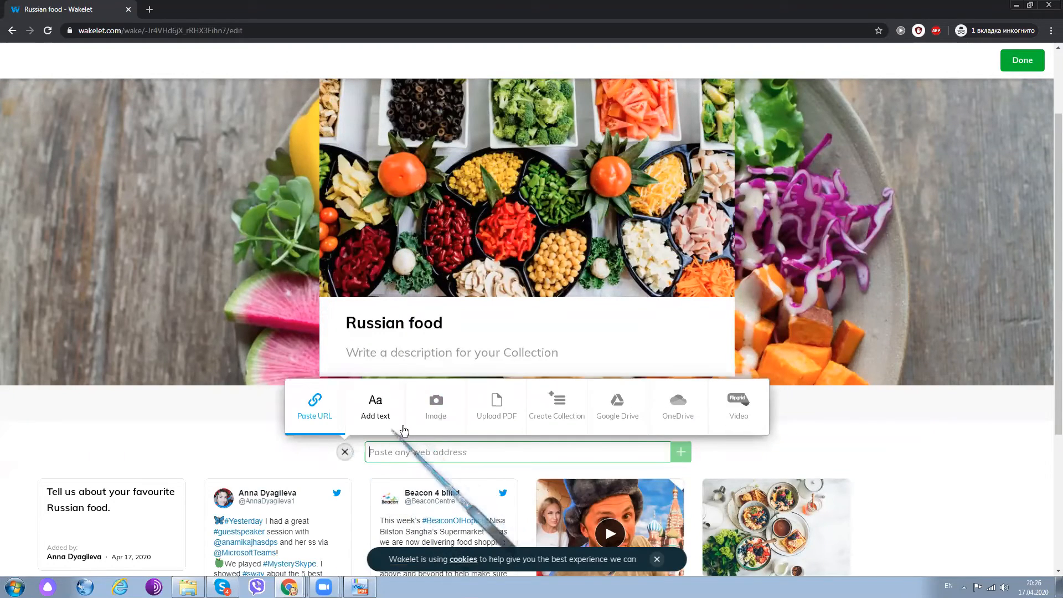
left_click(558, 412)
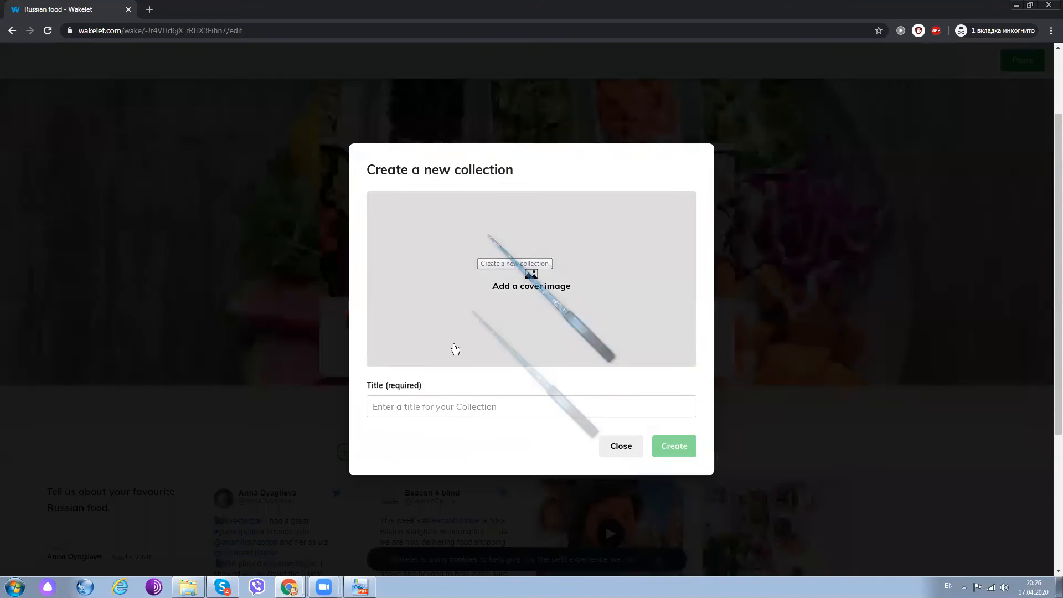
left_click(427, 408)
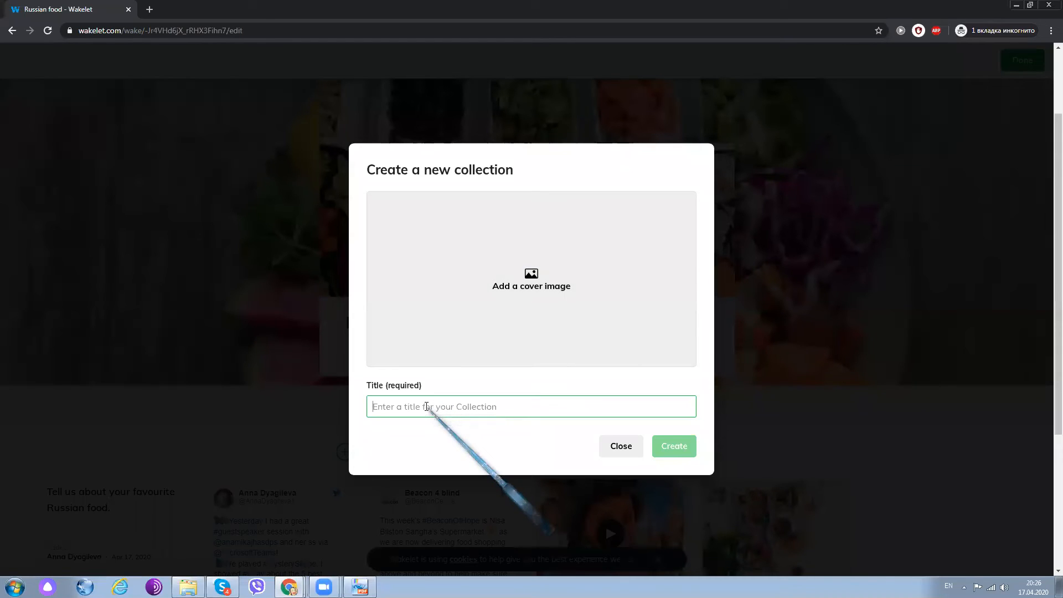
type("Russian food")
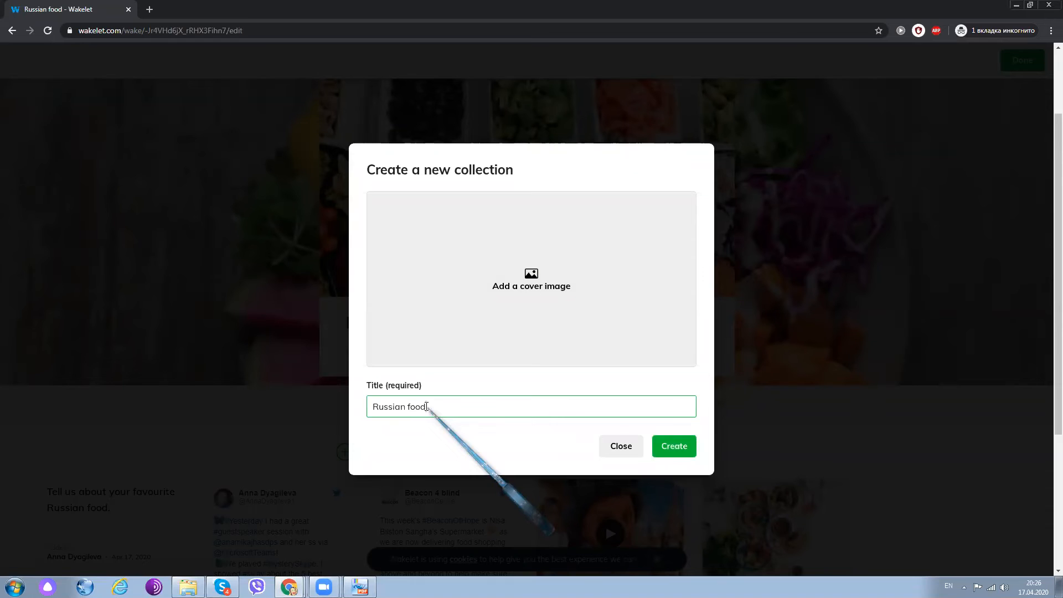
left_click(667, 446)
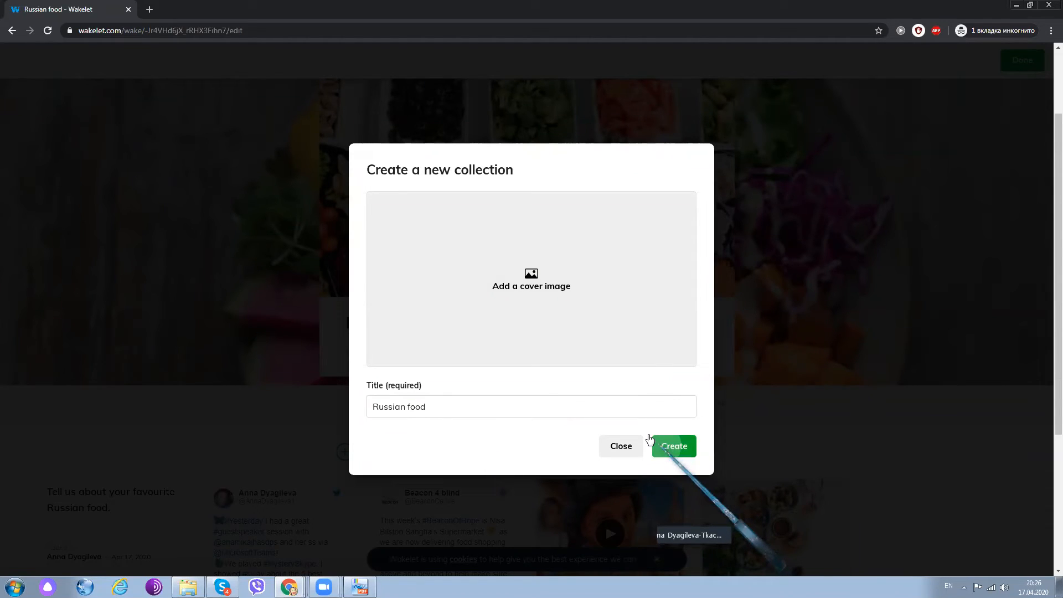
left_click(654, 441)
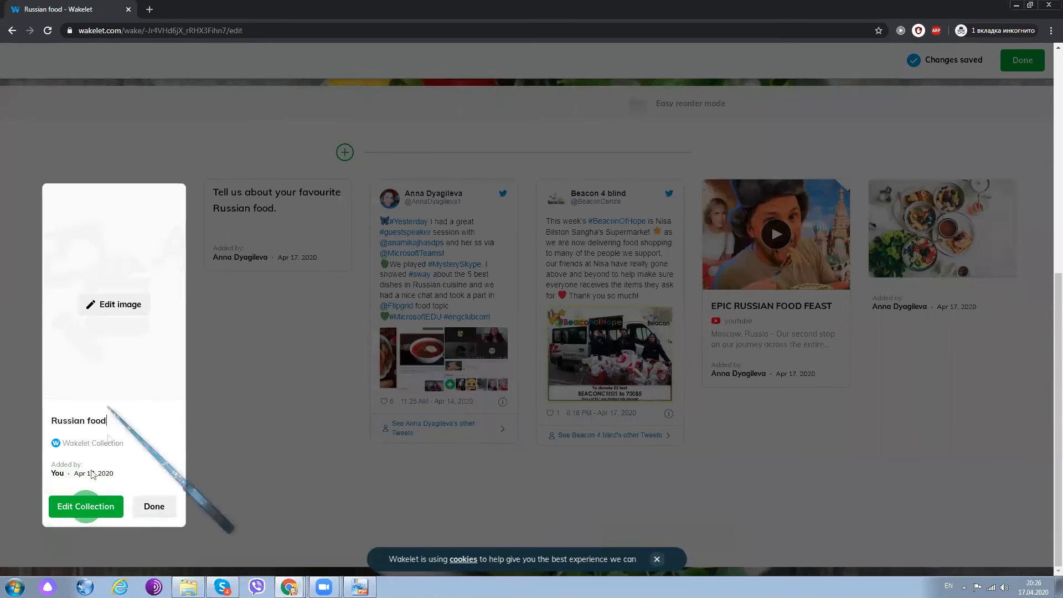
- Edit the nested collection, giving it the breakfast bowls and waffles cover from an Unsplash search for "food", and finish editing
left_click(94, 507)
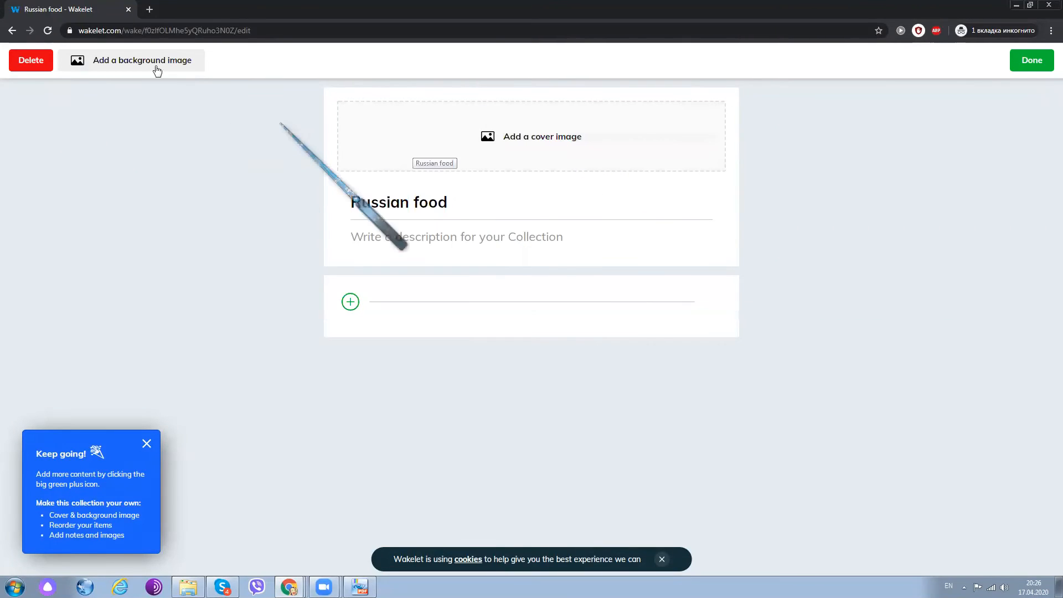
left_click(521, 191)
left_click(517, 188)
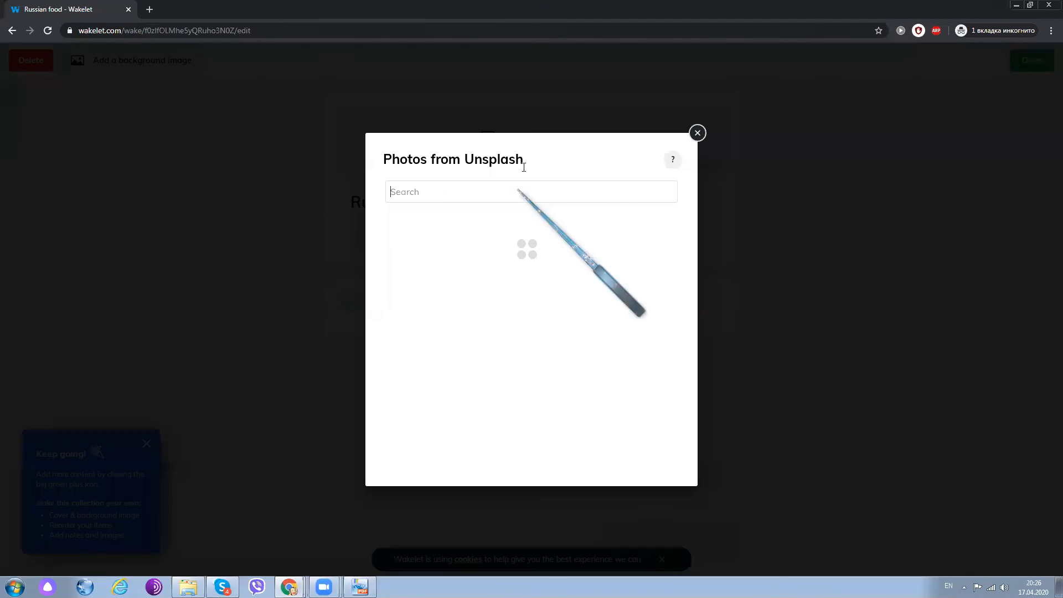
type("food")
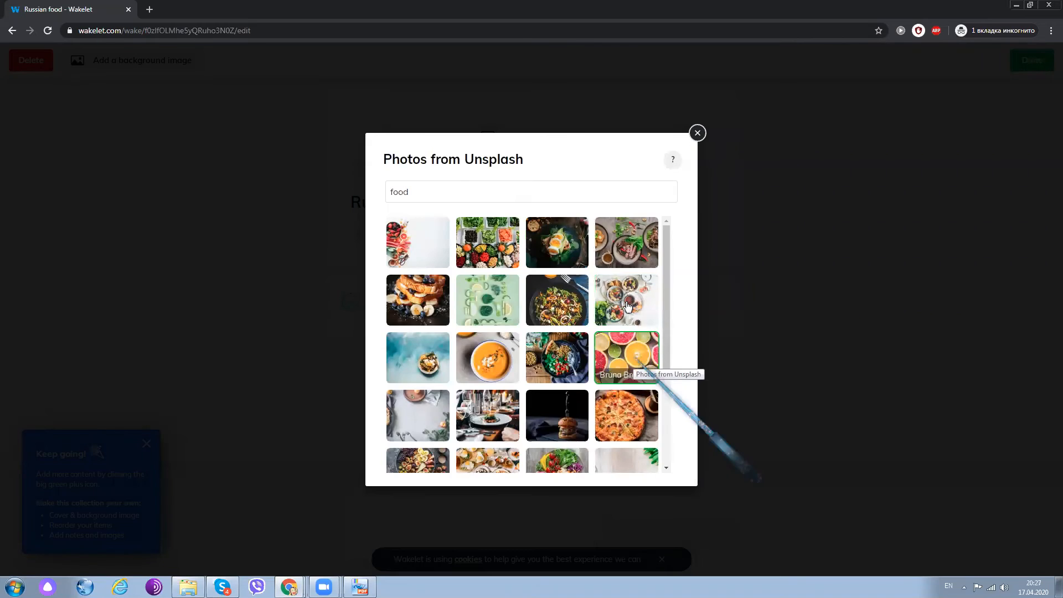
left_click(627, 299)
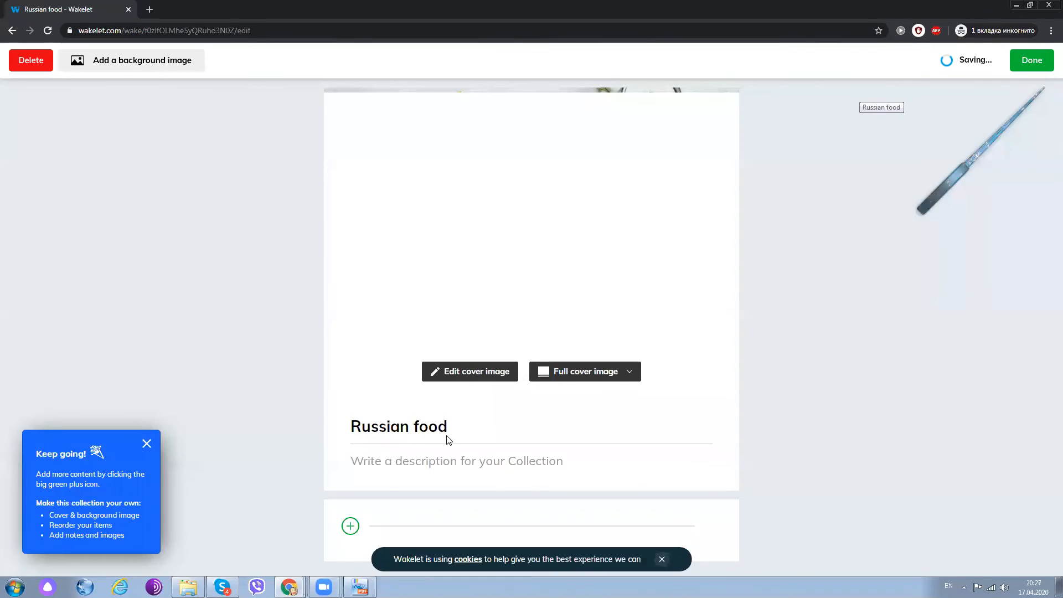
left_click(352, 525)
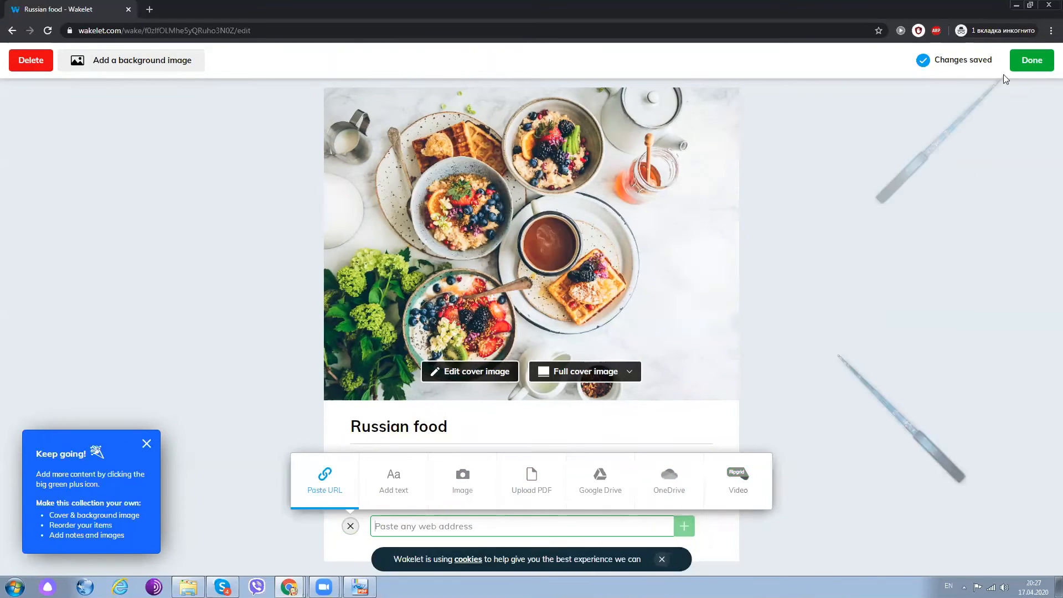
left_click(1024, 67)
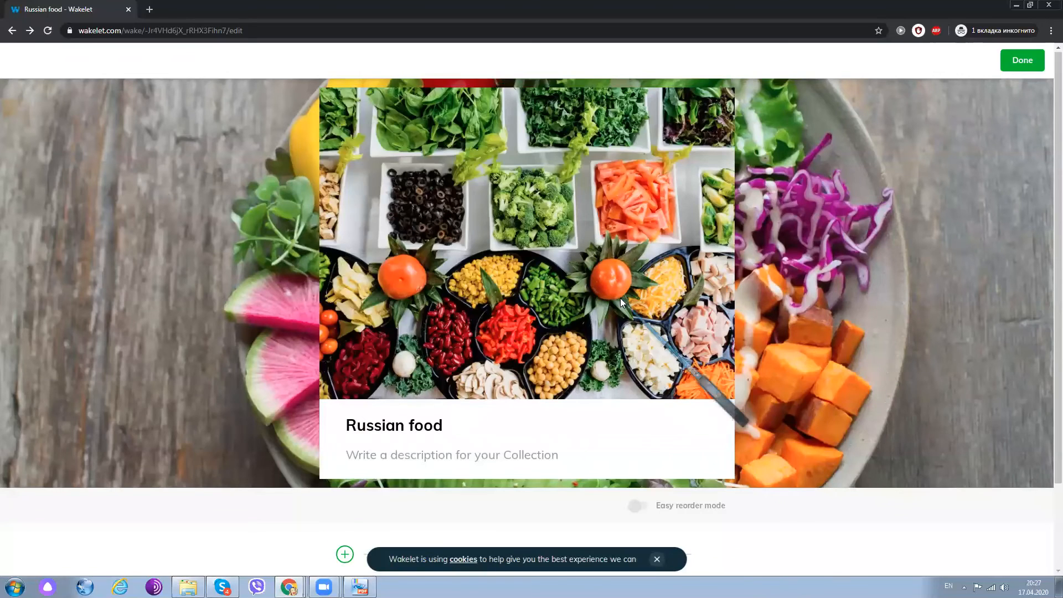
- Upload the blue training session picture from the WAKELET folder as the image of the nested Russian food card and save it
scroll(336, 372, "down", 5)
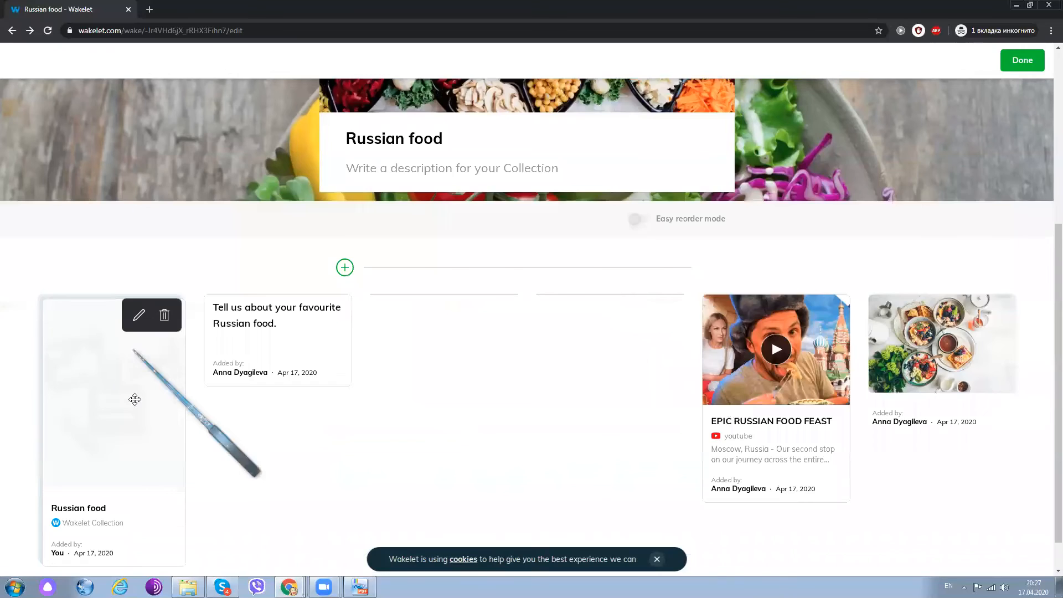
scroll(134, 398, "down", 1)
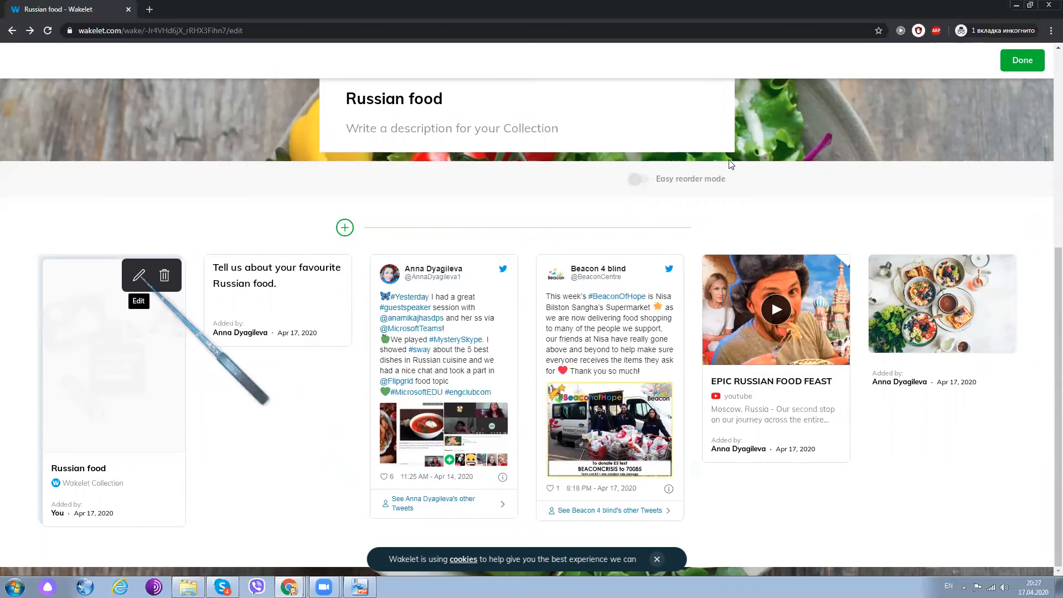
scroll(476, 195, "up", 5)
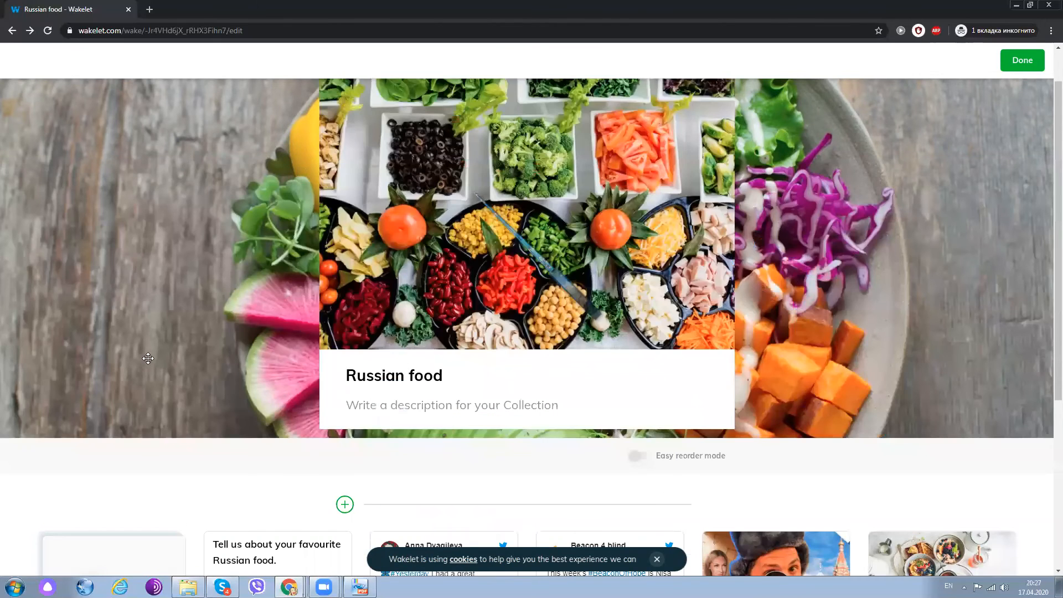
scroll(147, 359, "down", 3)
scroll(142, 285, "down", 2)
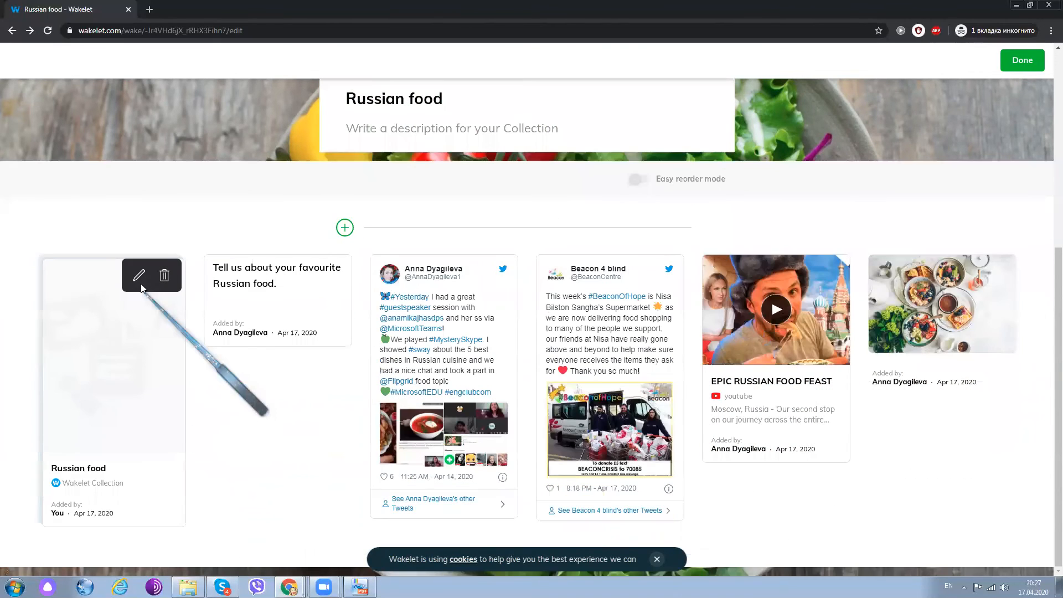
left_click(102, 375)
left_click(102, 373)
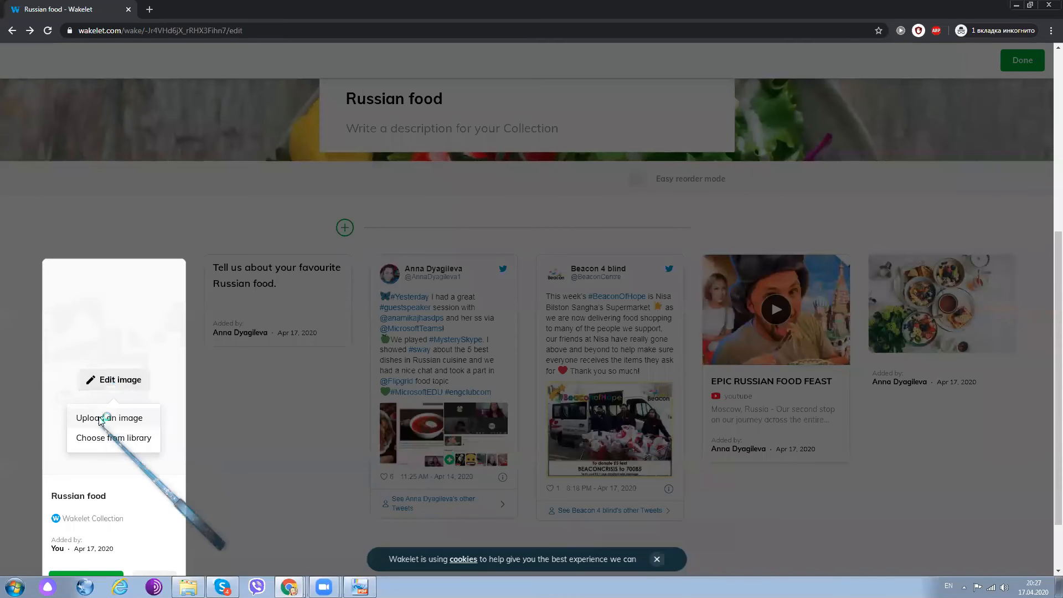
left_click(102, 420)
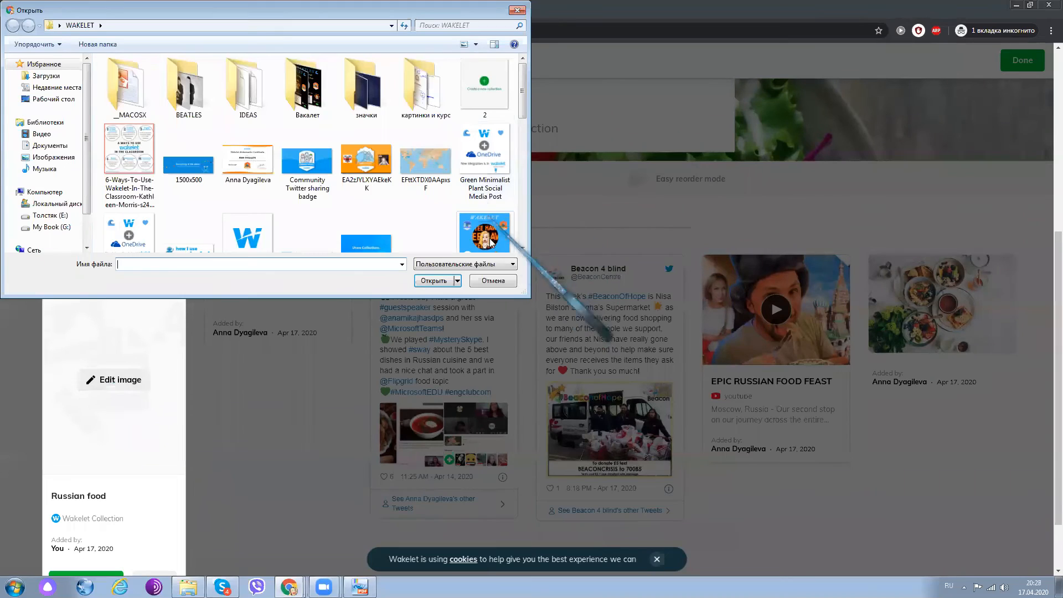
left_click(485, 234)
left_click(437, 280)
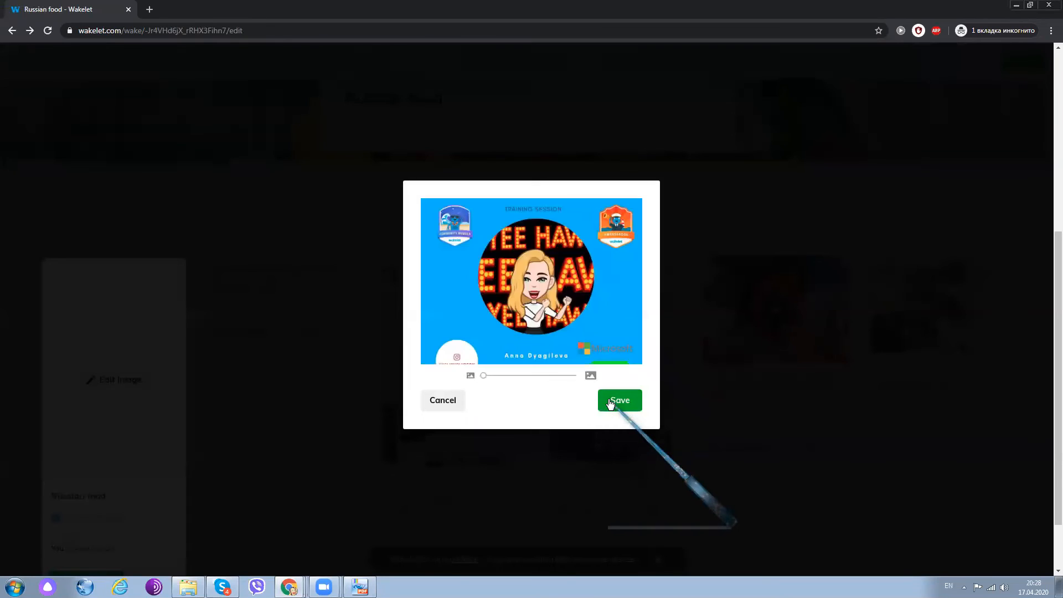
left_click(610, 402)
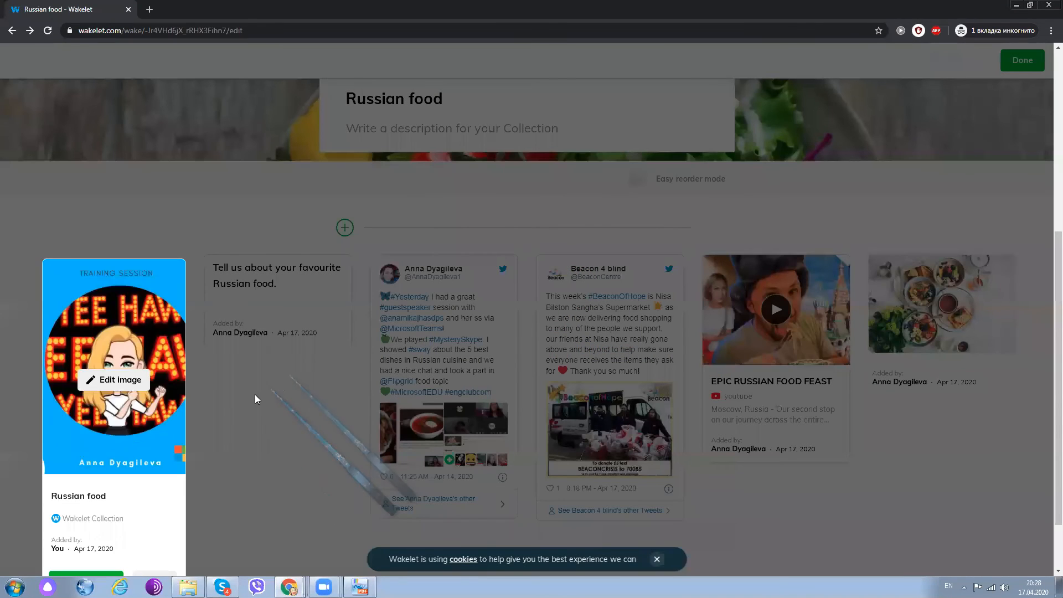
- Examine the nested collection card with its new image alongside the other items in the shared collection
scroll(179, 361, "down", 1)
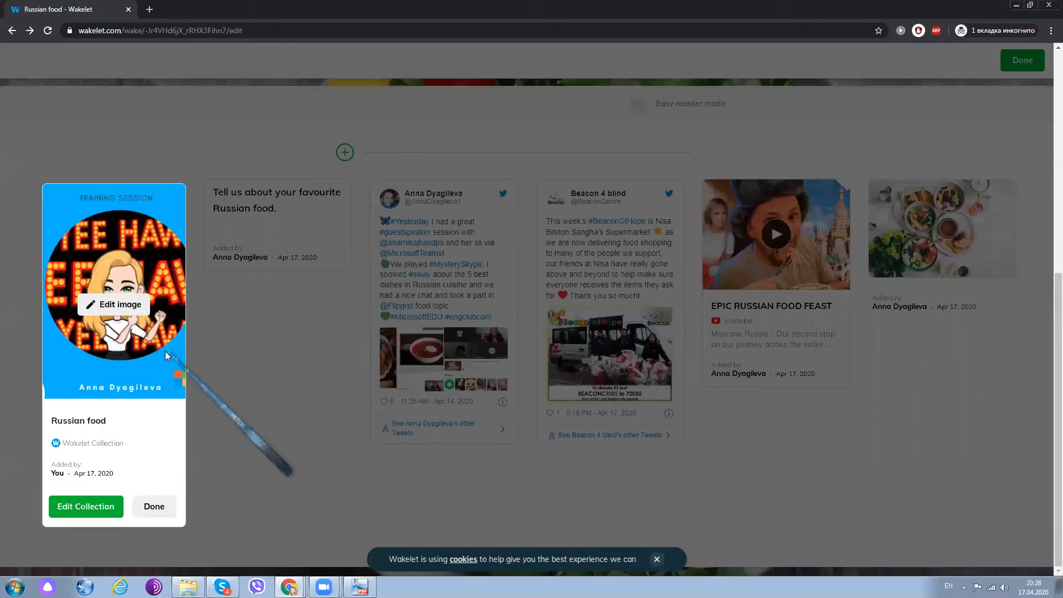
scroll(164, 354, "up", 2)
scroll(163, 356, "down", 1)
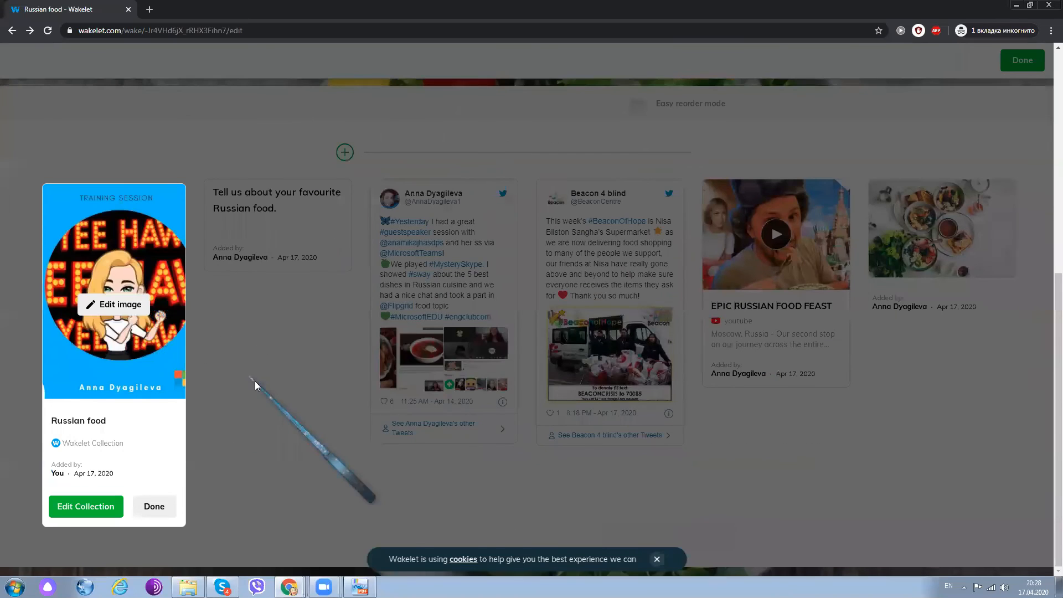
scroll(345, 348, "up", 6)
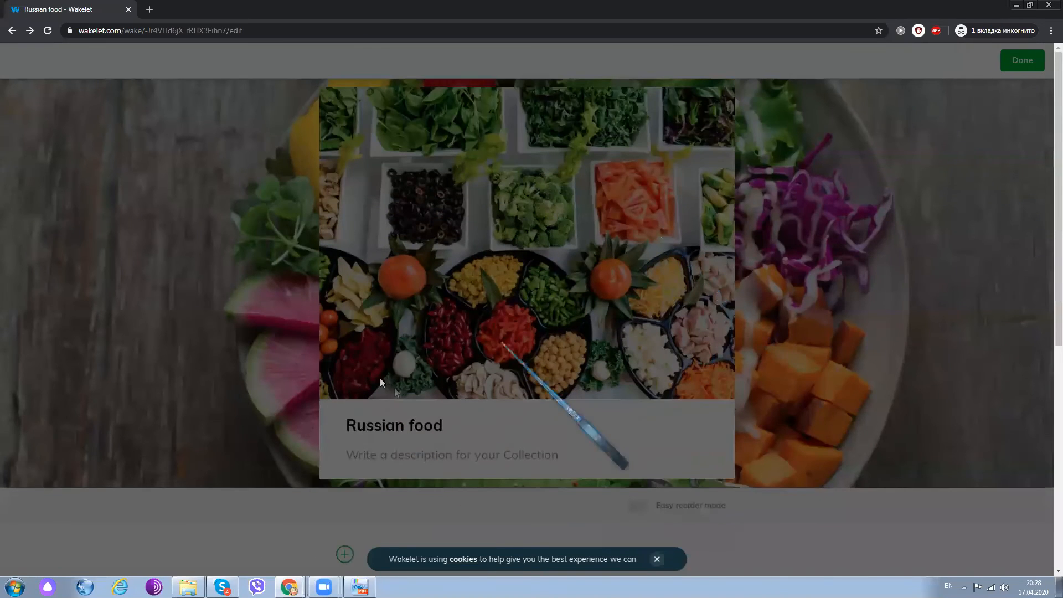
scroll(394, 388, "down", 7)
scroll(149, 337, "up", 2)
scroll(146, 349, "down", 2)
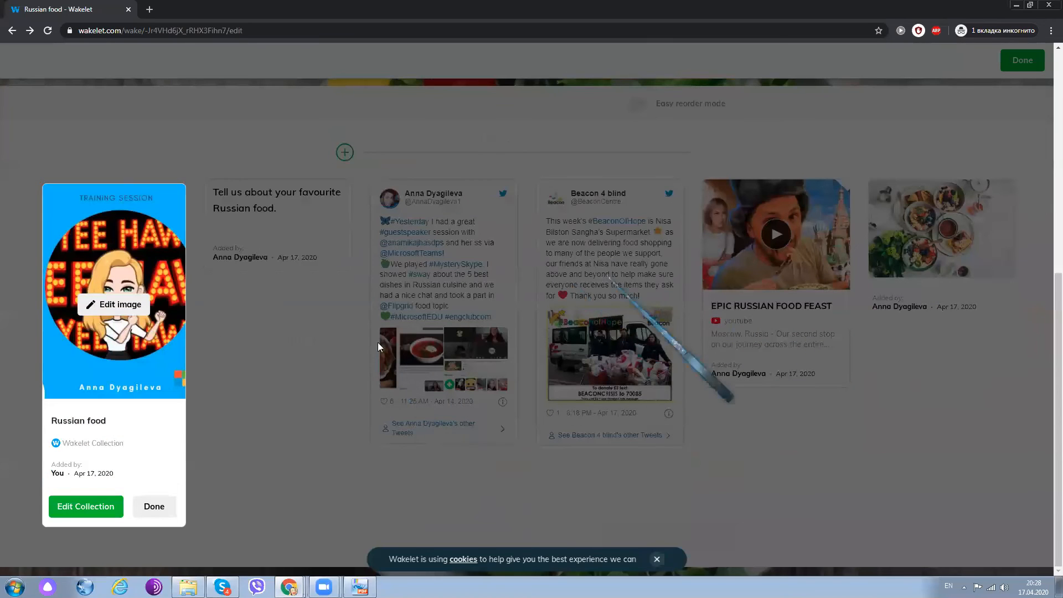
scroll(366, 387, "up", 5)
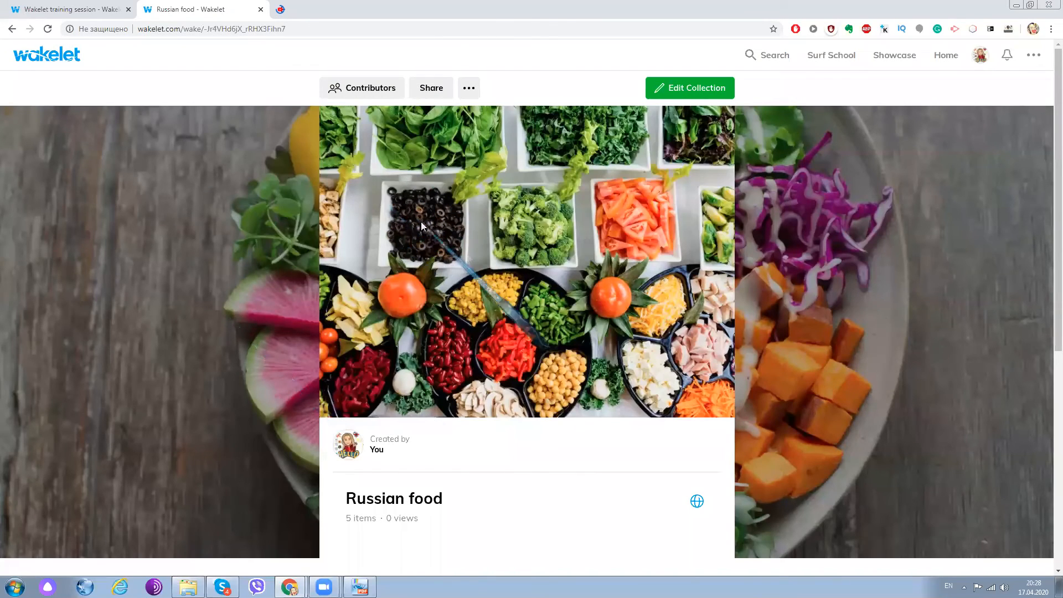
- Switch to the owner's browser window and check the Russian food collection for the item added by the contributor
scroll(421, 222, "down", 6)
scroll(132, 120, "down", 2)
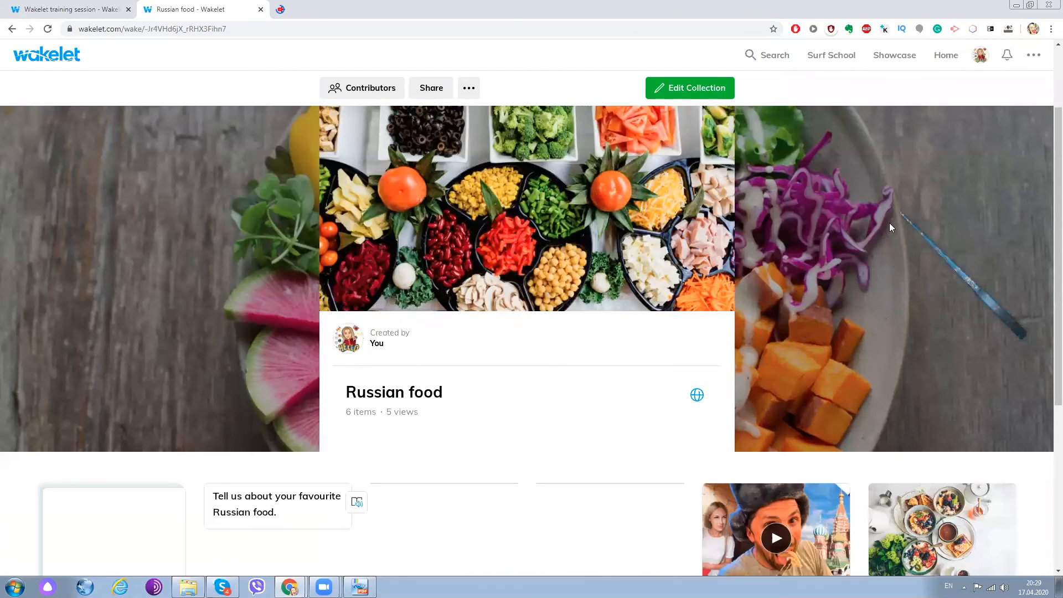
scroll(889, 222, "down", 5)
scroll(807, 288, "up", 3)
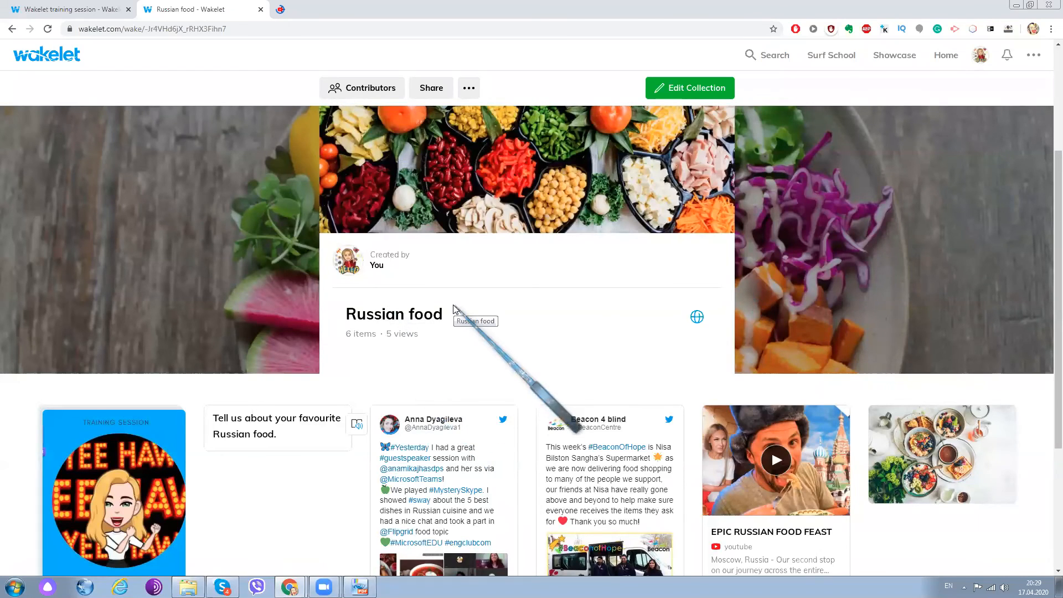
scroll(452, 307, "down", 4)
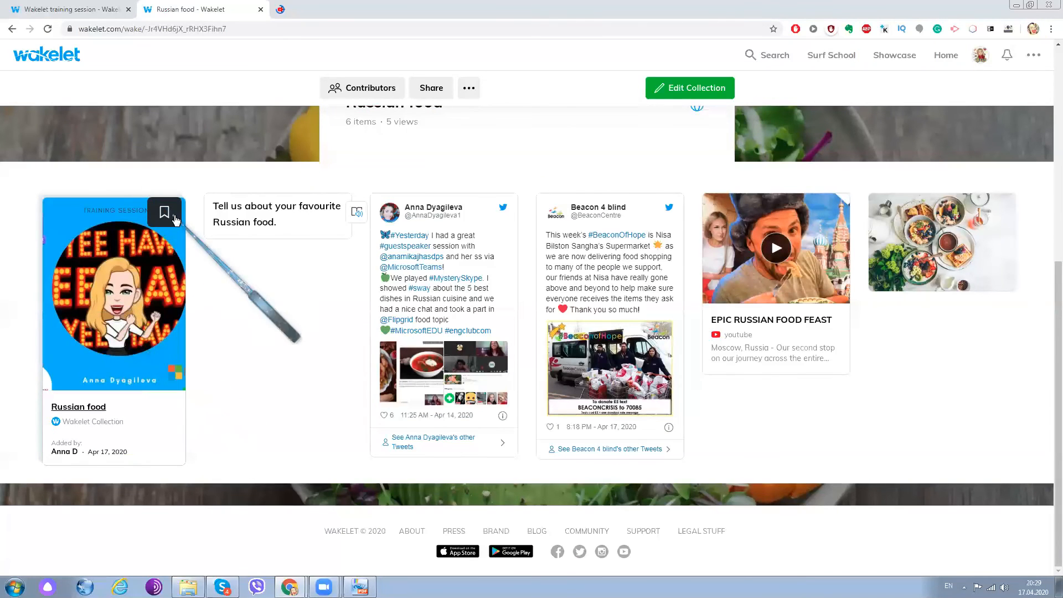
scroll(458, 259, "up", 5)
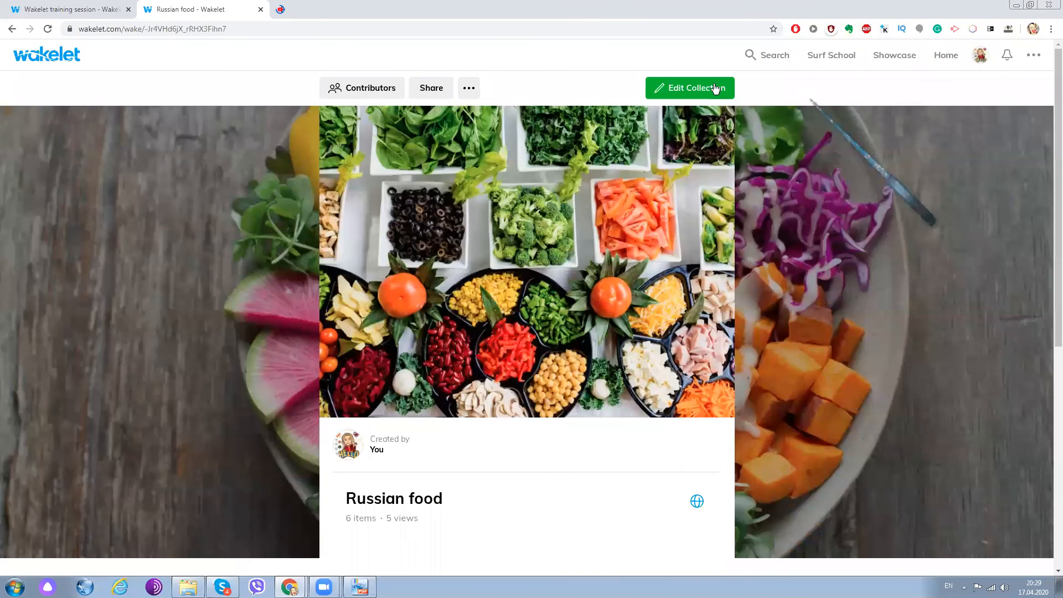
- Review the collection's sharing options and its contributor invitation options, closing each dialog
left_click(444, 91)
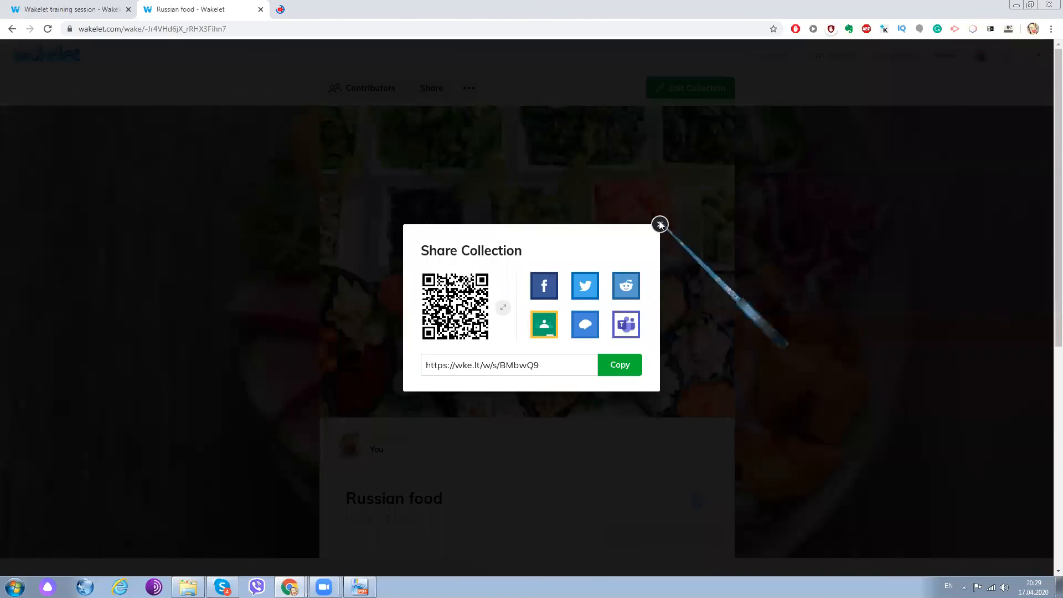
left_click(295, 93)
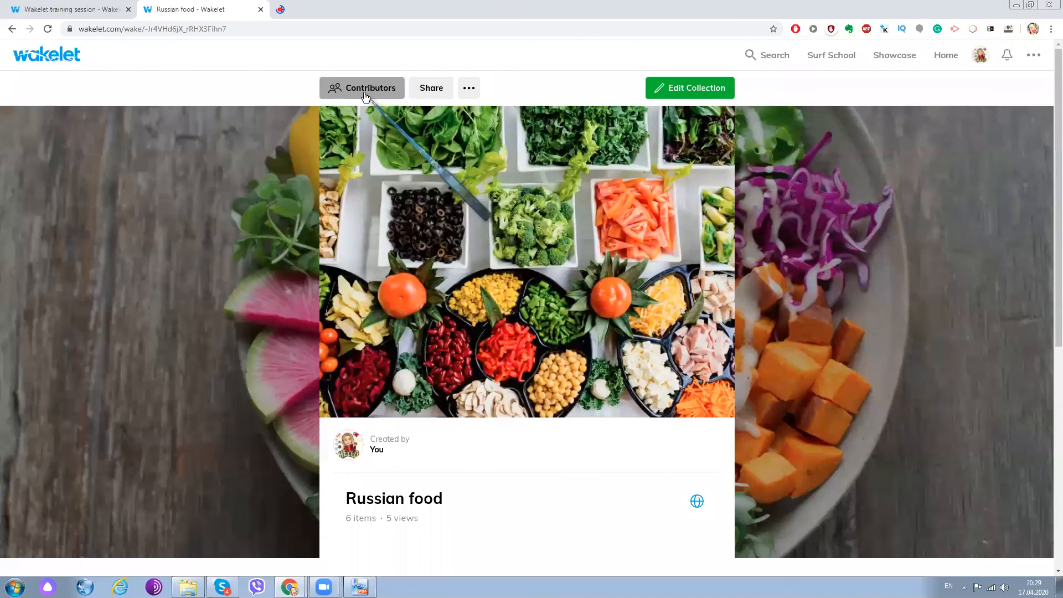
left_click(360, 93)
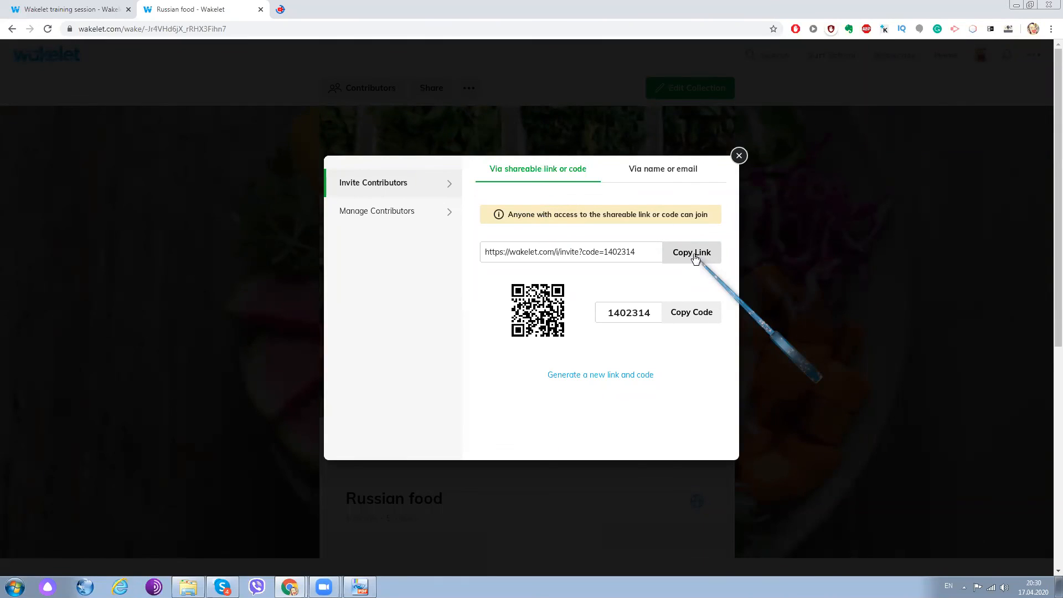
left_click(740, 156)
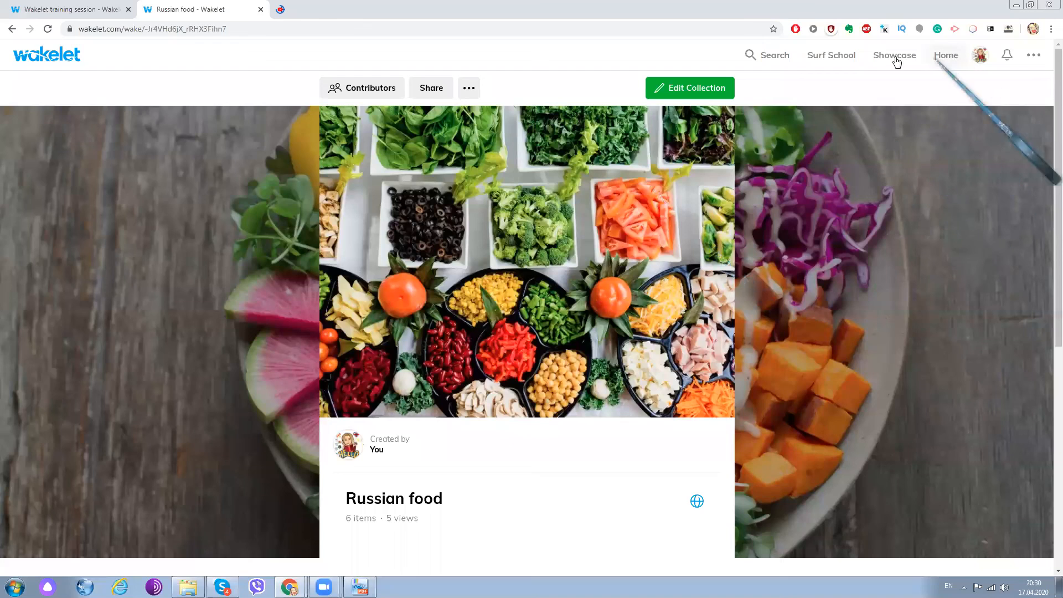
- Preview the Notify on Twitter message for the collection with the first quoted author selected, and cancel without sending it
left_click(469, 93)
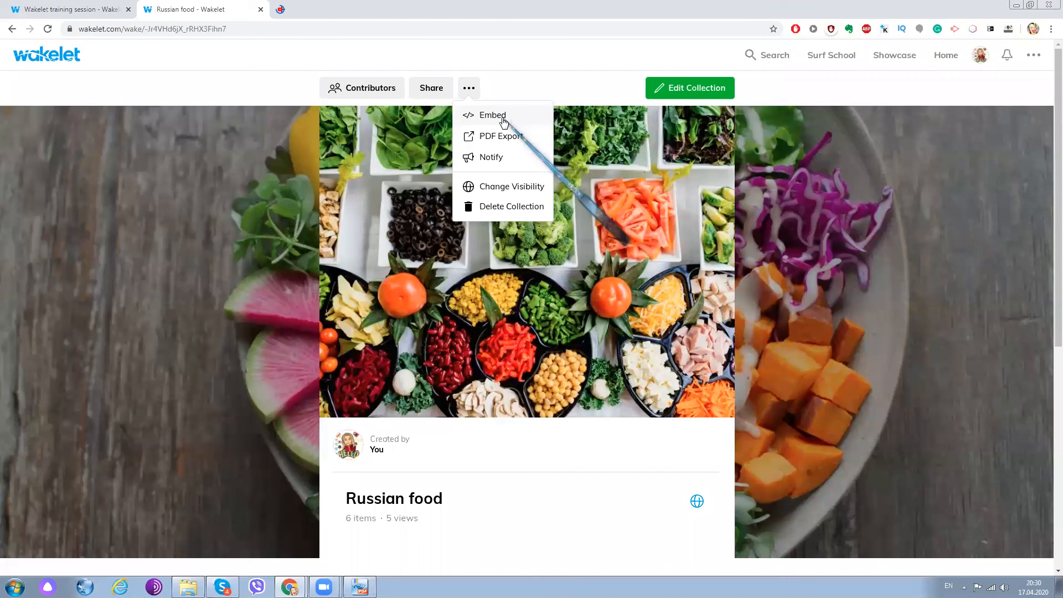
left_click(495, 157)
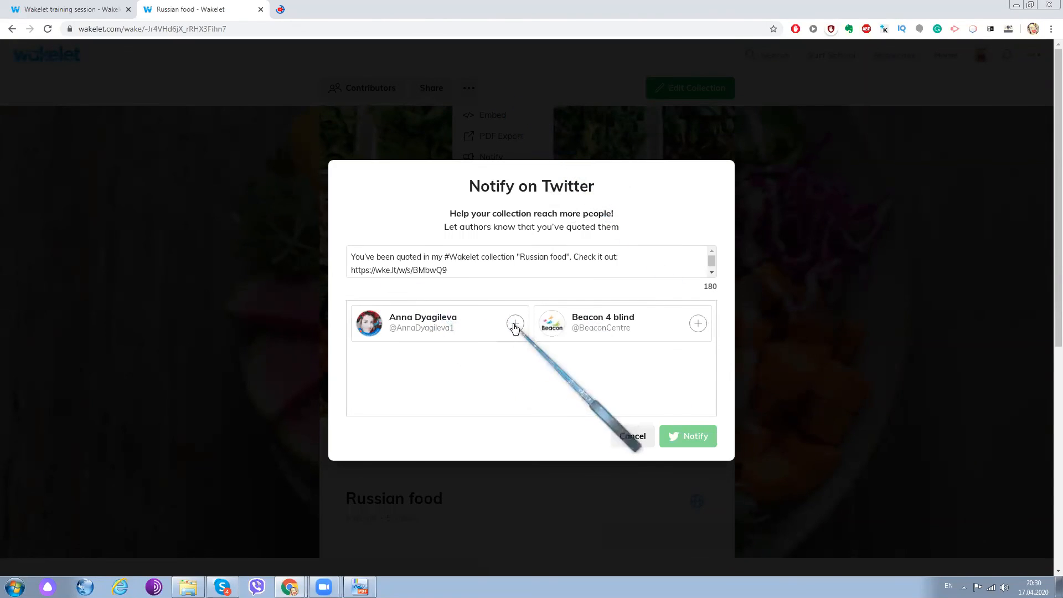
left_click(515, 327)
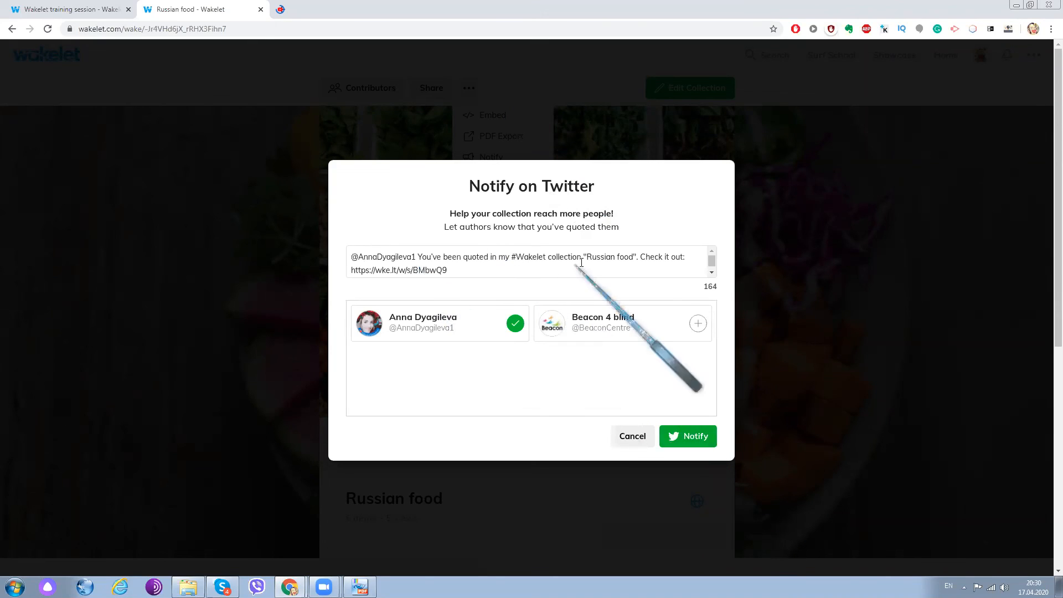
left_click(633, 436)
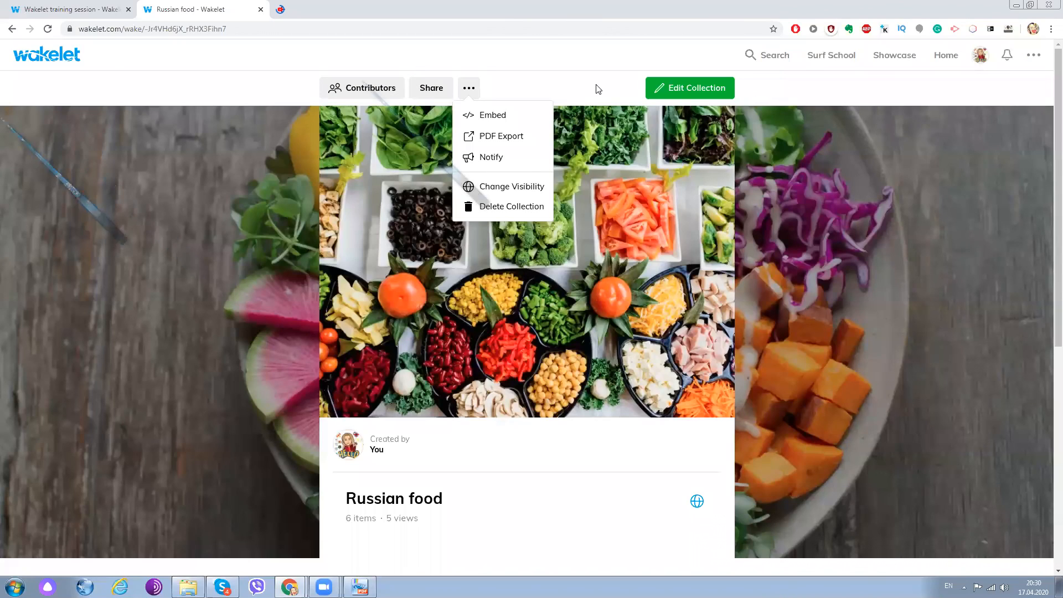
- Save the Russian food collection's visibility as Public
left_click(496, 191)
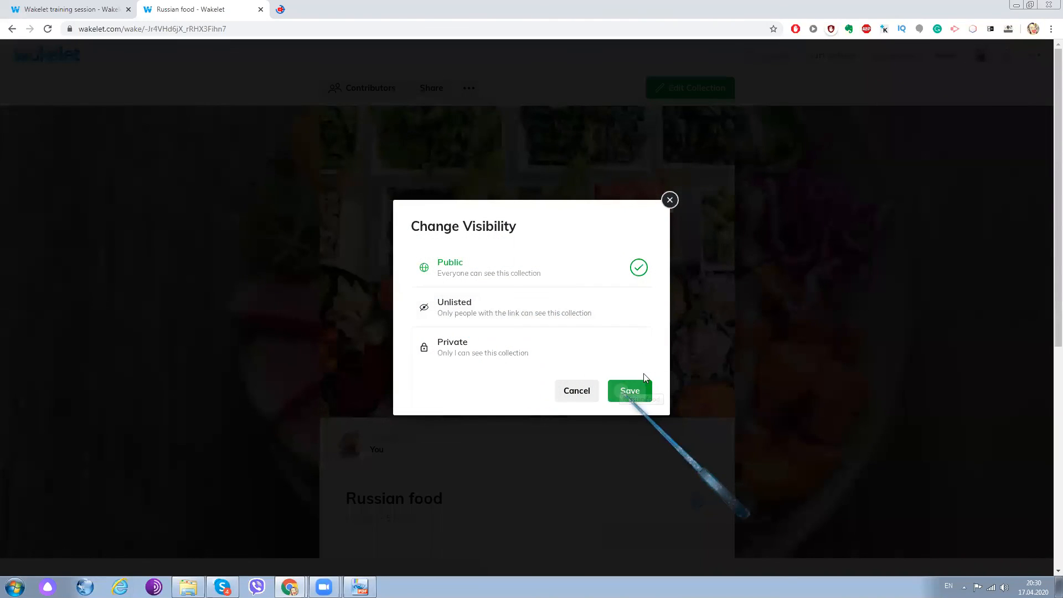
left_click(629, 390)
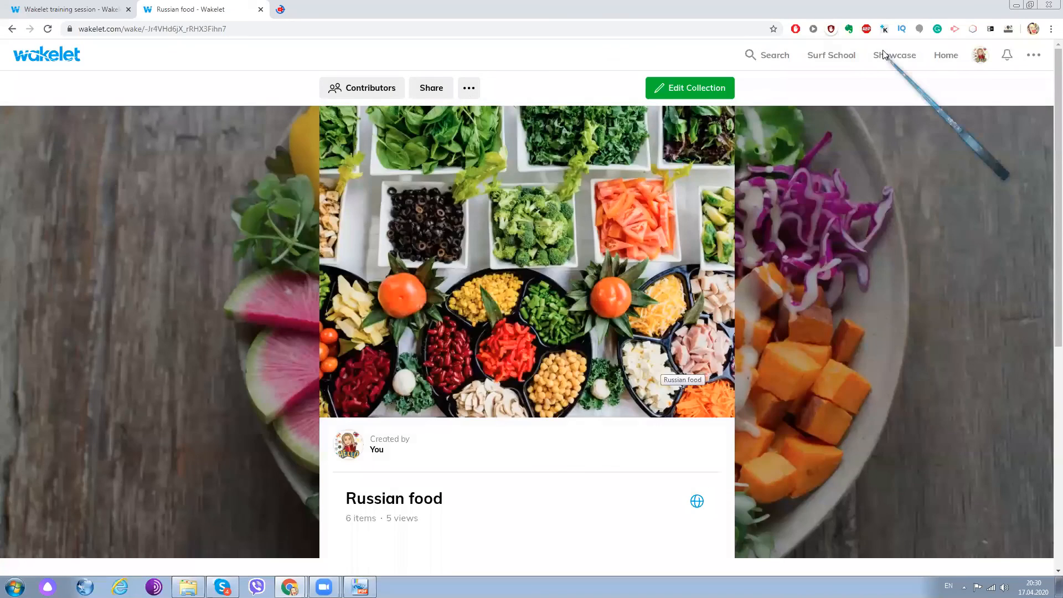
- Open the owner's profile page, look through its grouped collections, and view the profile's sharing options
left_click(979, 57)
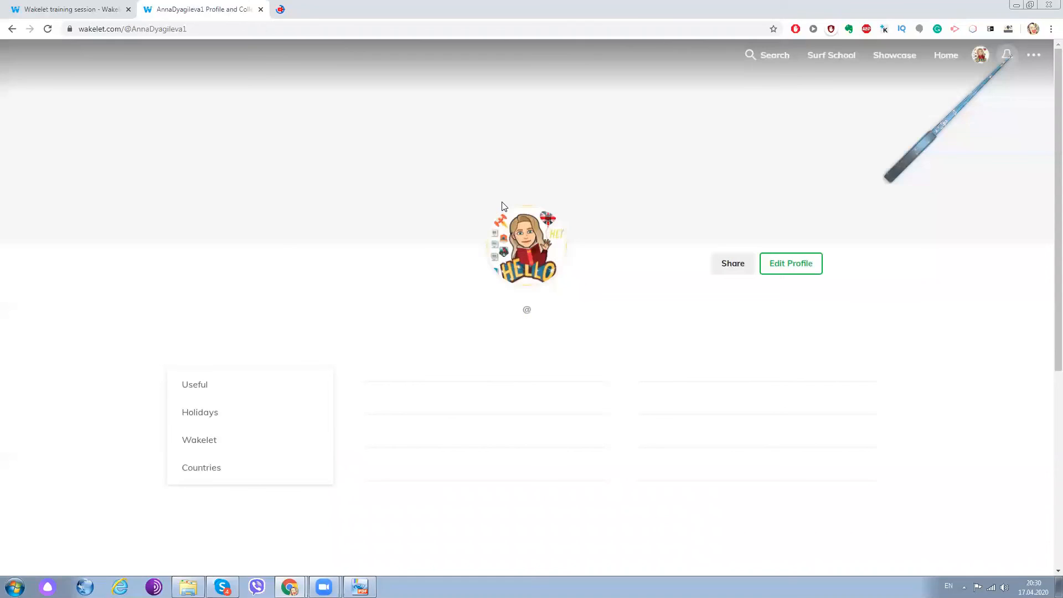
scroll(503, 206, "down", 4)
scroll(468, 334, "down", 2)
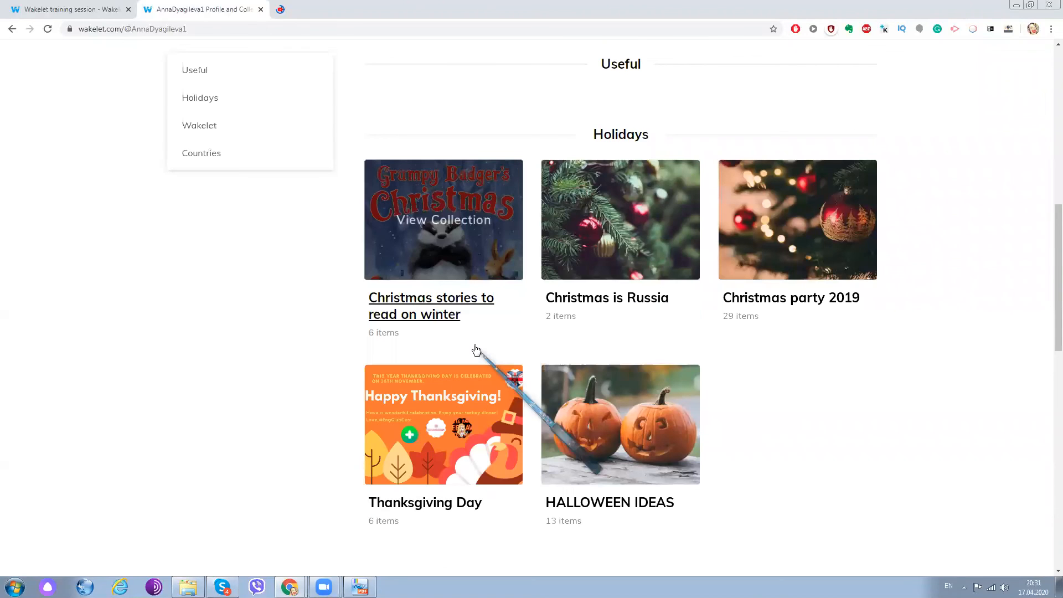
scroll(477, 343, "down", 1)
scroll(472, 350, "up", 5)
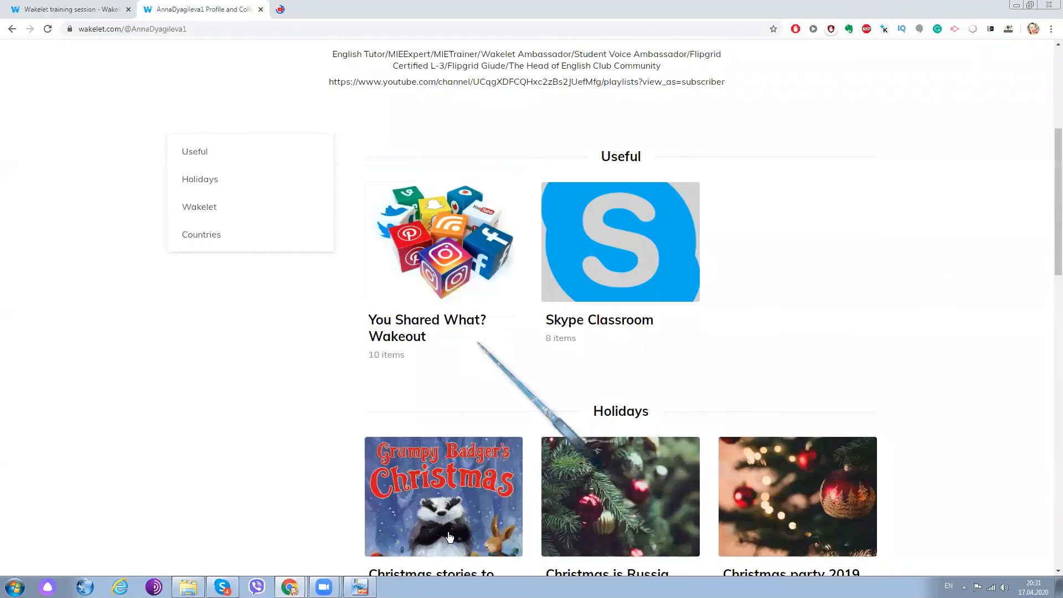
scroll(477, 343, "up", 5)
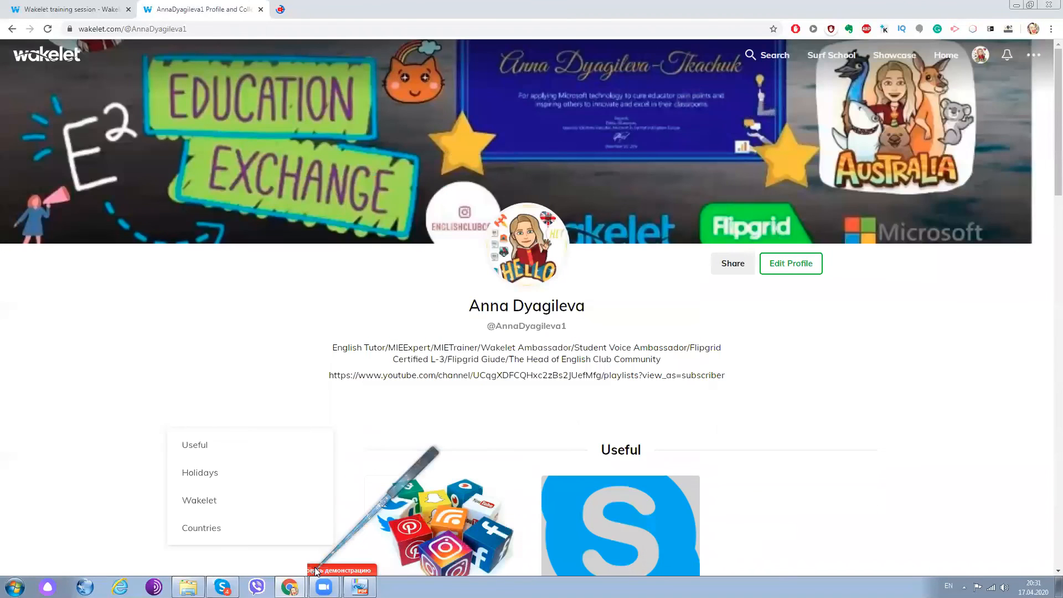
left_click(733, 264)
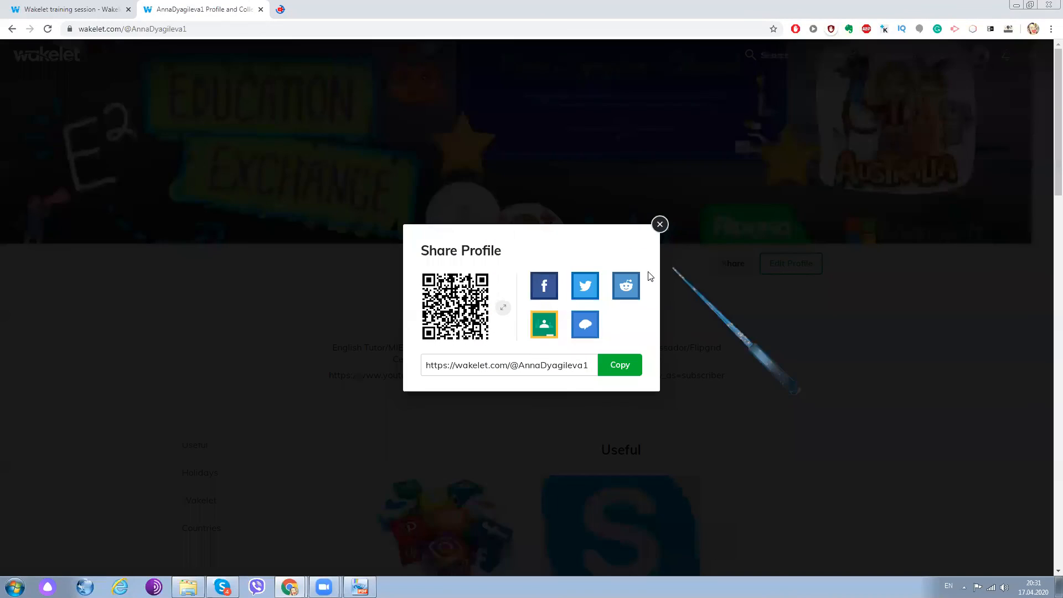
- Switch to the Wakelet training session collection, copy its link, and open the Zoom meeting's additional options
left_click(80, 10)
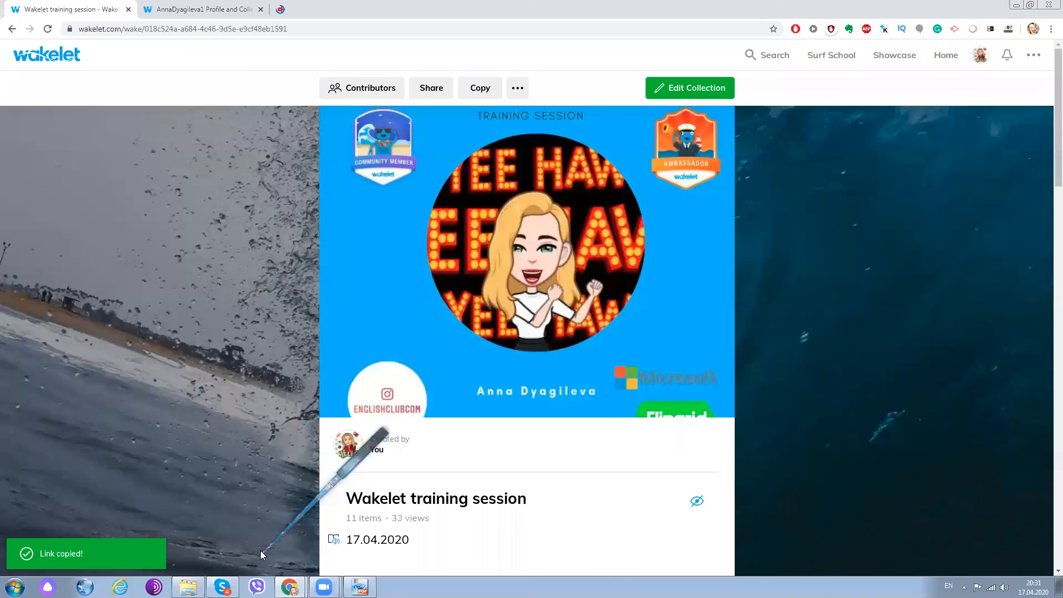
right_click(506, 448)
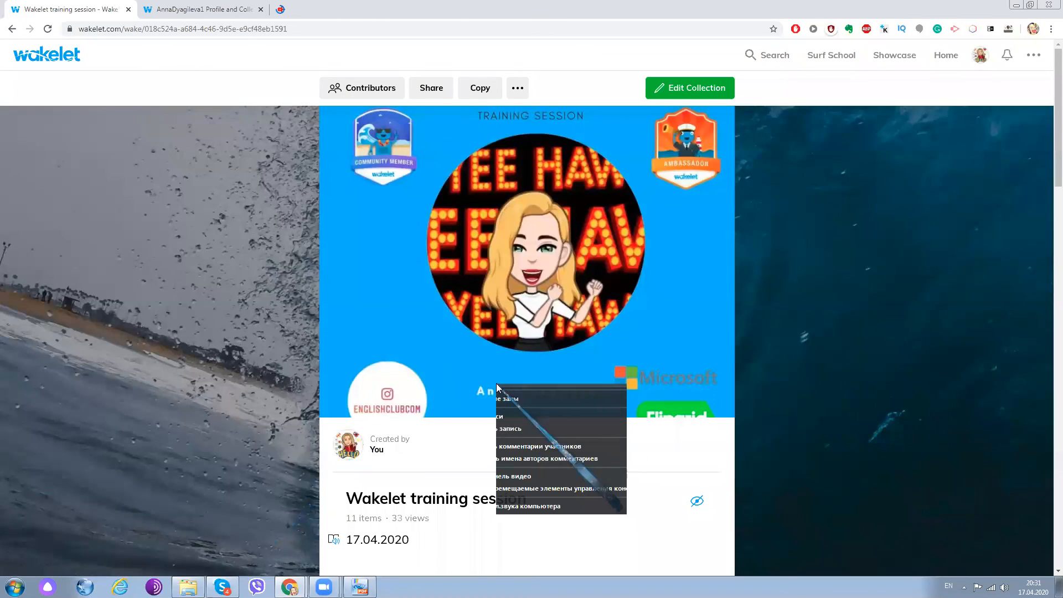